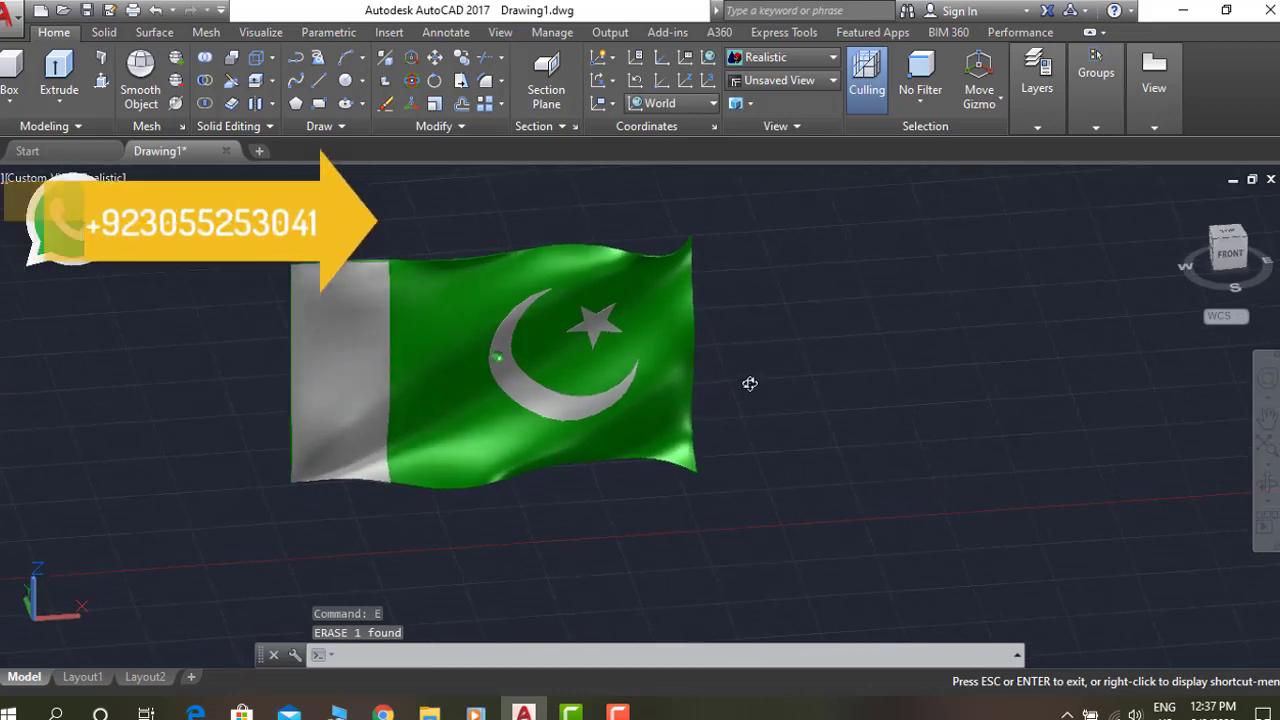
Orbit and zoom around the finished waving flag to inspect it from several angles.
{"action": "mouse_move", "coordinate": [707, 343]}
{"action": "left_mouse_down"}
{"action": "mouse_move", "coordinate": [686, 309]}
{"action": "mouse_move", "coordinate": [659, 347]}
{"action": "left_mouse_up"}
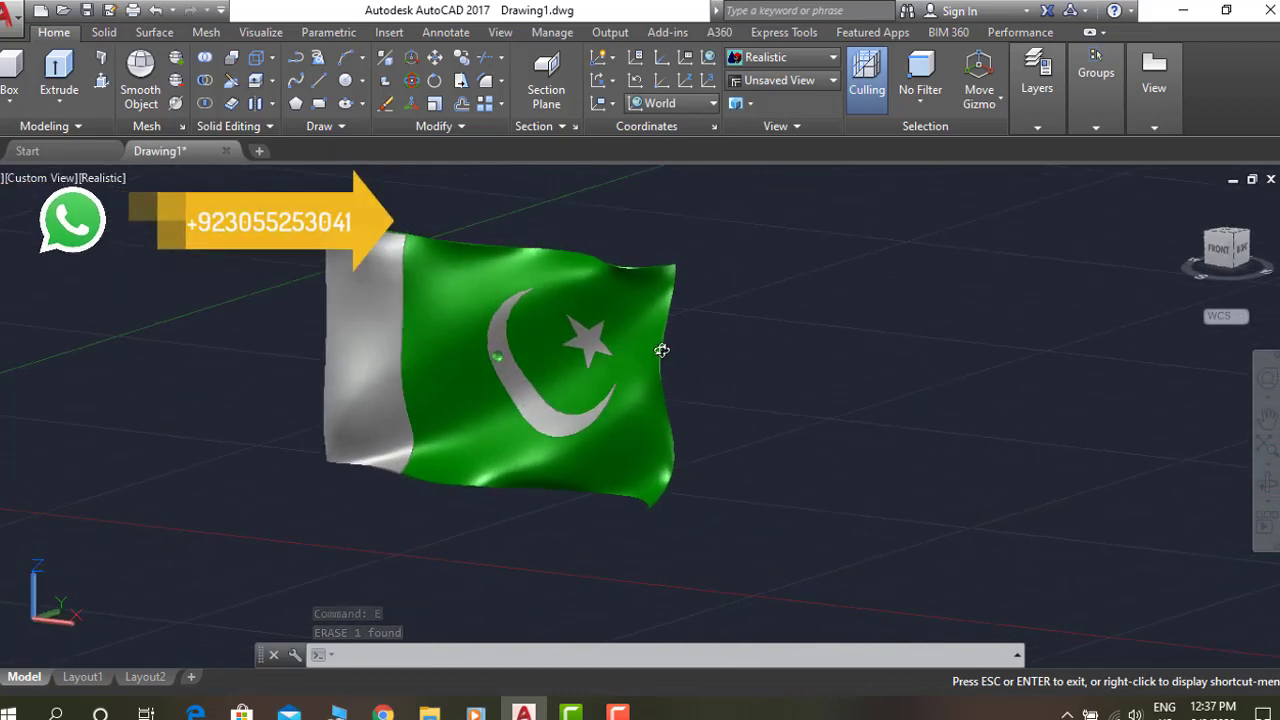
{"action": "key", "text": "Escape"}
{"action": "scroll", "coordinate": [727, 366], "scroll_direction": "up", "scroll_amount": 4}
{"action": "mouse_move", "coordinate": [737, 363]}
{"action": "middle_mouse_down", "text": "shift"}
{"action": "mouse_move", "coordinate": [851, 374]}
{"action": "mouse_move", "coordinate": [871, 351]}
{"action": "mouse_move", "coordinate": [840, 332]}
{"action": "mouse_move", "coordinate": [846, 347]}
{"action": "mouse_move", "coordinate": [846, 332]}
{"action": "mouse_move", "coordinate": [826, 366]}
{"action": "mouse_move", "coordinate": [837, 426]}
{"action": "mouse_move", "coordinate": [930, 443]}
{"action": "mouse_move", "coordinate": [969, 374]}
{"action": "mouse_move", "coordinate": [981, 383]}
{"action": "middle_mouse_up", "text": "shift"}
{"action": "scroll", "coordinate": [845, 350], "scroll_direction": "down", "scroll_amount": 2}
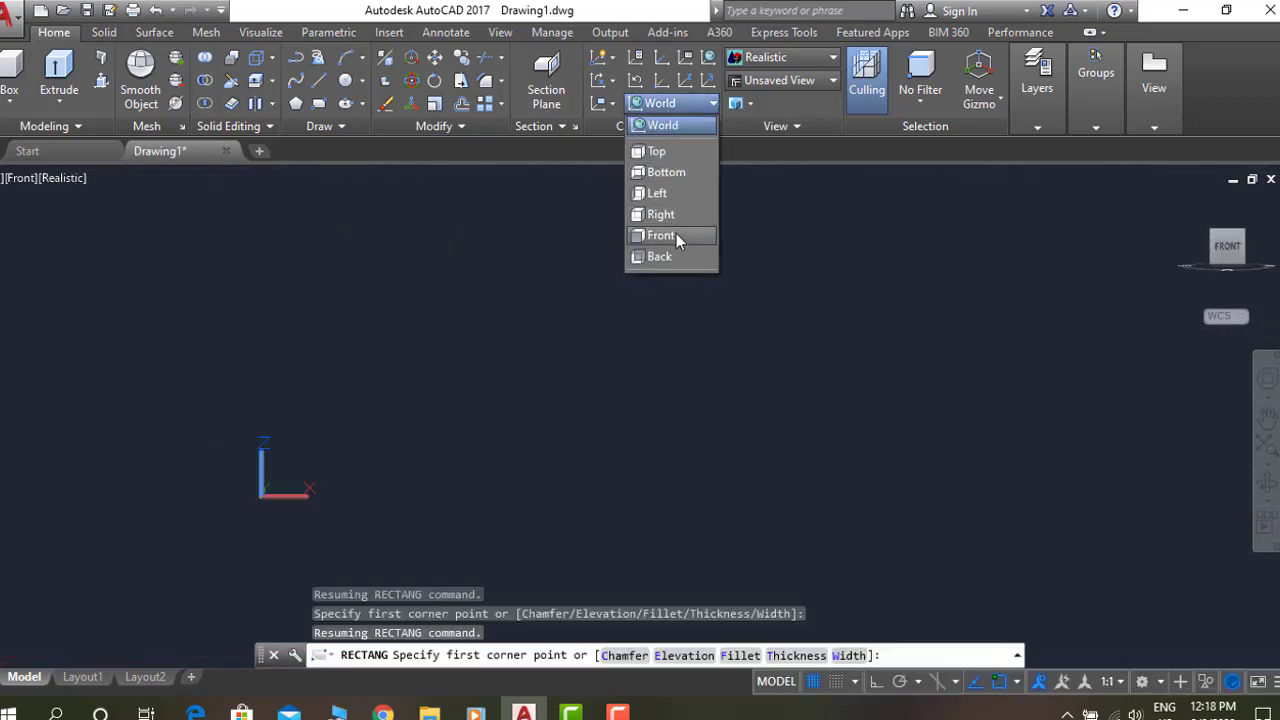
Align the coordinate system to the Front preset.
{"action": "left_click", "coordinate": [676, 235]}
{"action": "left_click", "coordinate": [434, 286]}
{"action": "key", "text": "Escape"}
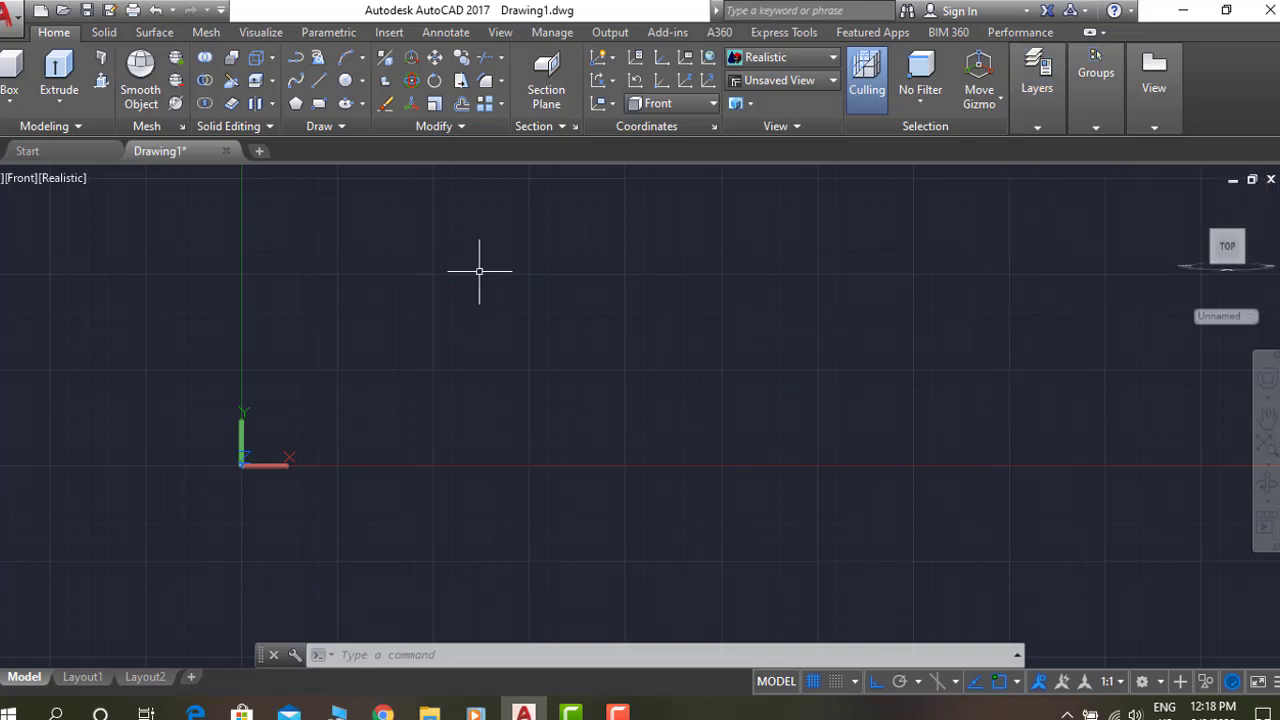
Draw the landscape flag outline rectangle with REC by picking two opposite corners.
{"action": "type", "text": "rec"}
{"action": "key", "text": "Return"}
{"action": "scroll", "coordinate": [500, 250], "scroll_direction": "up", "scroll_amount": 1}
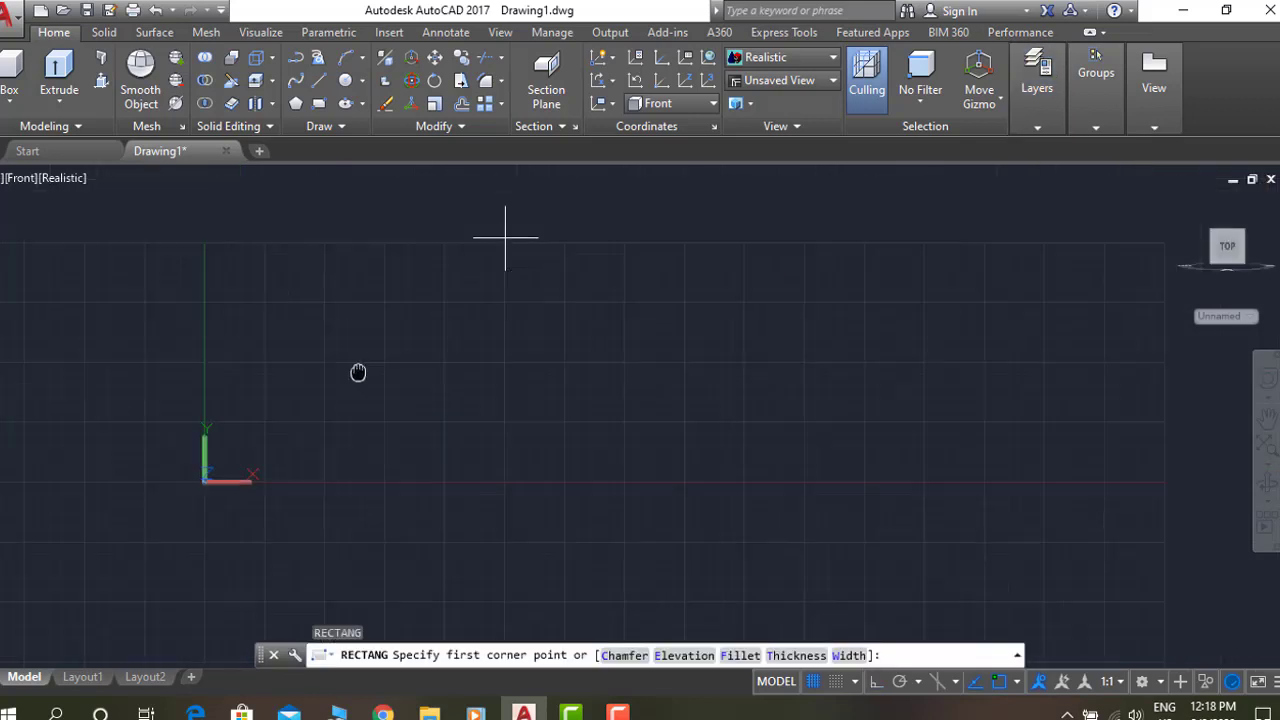
{"action": "left_click", "coordinate": [359, 271]}
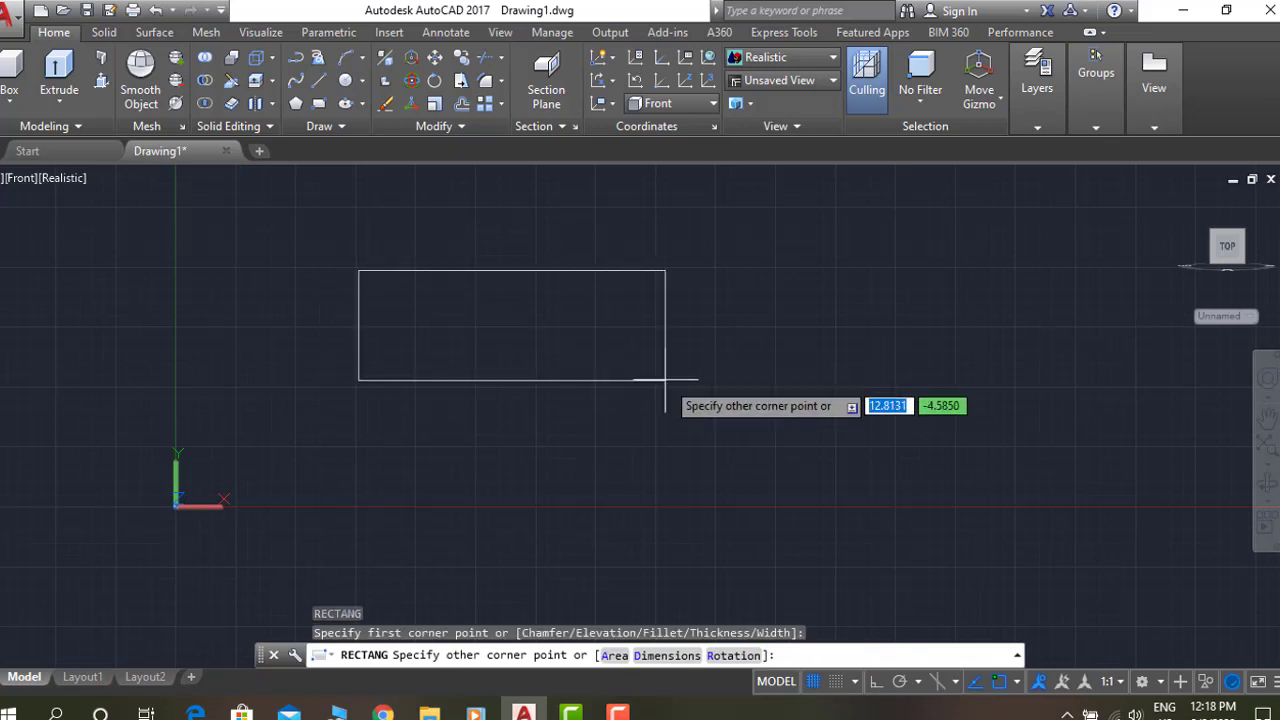
{"action": "left_click", "coordinate": [649, 443]}
{"action": "key", "text": "Escape"}
{"action": "type", "text": "r"}
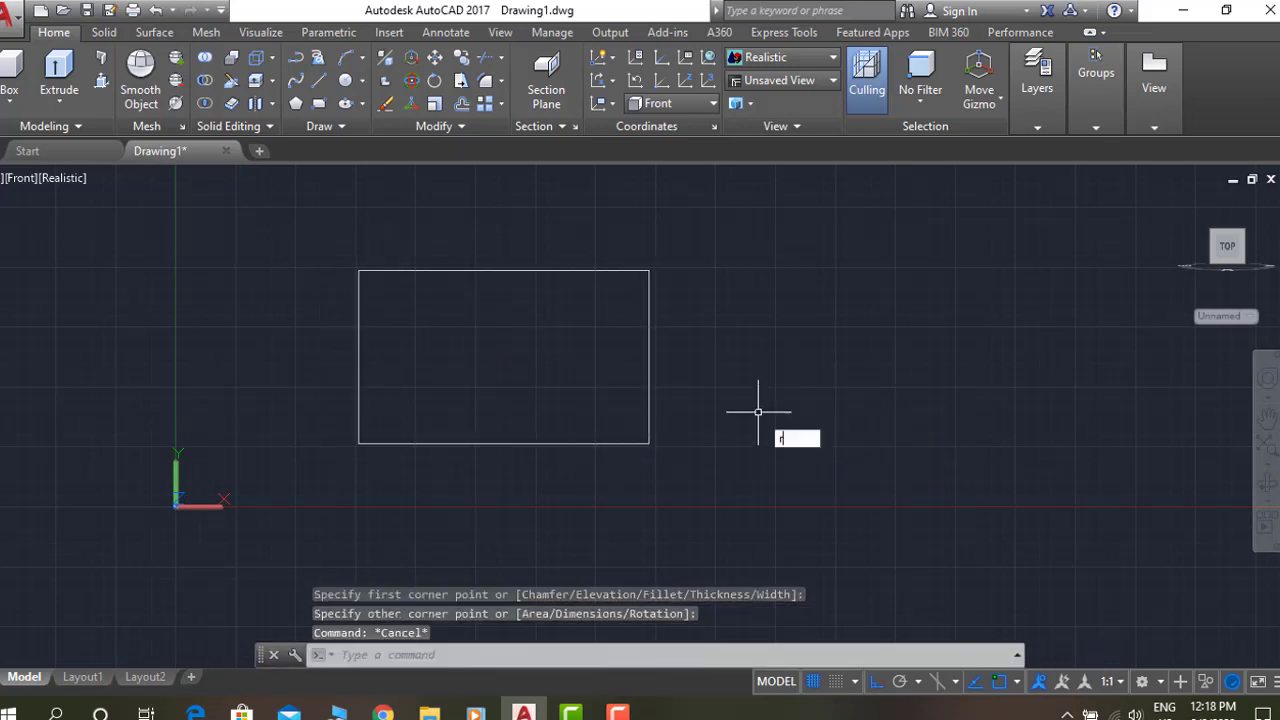
Draw a narrow hoist-strip rectangle from the flag's top-left corner about a quarter across.
{"action": "type", "text": "ec"}
{"action": "key", "text": "Return"}
{"action": "left_click", "coordinate": [359, 271]}
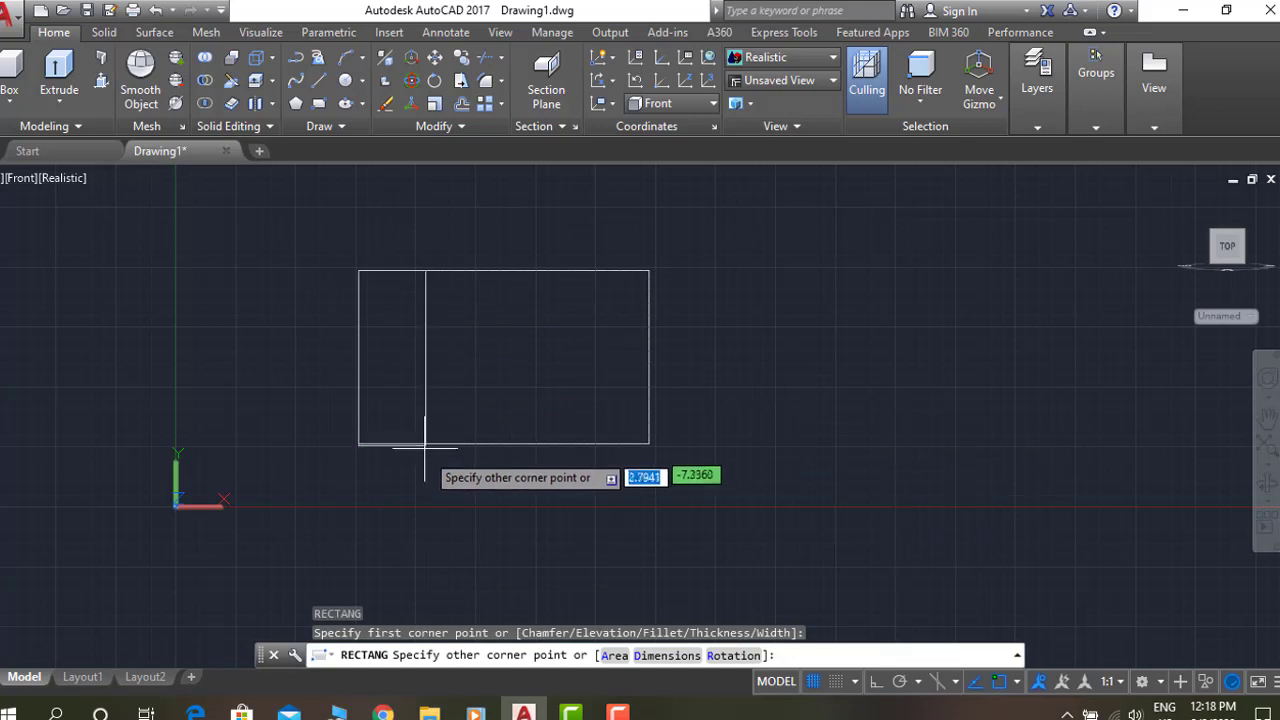
{"action": "scroll", "coordinate": [426, 444], "scroll_direction": "up", "scroll_amount": 3}
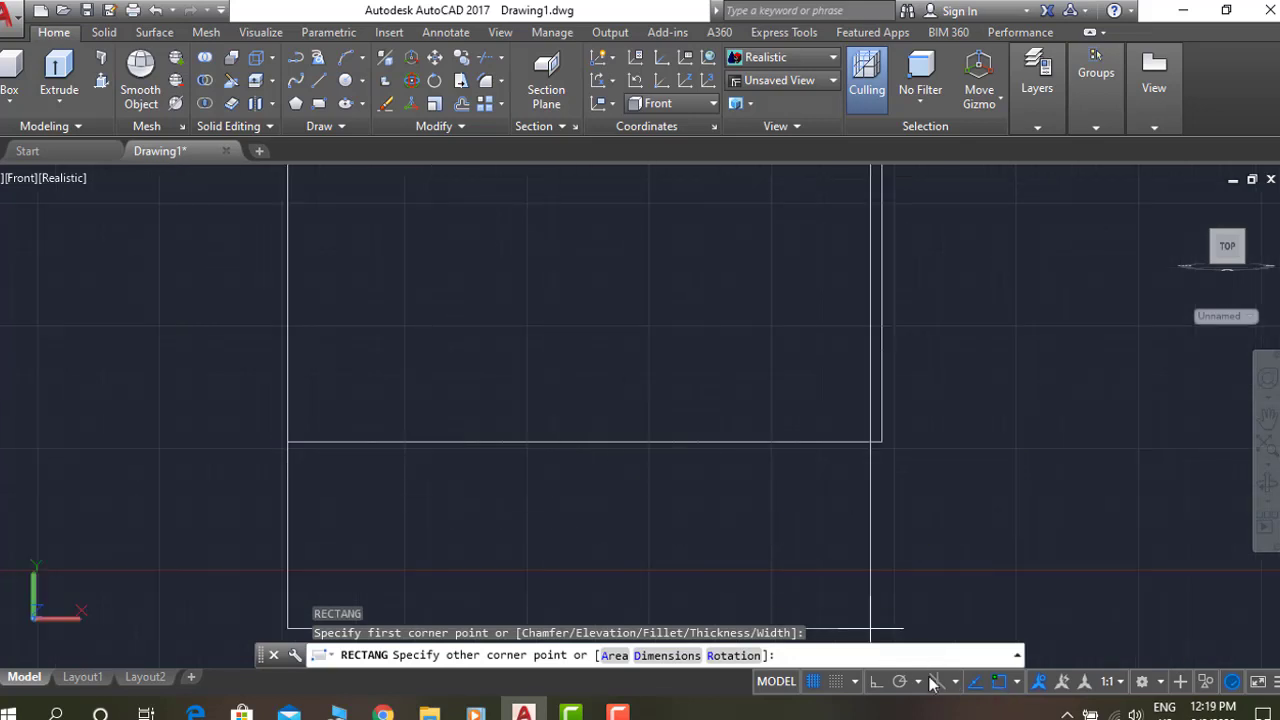
{"action": "scroll", "coordinate": [433, 439], "scroll_direction": "down", "scroll_amount": 3}
{"action": "scroll", "coordinate": [504, 427], "scroll_direction": "down", "scroll_amount": 1}
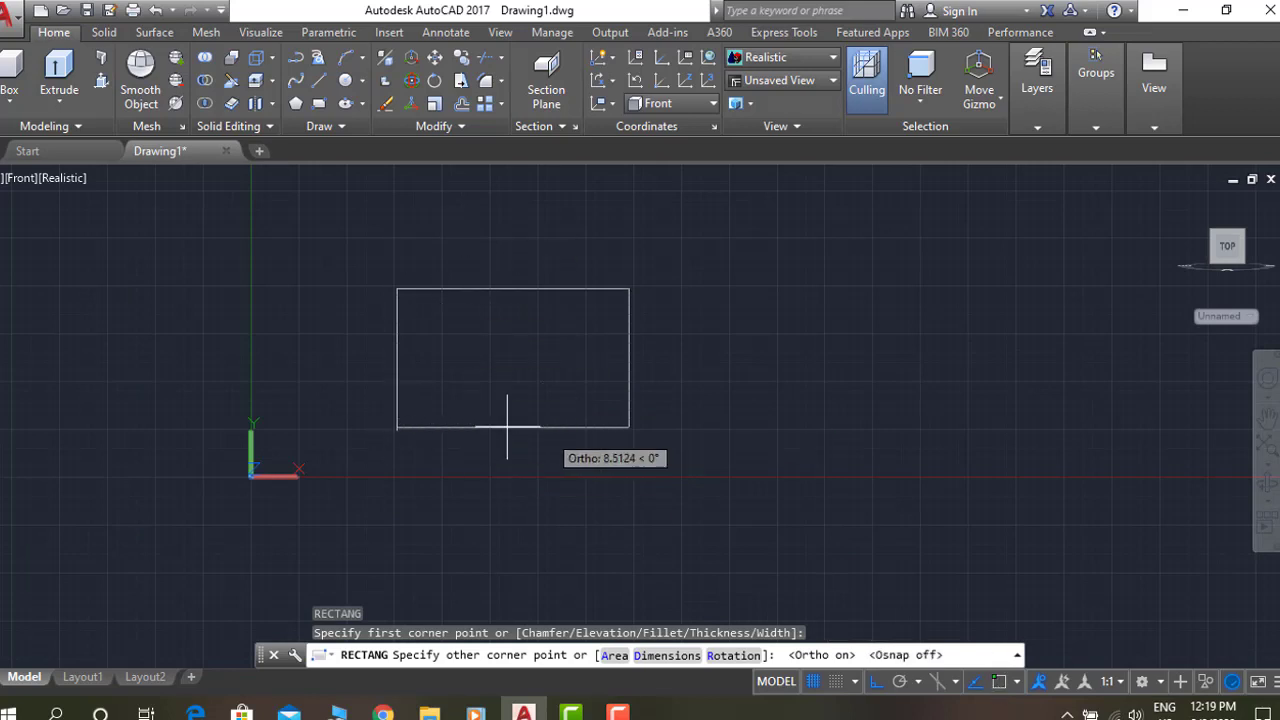
{"action": "key", "text": "F8"}
{"action": "scroll", "coordinate": [455, 428], "scroll_direction": "up", "scroll_amount": 4}
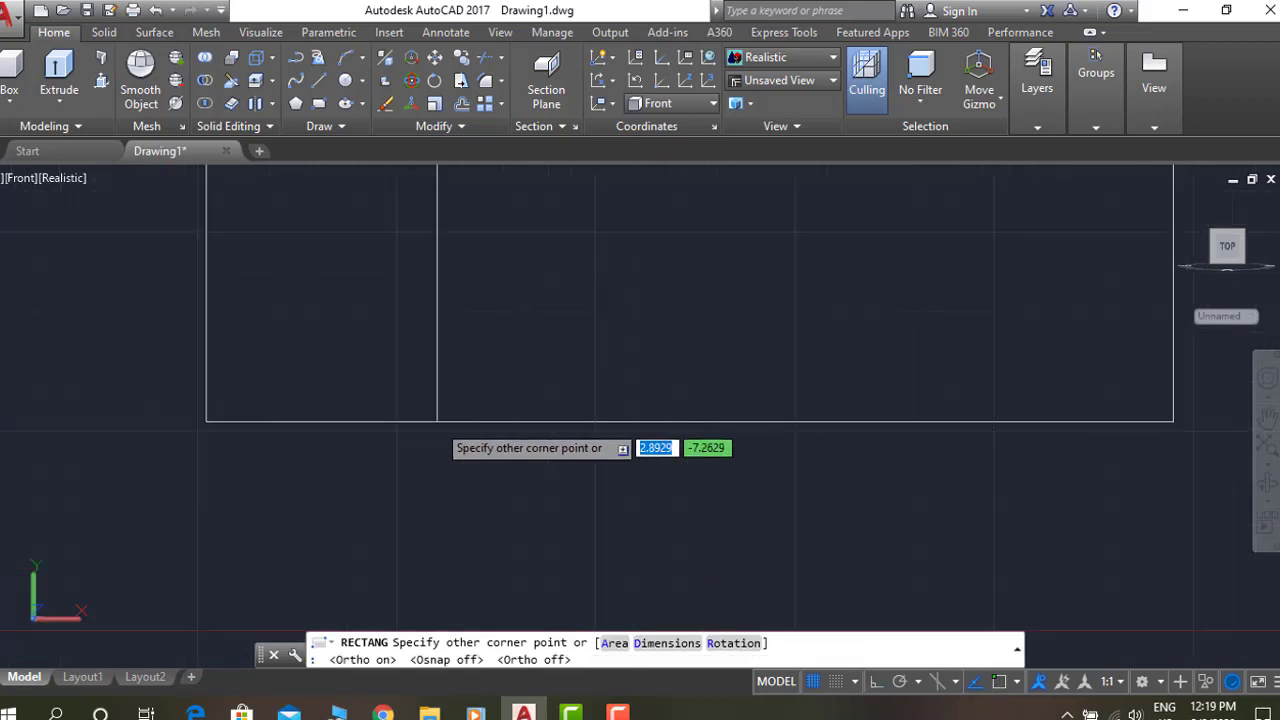
{"action": "left_click", "coordinate": [437, 422]}
{"action": "scroll", "coordinate": [629, 400], "scroll_direction": "down", "scroll_amount": 3}
{"action": "type", "text": "c"}
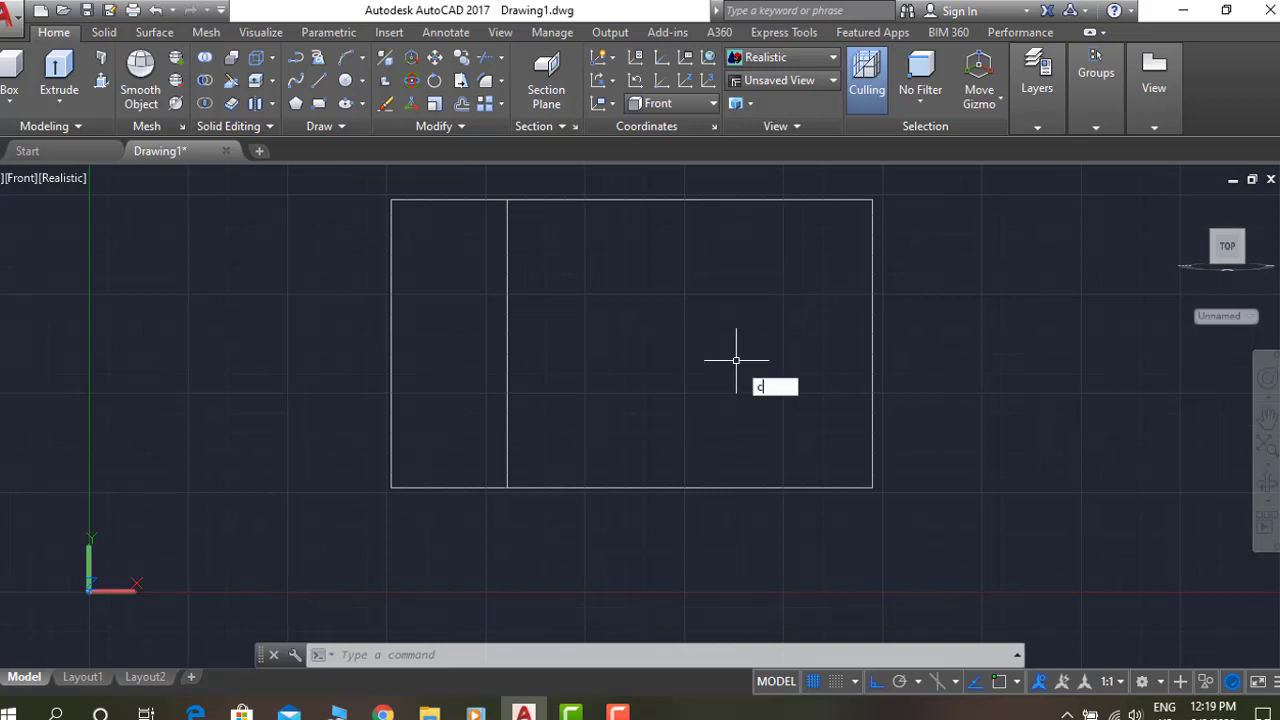
Draw a circle in the main field right of the hoist strip.
{"action": "key", "text": "Return"}
{"action": "left_click", "coordinate": [642, 274]}
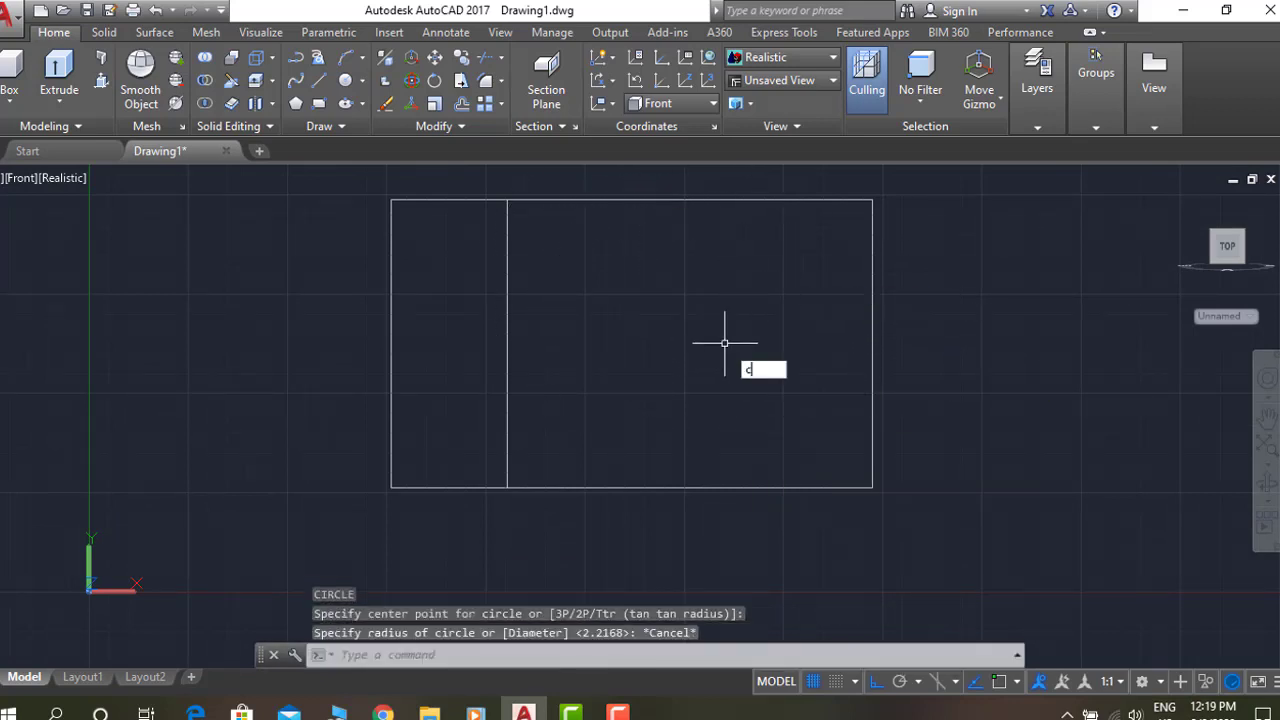
{"action": "left_click", "coordinate": [726, 313]}
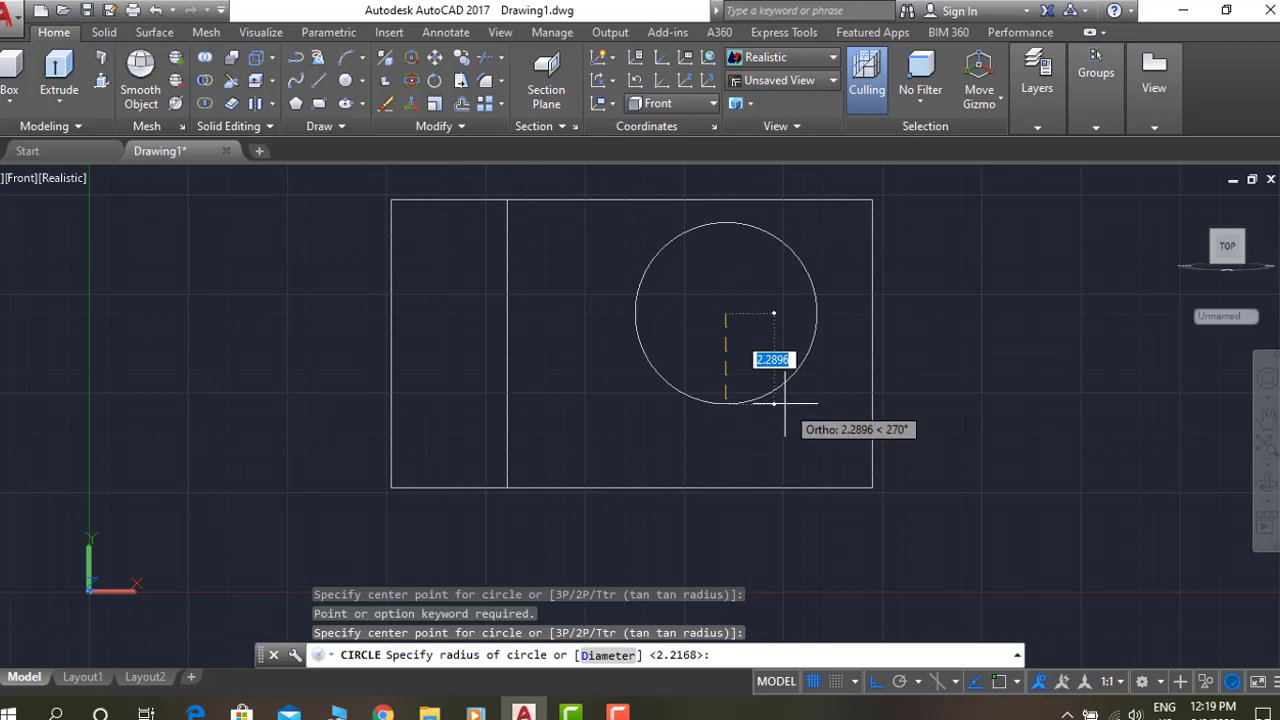
{"action": "left_click", "coordinate": [785, 403]}
Move the circle slightly to the left.
{"action": "key", "text": "m"}
{"action": "key", "text": "Return"}
{"action": "left_click", "coordinate": [1006, 380]}
{"action": "left_click", "coordinate": [811, 357]}
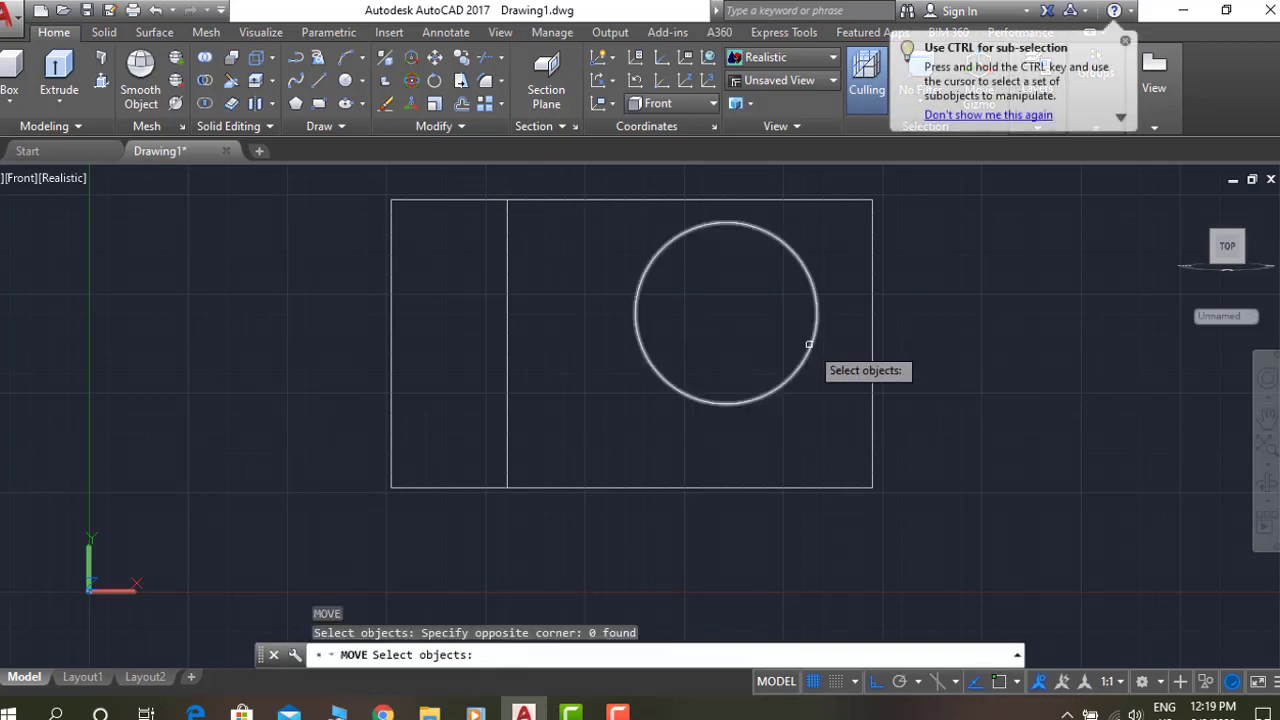
{"action": "key", "text": "Return"}
{"action": "left_click", "coordinate": [1075, 353]}
{"action": "left_click", "coordinate": [1043, 353]}
Move the circle lower in the field, abandoning a further move attempt.
{"action": "key", "text": "Return"}
{"action": "left_click", "coordinate": [775, 345]}
{"action": "key", "text": "Return"}
{"action": "left_click", "coordinate": [1063, 266]}
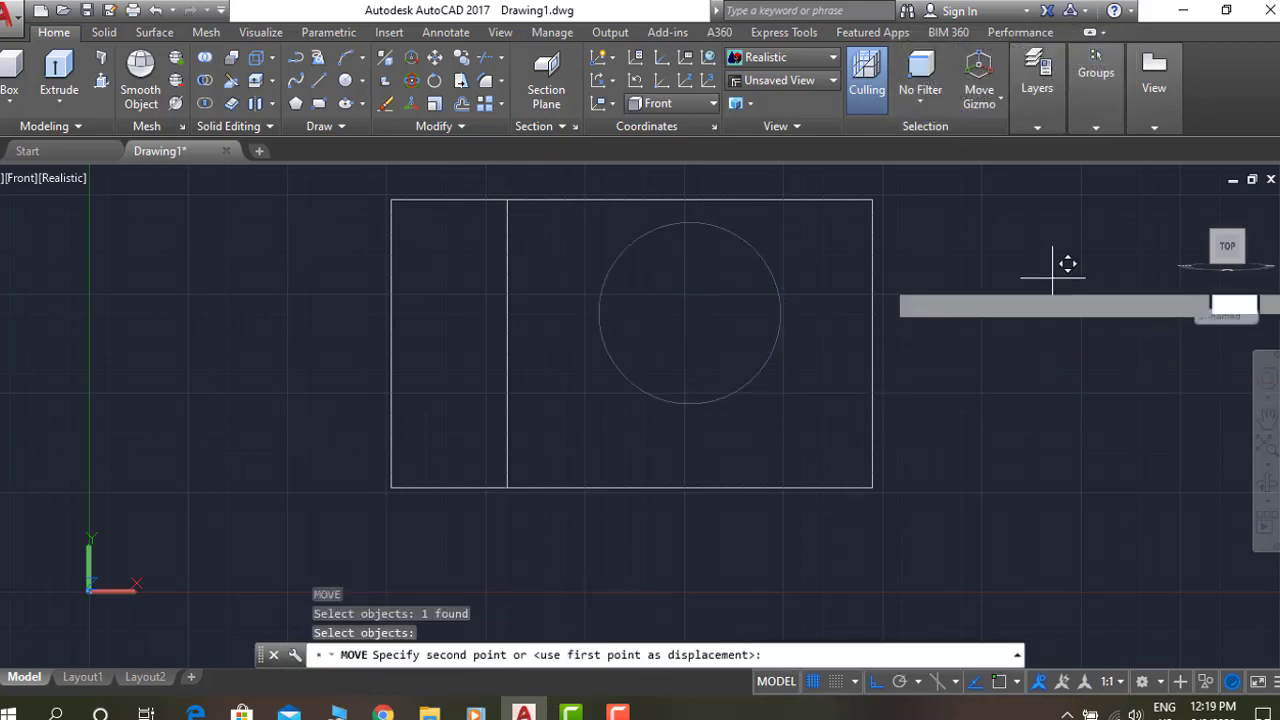
{"action": "left_click", "coordinate": [1054, 306]}
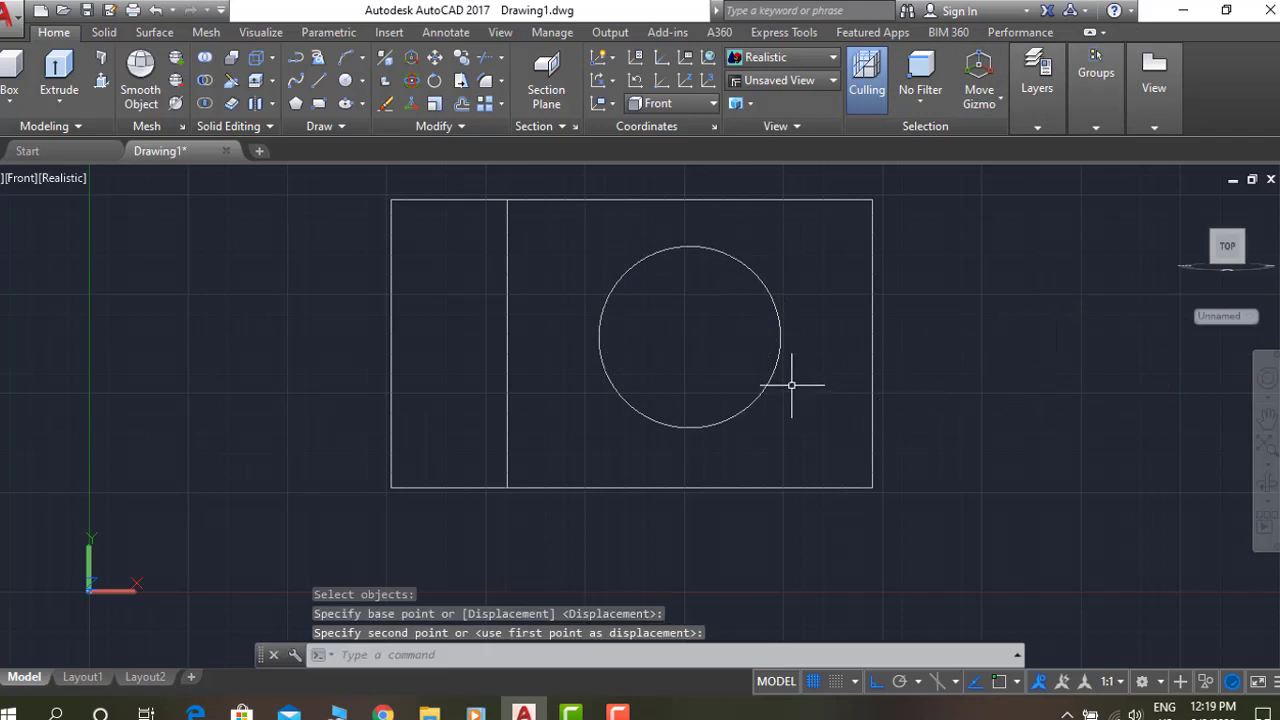
{"action": "key", "text": "m"}
{"action": "key", "text": "Return"}
{"action": "left_click", "coordinate": [781, 374]}
{"action": "key", "text": "Return"}
{"action": "left_click", "coordinate": [990, 376]}
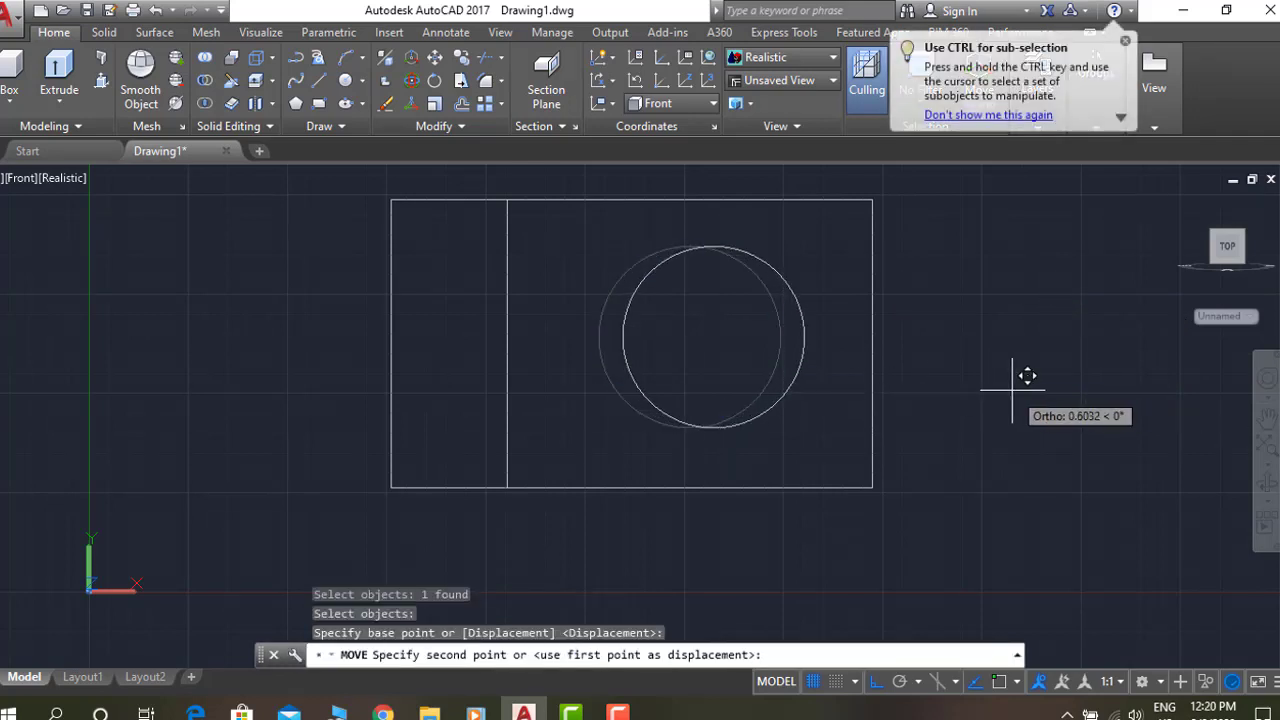
{"action": "key", "text": "Escape"}
Copy the circle from its centre to a spot up and to the right.
{"action": "type", "text": "o"}
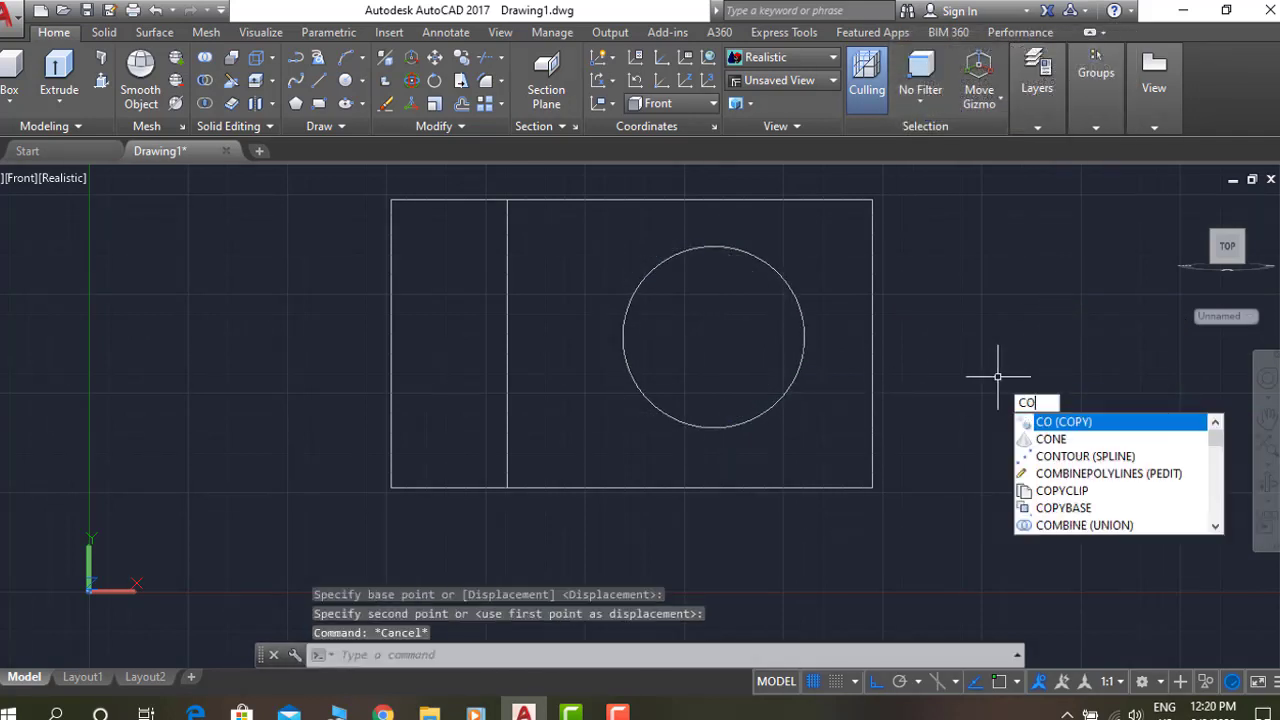
{"action": "key", "text": "Return"}
{"action": "left_click", "coordinate": [797, 371]}
{"action": "key", "text": "Return"}
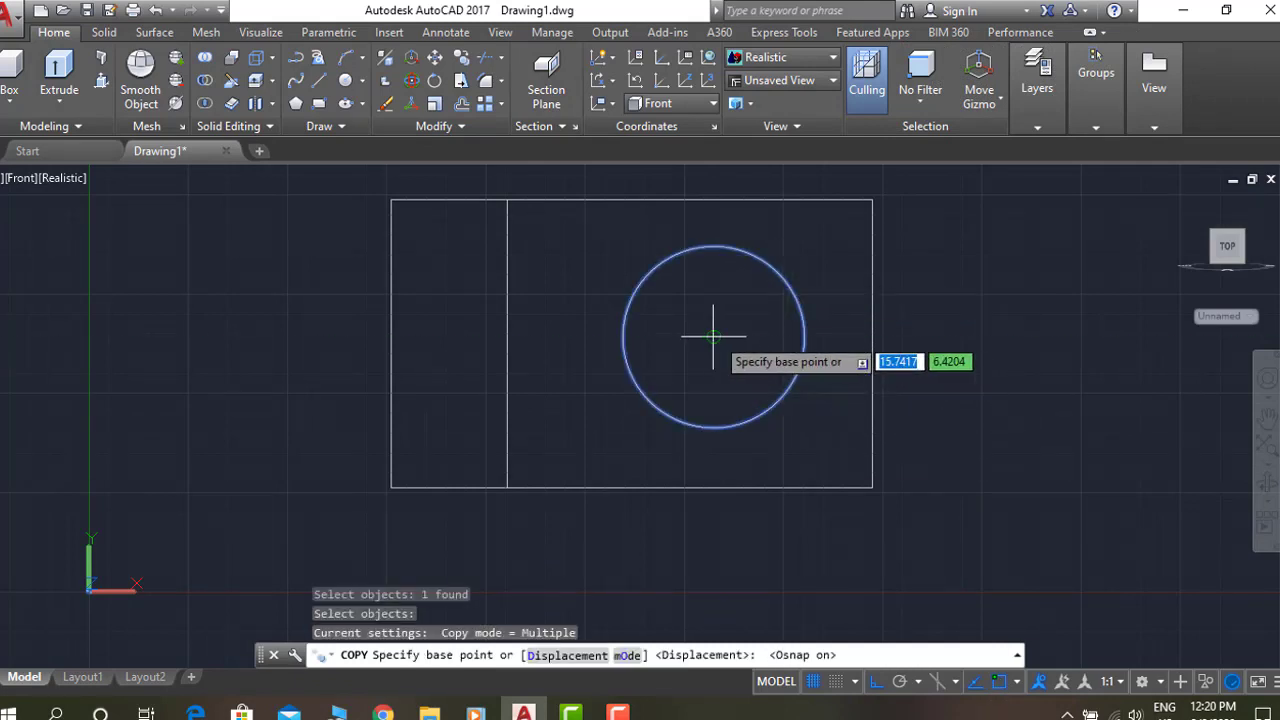
{"action": "left_click", "coordinate": [713, 337]}
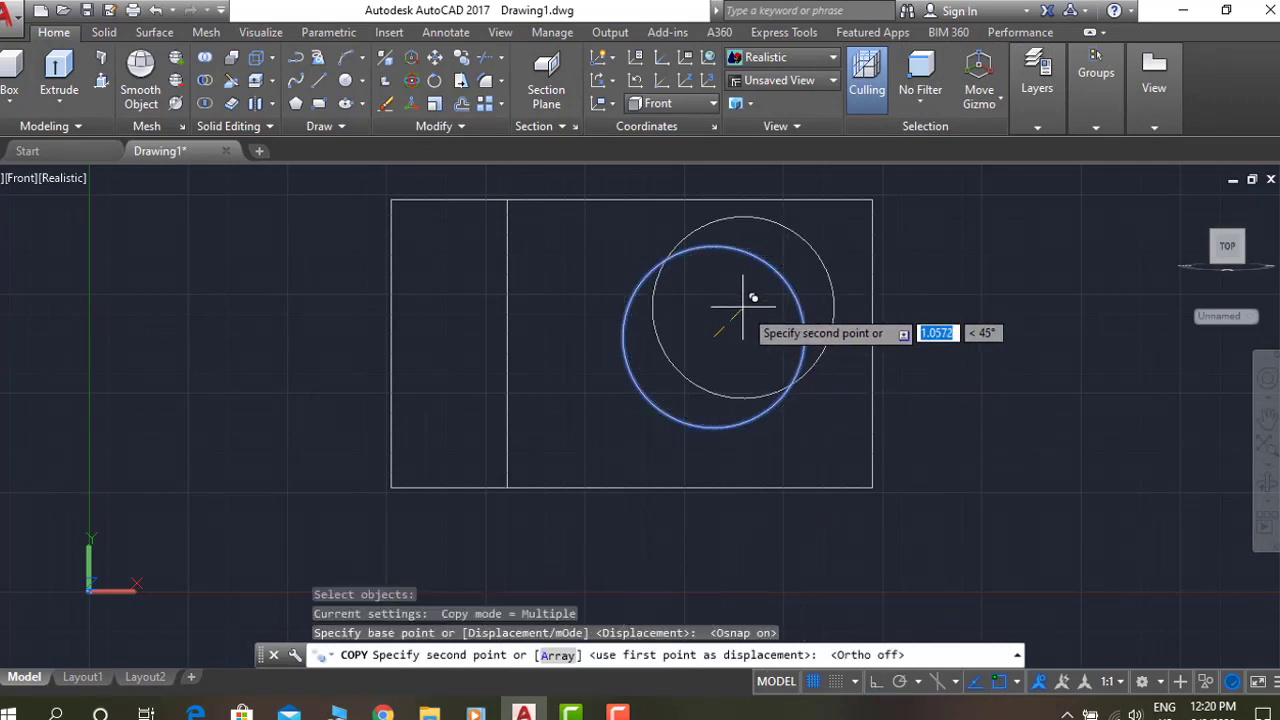
{"action": "left_click", "coordinate": [743, 307]}
{"action": "key", "text": "Escape"}
Scale the copied circle down slightly so it becomes the smaller circle.
{"action": "type", "text": "sc"}
{"action": "key", "text": "Return"}
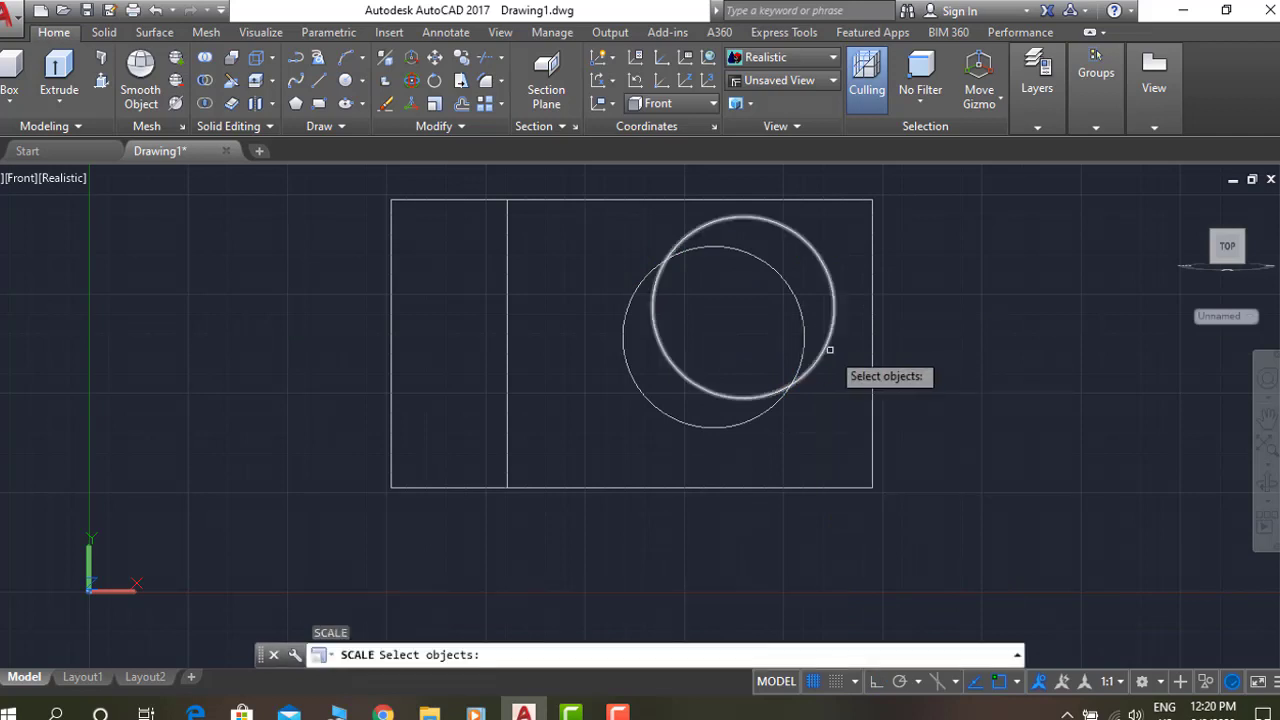
{"action": "left_click", "coordinate": [829, 351]}
{"action": "key", "text": "Return"}
{"action": "left_click", "coordinate": [745, 307]}
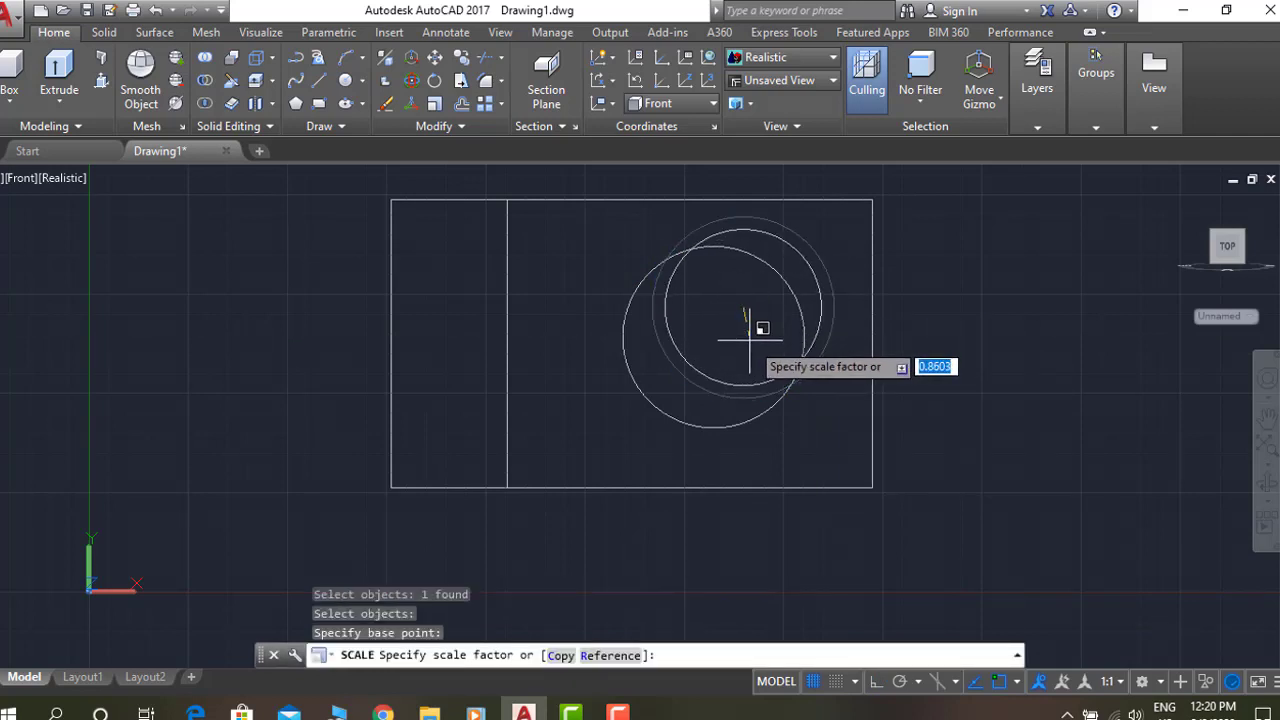
{"action": "left_click", "coordinate": [749, 342]}
{"action": "type", "text": "m"}
{"action": "key", "text": "Return"}
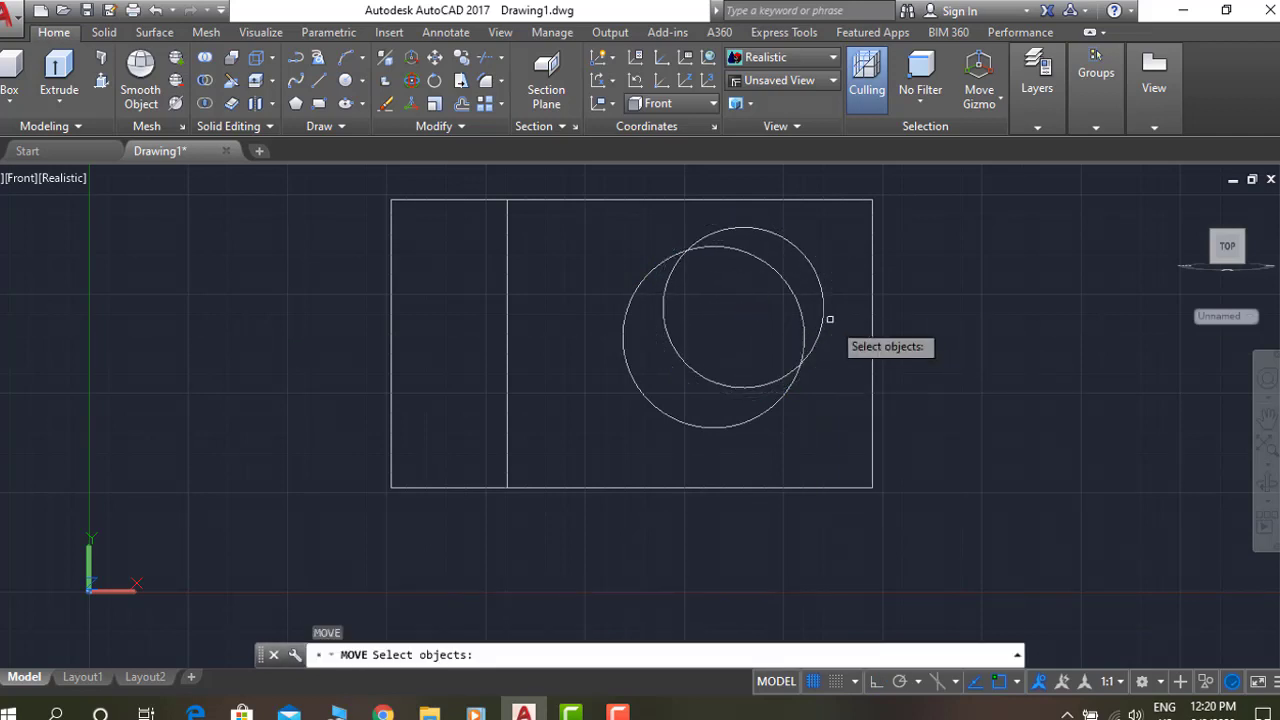
{"action": "left_click_drag", "start_coordinate": [826, 323], "coordinate": [790, 300]}
{"action": "key", "text": "Return"}
{"action": "left_click", "coordinate": [983, 241]}
{"action": "key", "text": "Escape"}
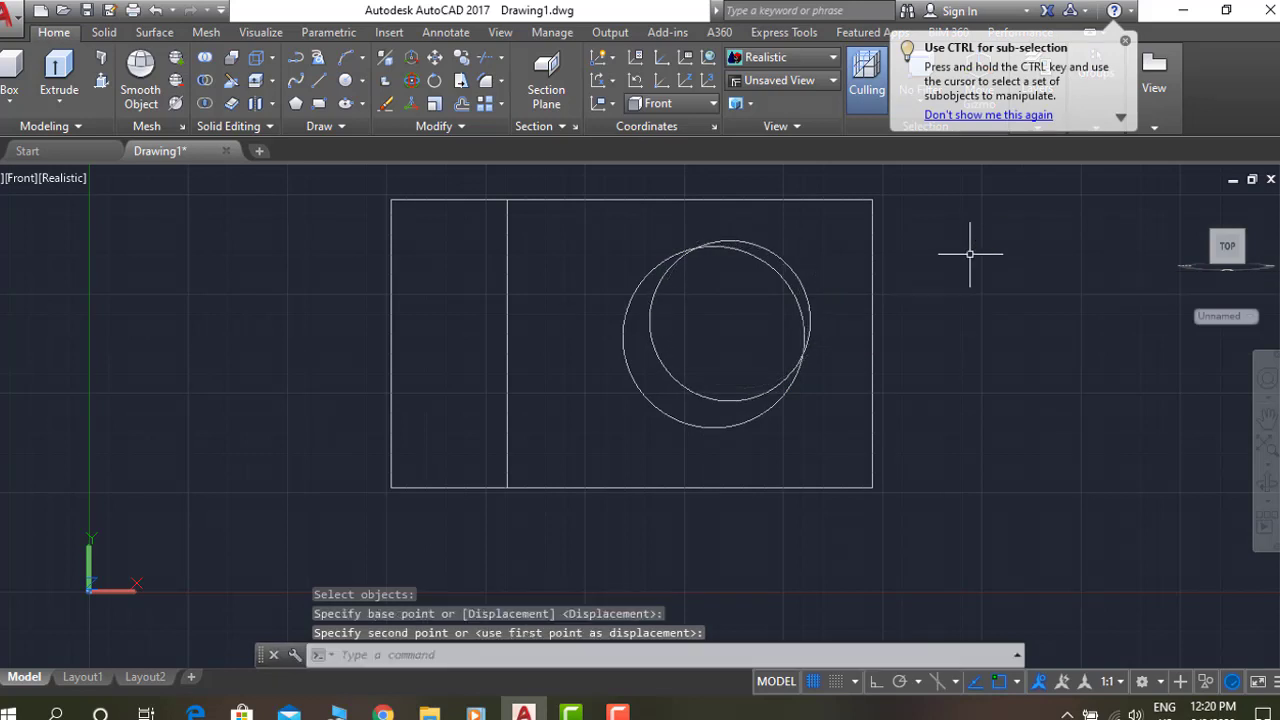
Trim the overlapping arcs so the two circles leave a crescent.
{"action": "type", "text": "tr"}
{"action": "key", "text": "Return"}
{"action": "key", "text": "Return"}
{"action": "left_click", "coordinate": [786, 277]}
{"action": "left_click", "coordinate": [788, 310]}
{"action": "left_click", "coordinate": [797, 317]}
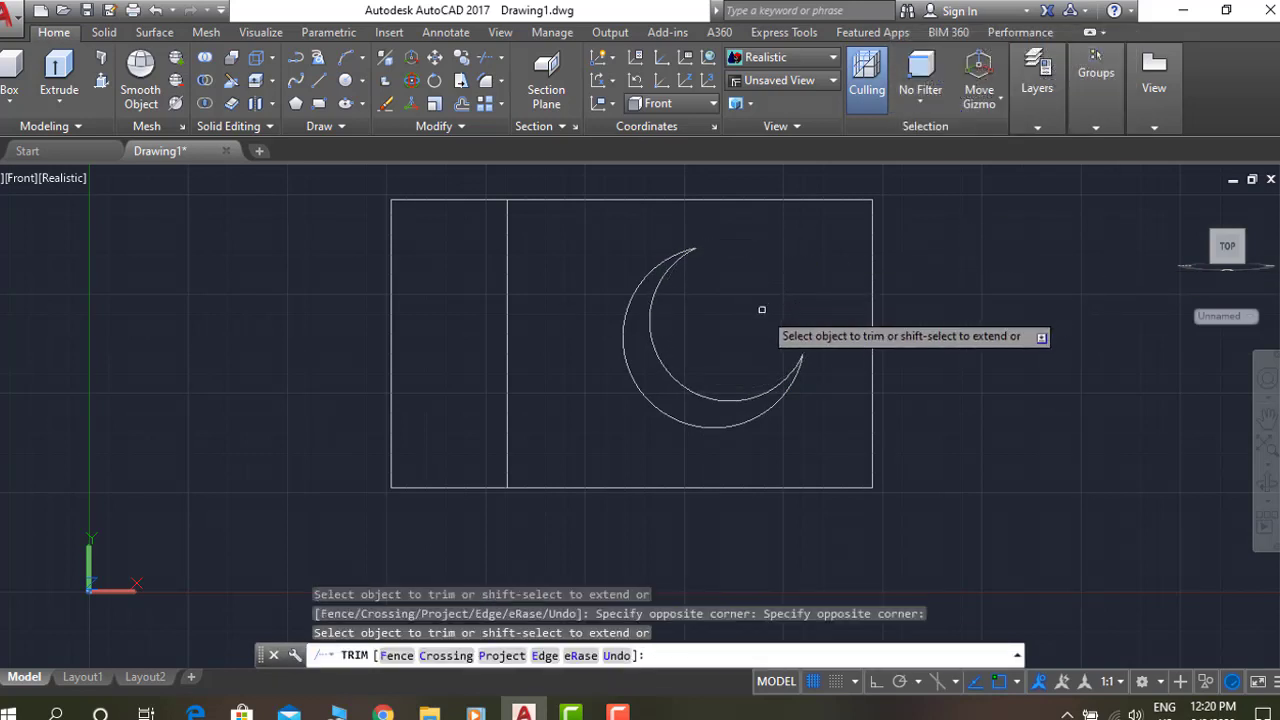
{"action": "key", "text": "Escape"}
{"action": "type", "text": "pl"}
{"action": "key", "text": "Return"}
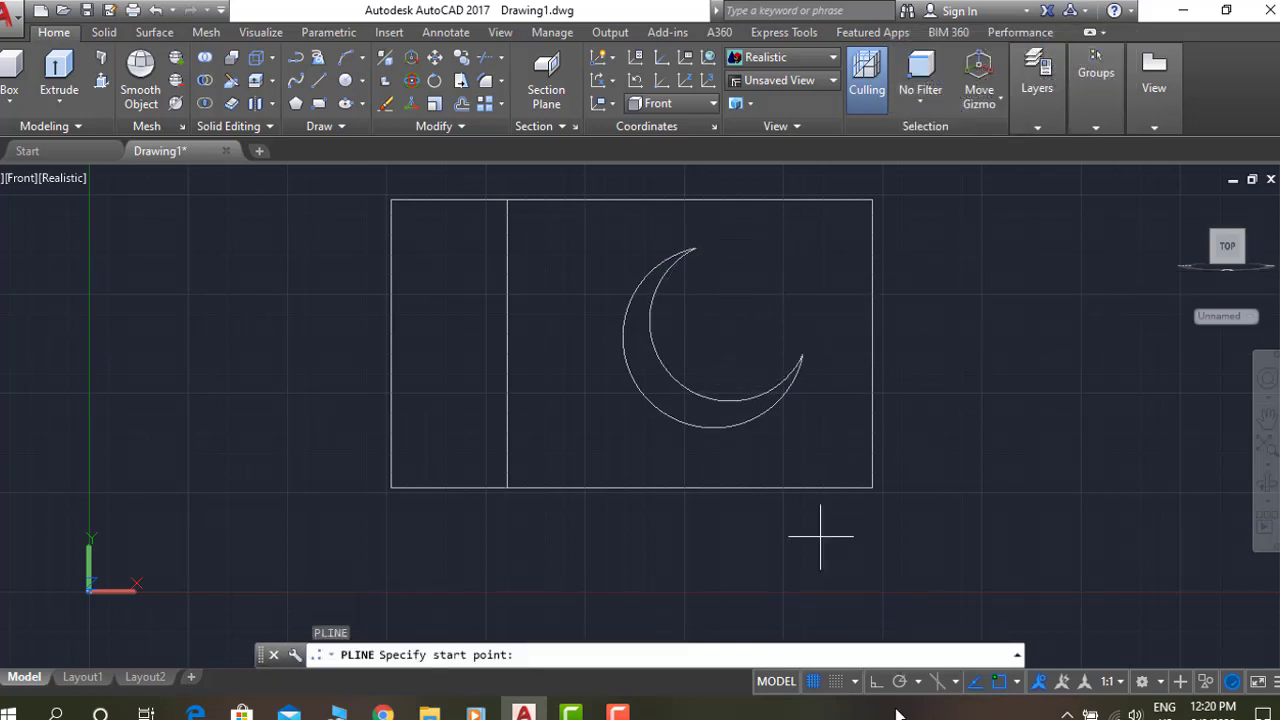
Draw a closed polyline star outline beside the crescent.
{"action": "scroll", "coordinate": [727, 351], "scroll_direction": "up", "scroll_amount": 2}
{"action": "left_click", "coordinate": [727, 311]}
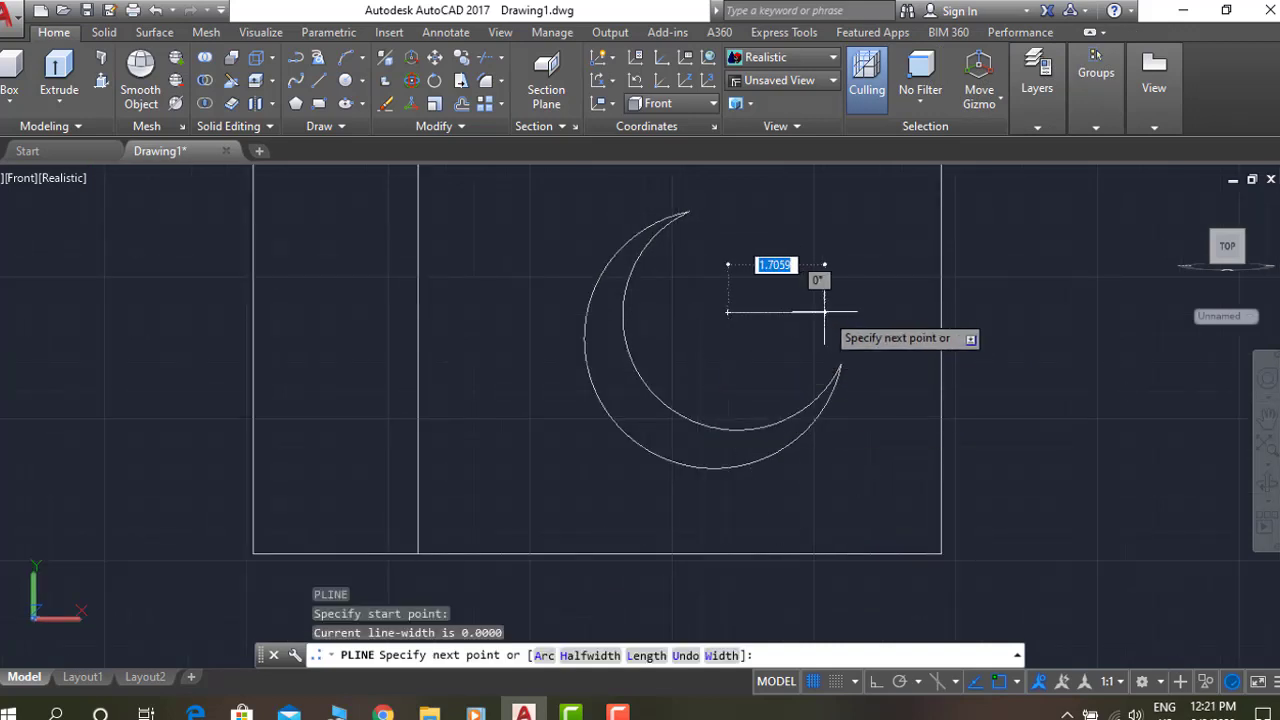
{"action": "left_click", "coordinate": [824, 311]}
{"action": "left_click", "coordinate": [753, 243]}
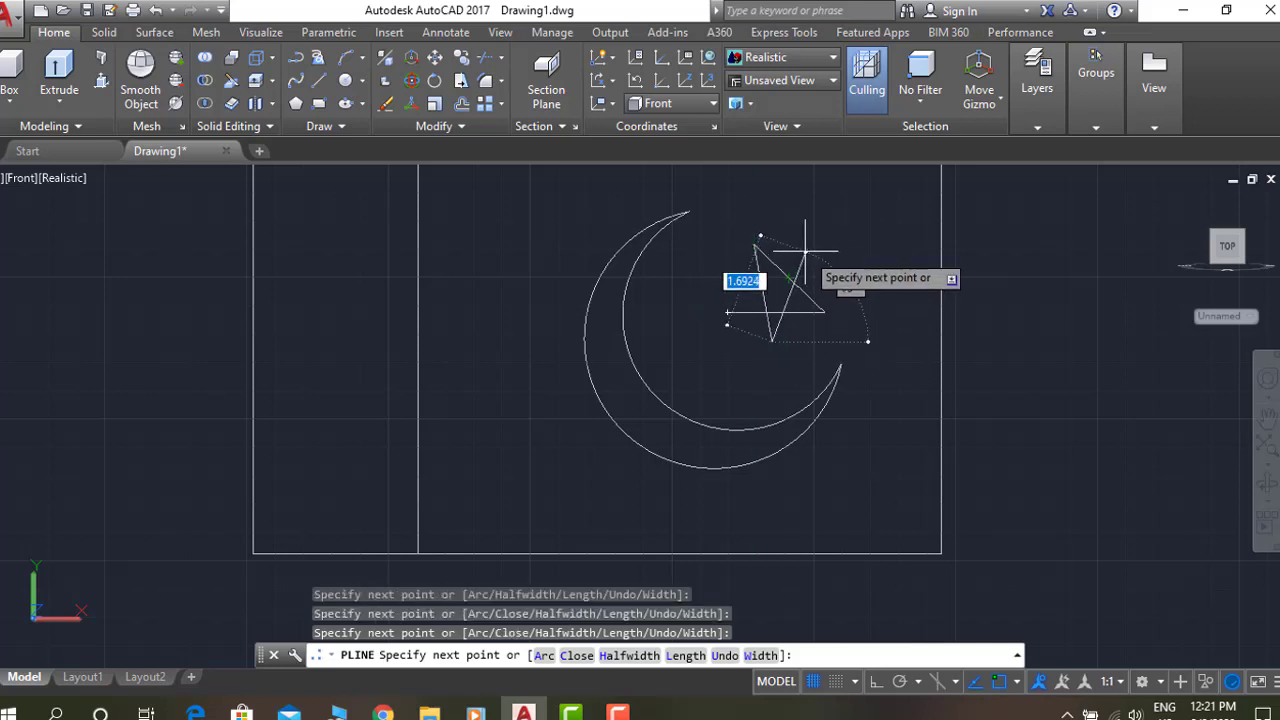
{"action": "left_click", "coordinate": [727, 311]}
{"action": "key", "text": "Return"}
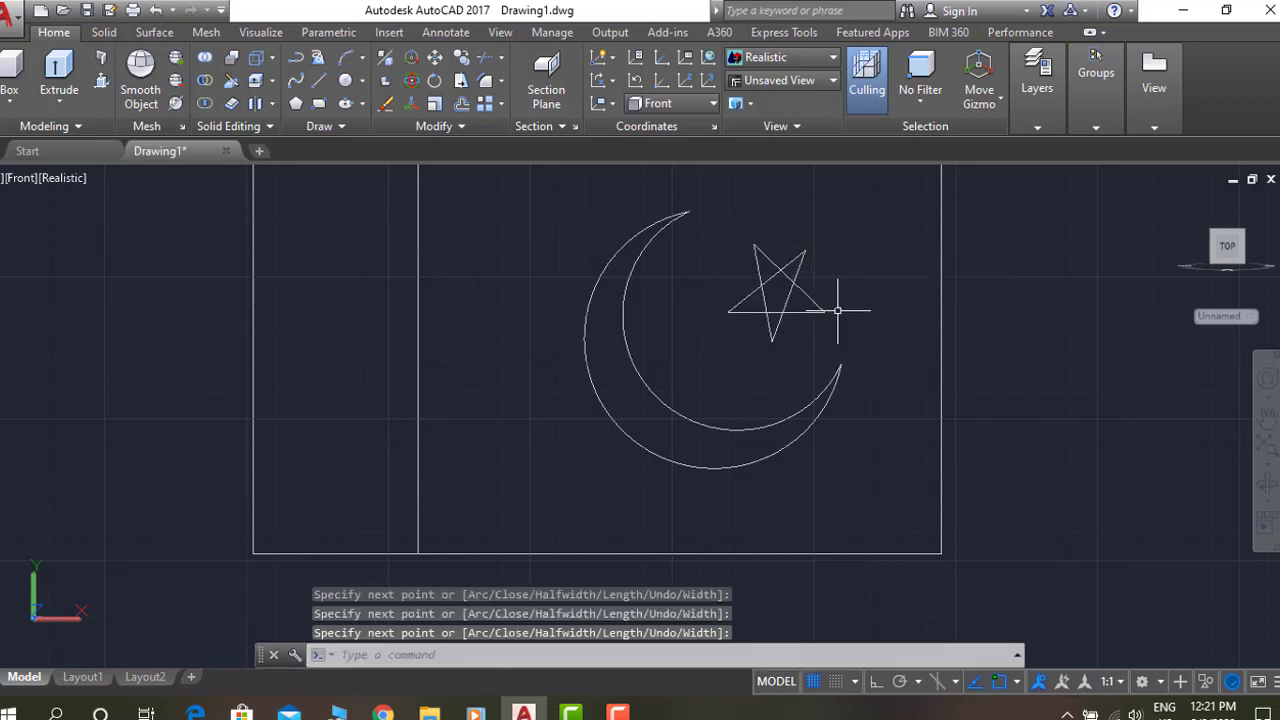
Grip-stretch the star's vertices to reshape it into a five-pointed star.
{"action": "scroll", "coordinate": [833, 290], "scroll_direction": "up", "scroll_amount": 2}
{"action": "scroll", "coordinate": [800, 240], "scroll_direction": "up", "scroll_amount": 2}
{"action": "left_click", "coordinate": [779, 231]}
{"action": "left_click", "coordinate": [779, 231]}
{"action": "left_click", "coordinate": [789, 232]}
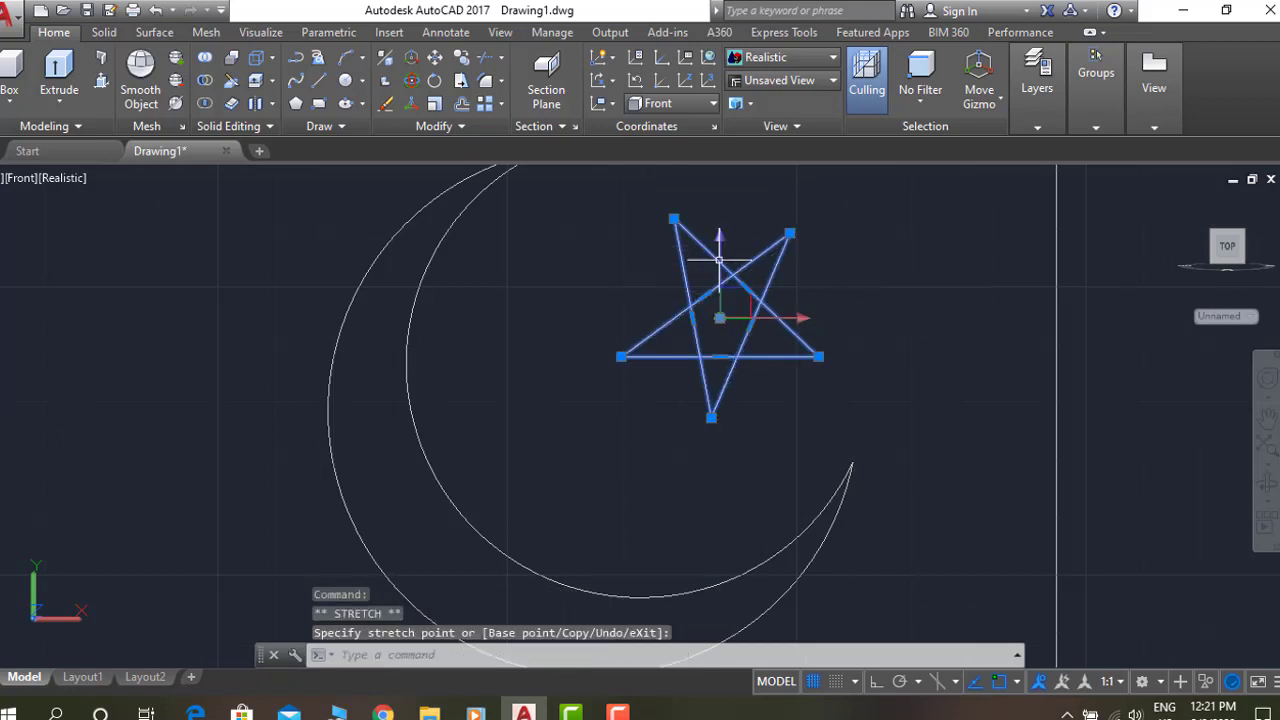
{"action": "left_click", "coordinate": [615, 338]}
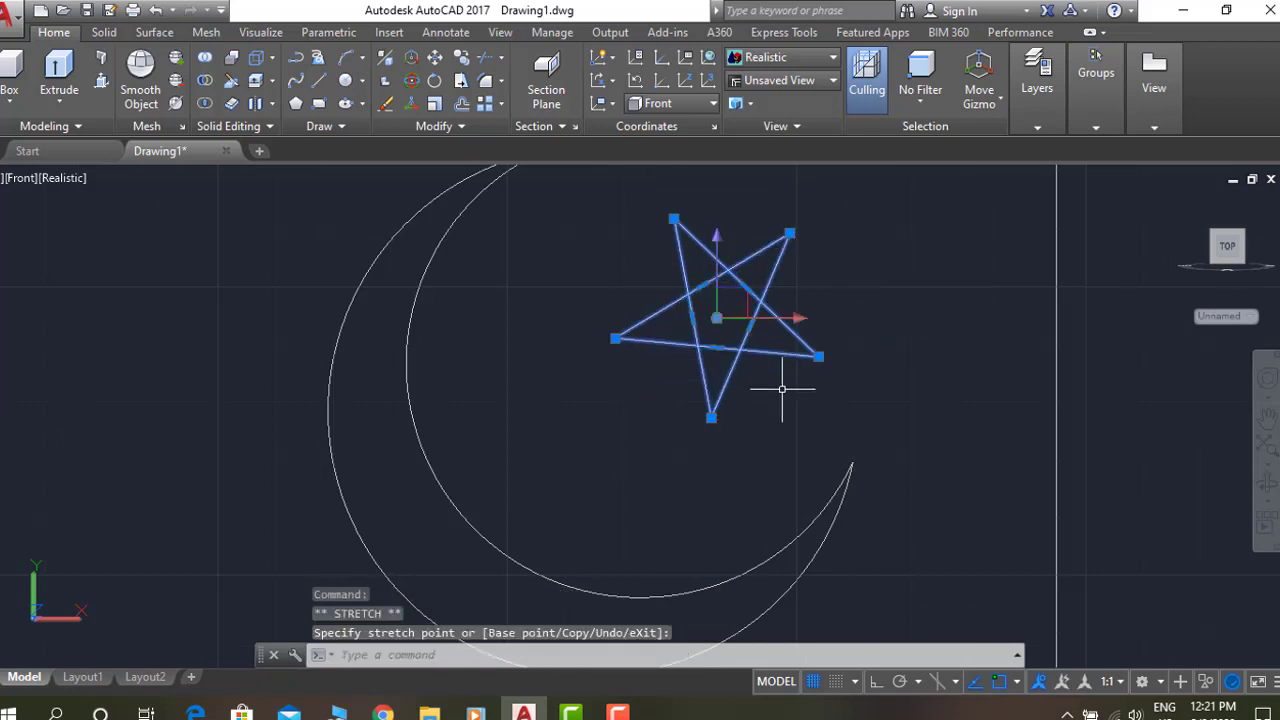
{"action": "left_click", "coordinate": [674, 218]}
{"action": "left_click", "coordinate": [668, 216]}
{"action": "key", "text": "Escape"}
{"action": "scroll", "coordinate": [1034, 363], "scroll_direction": "down", "scroll_amount": 4}
Trim away the crossing lines inside the star.
{"action": "type", "text": "tr"}
{"action": "key", "text": "Return"}
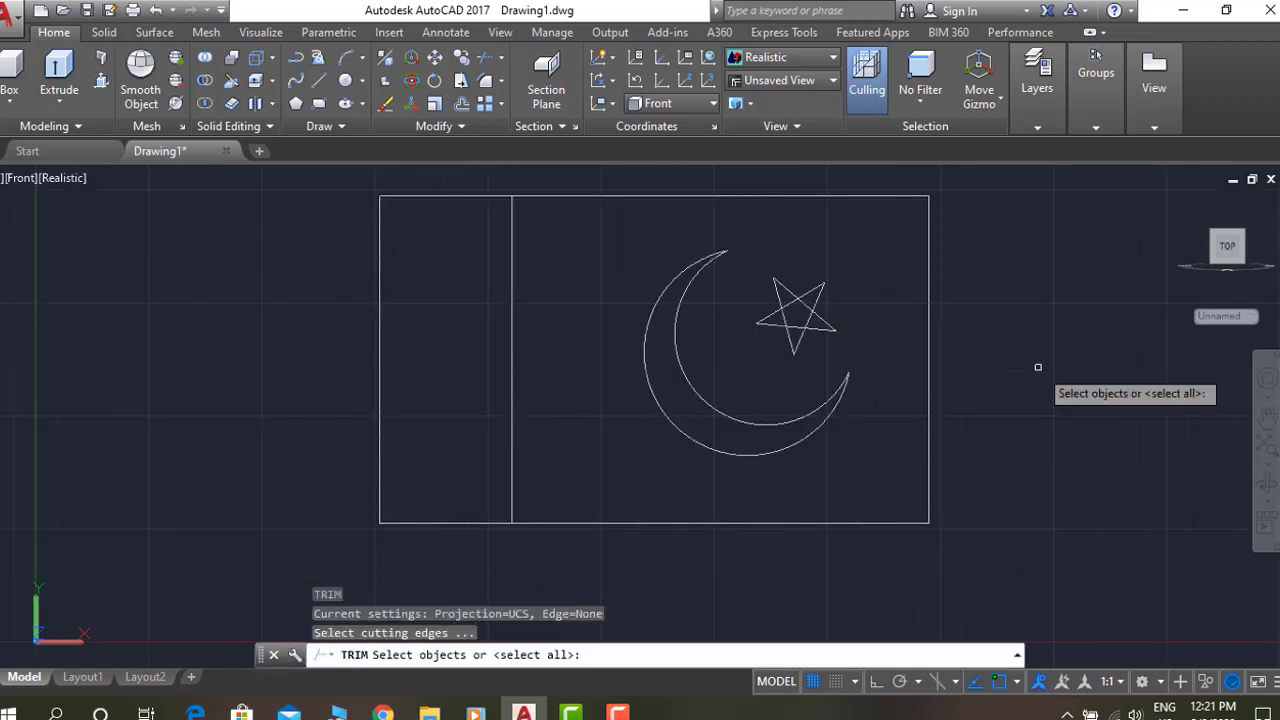
{"action": "key", "text": "Return"}
{"action": "double_click", "coordinate": [800, 321]}
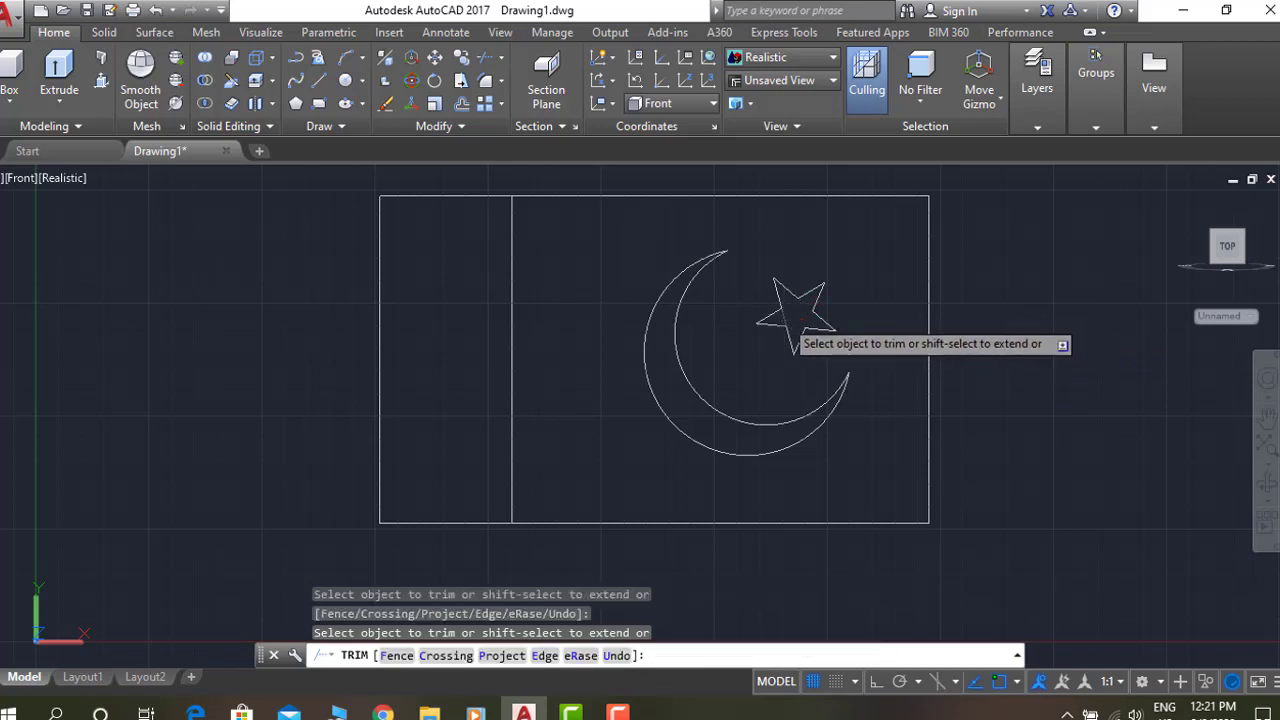
{"action": "key", "text": "Escape"}
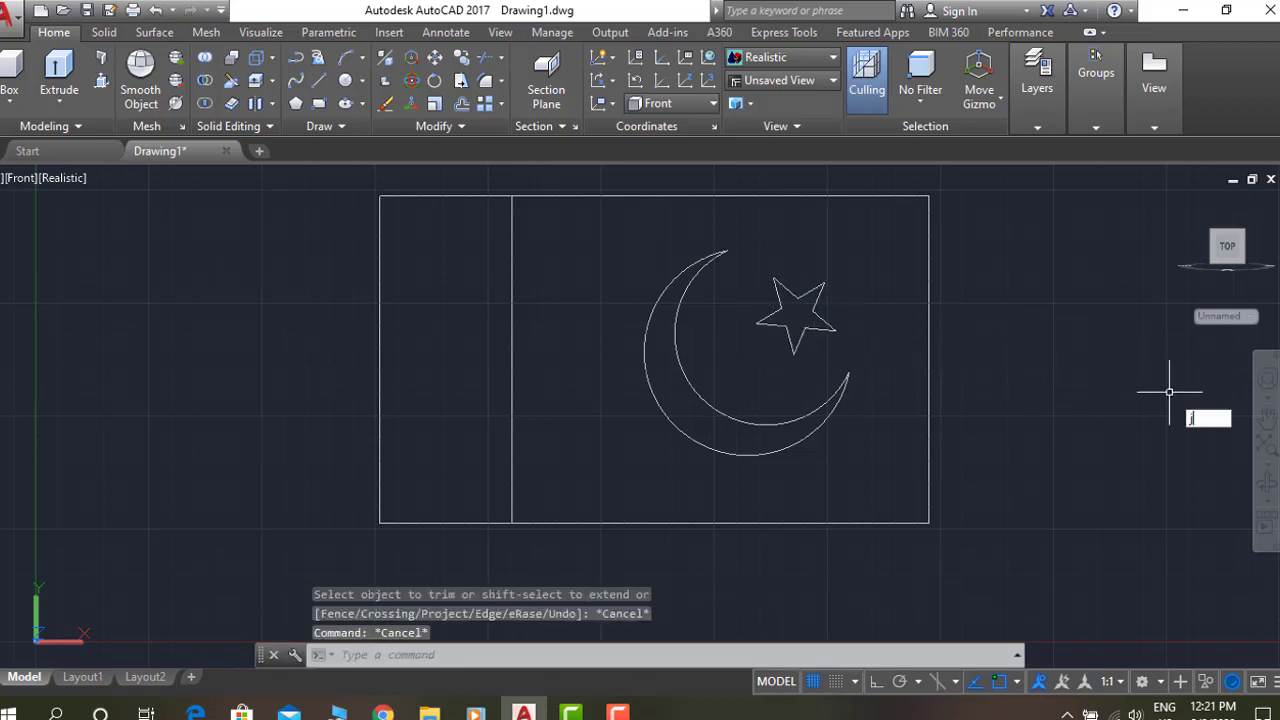
Join the star's segments into one closed polyline.
{"action": "key", "text": "Return"}
{"action": "left_click", "coordinate": [830, 300]}
{"action": "left_click", "coordinate": [866, 262]}
{"action": "left_click", "coordinate": [740, 378]}
{"action": "key", "text": "Return"}
{"action": "scroll", "coordinate": [1030, 419], "scroll_direction": "down", "scroll_amount": 2}
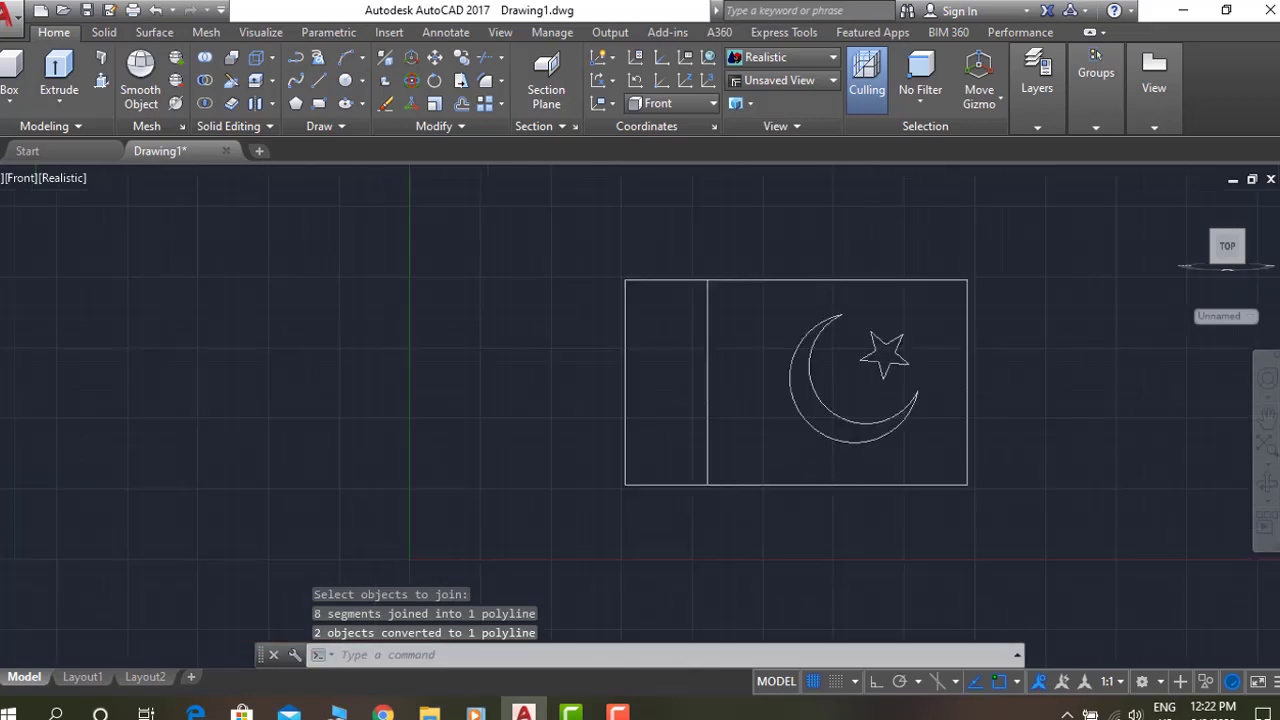
{"action": "scroll", "coordinate": [1040, 420], "scroll_direction": "down", "scroll_amount": 1}
Create a planar surface at the flag's corner and switch to 2D Wireframe.
{"action": "left_click", "coordinate": [154, 32]}
{"action": "left_click", "coordinate": [95, 57]}
{"action": "left_click", "coordinate": [669, 295]}
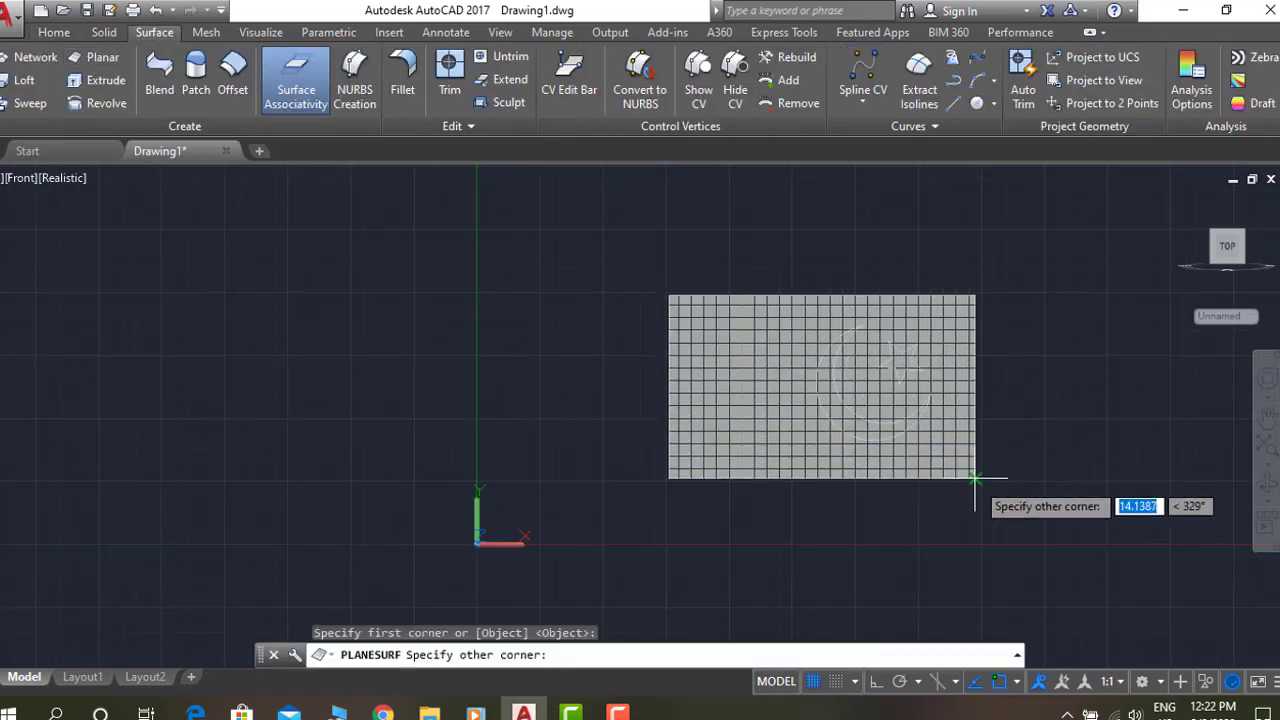
{"action": "key", "text": "Escape"}
{"action": "left_click", "coordinate": [62, 178]}
{"action": "left_click", "coordinate": [110, 220]}
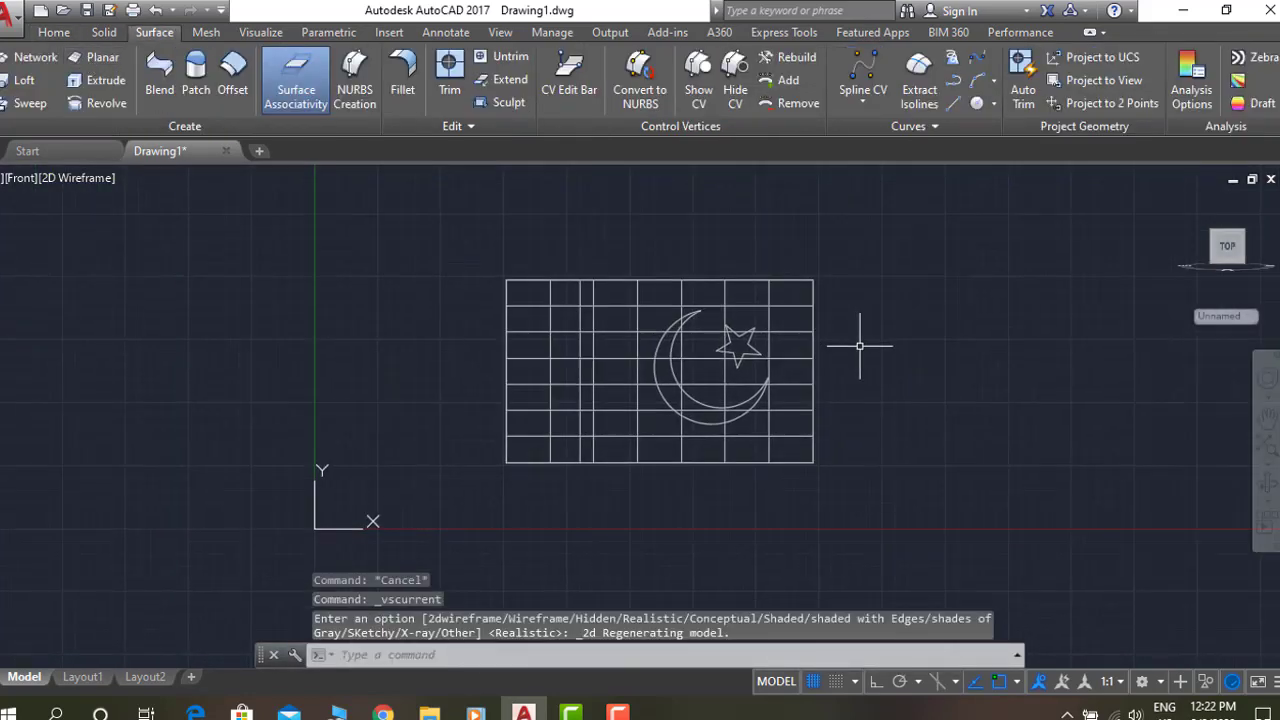
Move the planar surface 15 units right of the flag and orbit to a tilted view.
{"action": "type", "text": "m"}
{"action": "key", "text": "Return"}
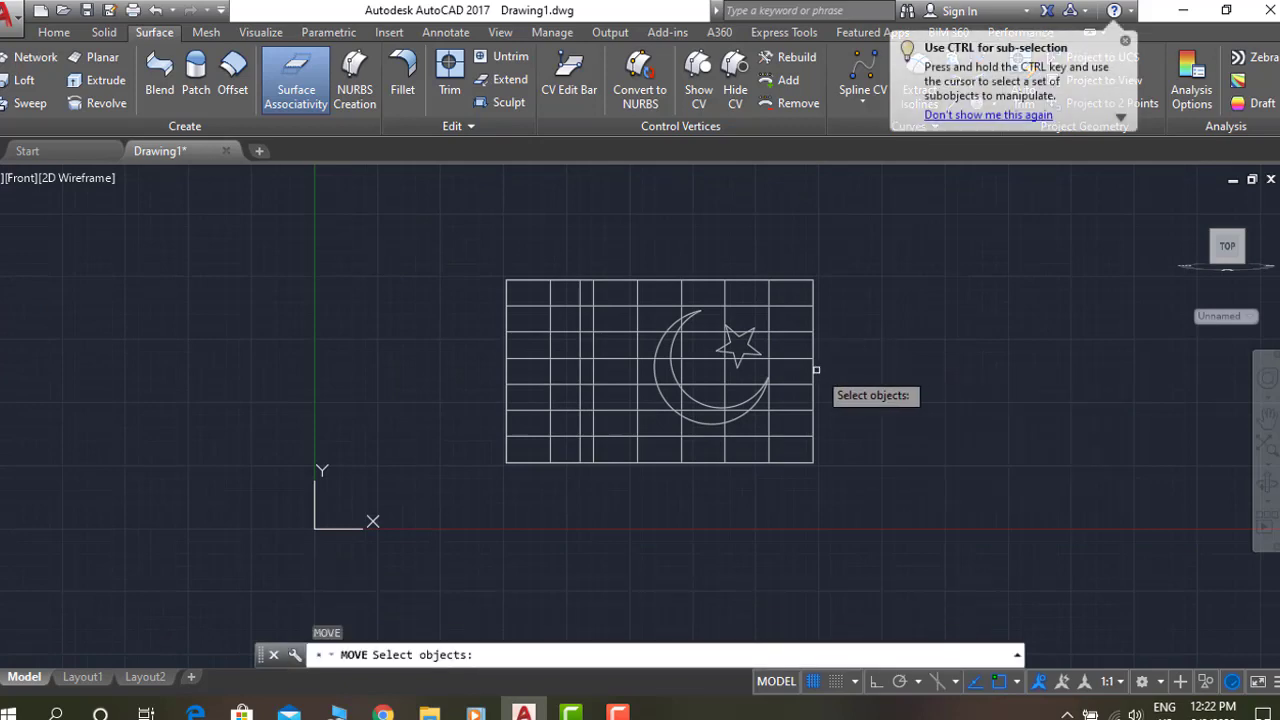
{"action": "left_click", "coordinate": [816, 370]}
{"action": "key", "text": "Return"}
{"action": "left_click", "coordinate": [813, 462]}
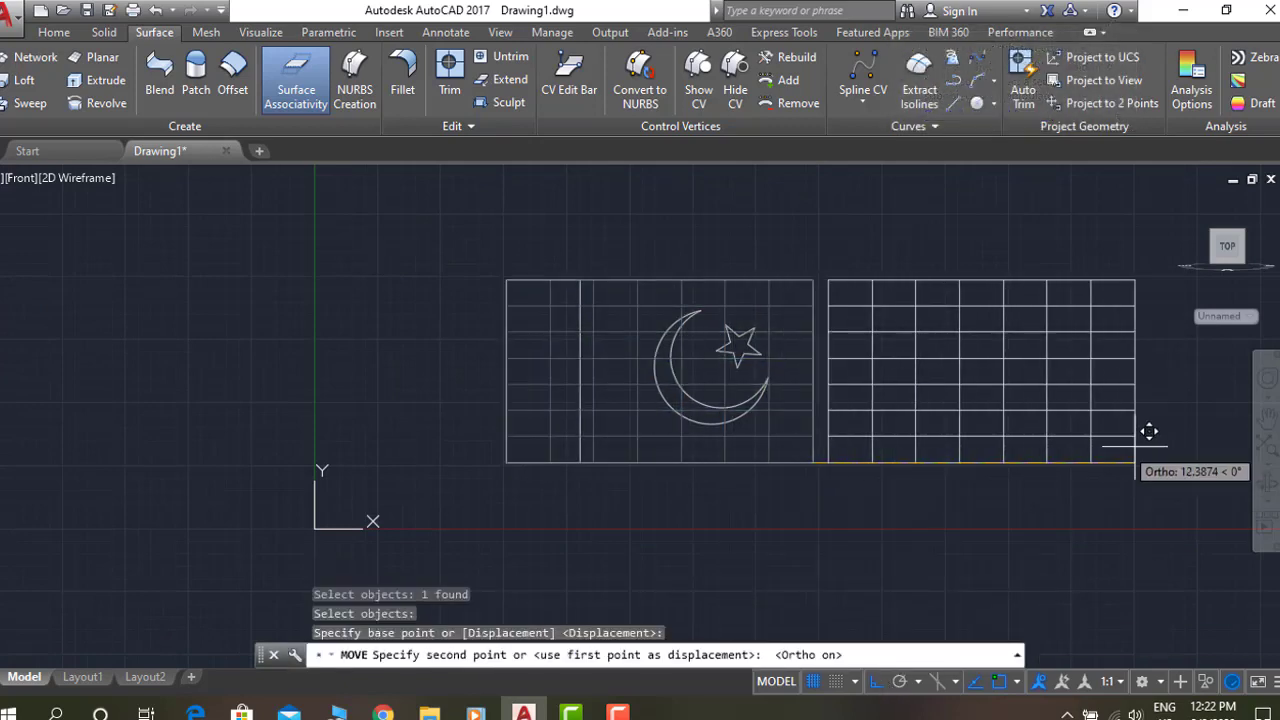
{"action": "type", "text": "15"}
{"action": "key", "text": "Return"}
{"action": "middle_click_drag", "start_coordinate": [1143, 443], "coordinate": [989, 420]}
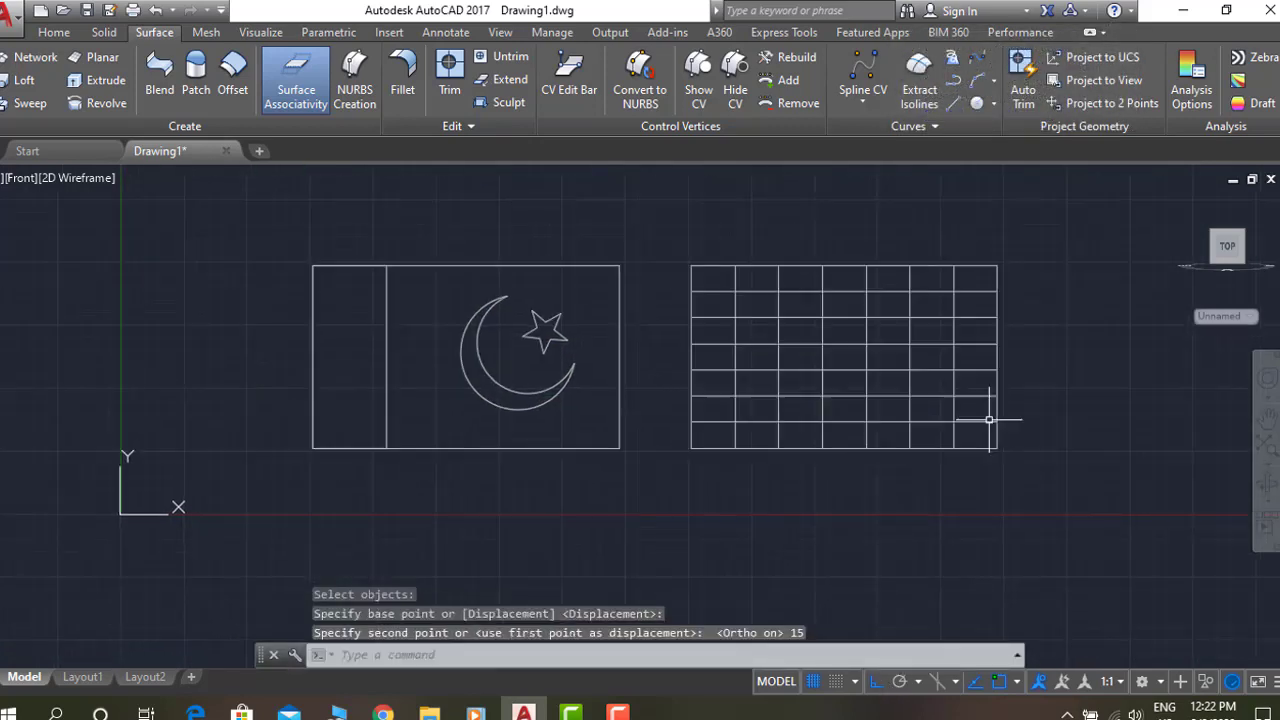
{"action": "mouse_move", "coordinate": [1083, 337]}
{"action": "middle_mouse_down", "text": "shift"}
{"action": "mouse_move", "coordinate": [1104, 414]}
{"action": "mouse_move", "coordinate": [1057, 357]}
{"action": "mouse_move", "coordinate": [951, 452]}
{"action": "mouse_move", "coordinate": [1100, 266]}
{"action": "middle_mouse_up", "text": "shift"}
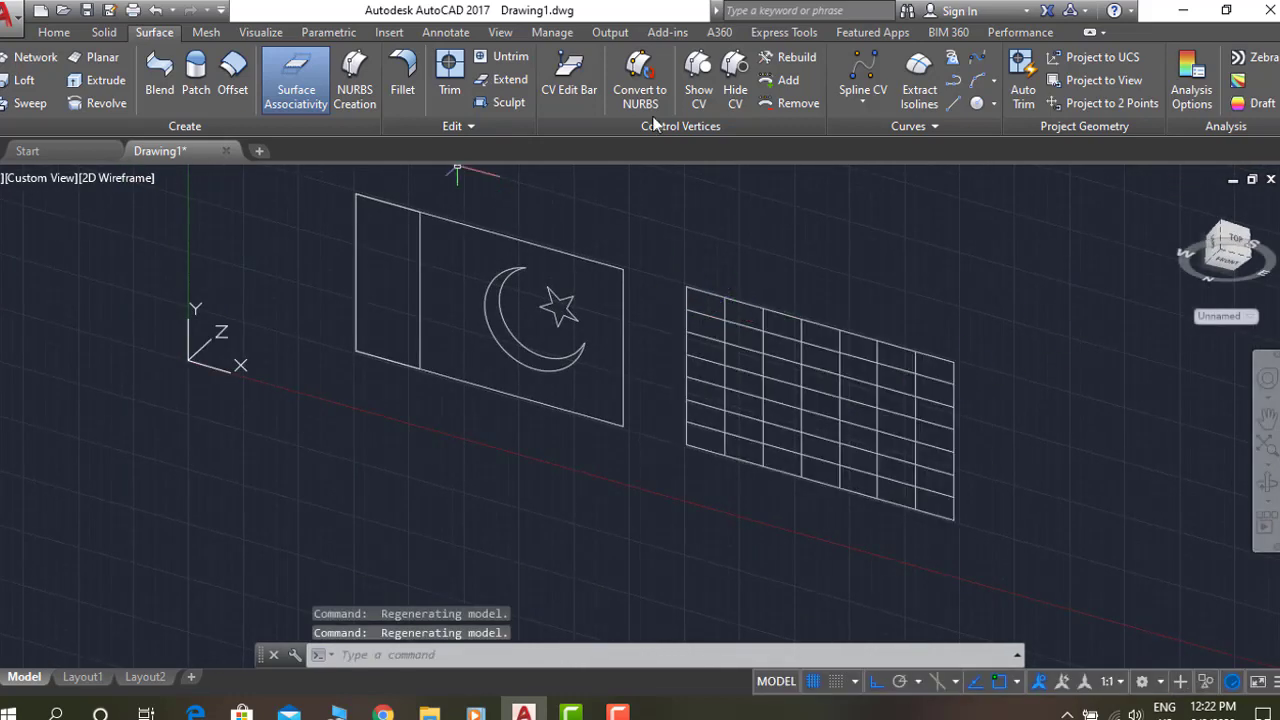
Convert the grid surface to NURBS and display its control vertices.
{"action": "left_click", "coordinate": [640, 75]}
{"action": "left_click", "coordinate": [791, 312]}
{"action": "key", "text": "Return"}
{"action": "left_click", "coordinate": [699, 75]}
{"action": "left_click", "coordinate": [824, 312]}
{"action": "key", "text": "Return"}
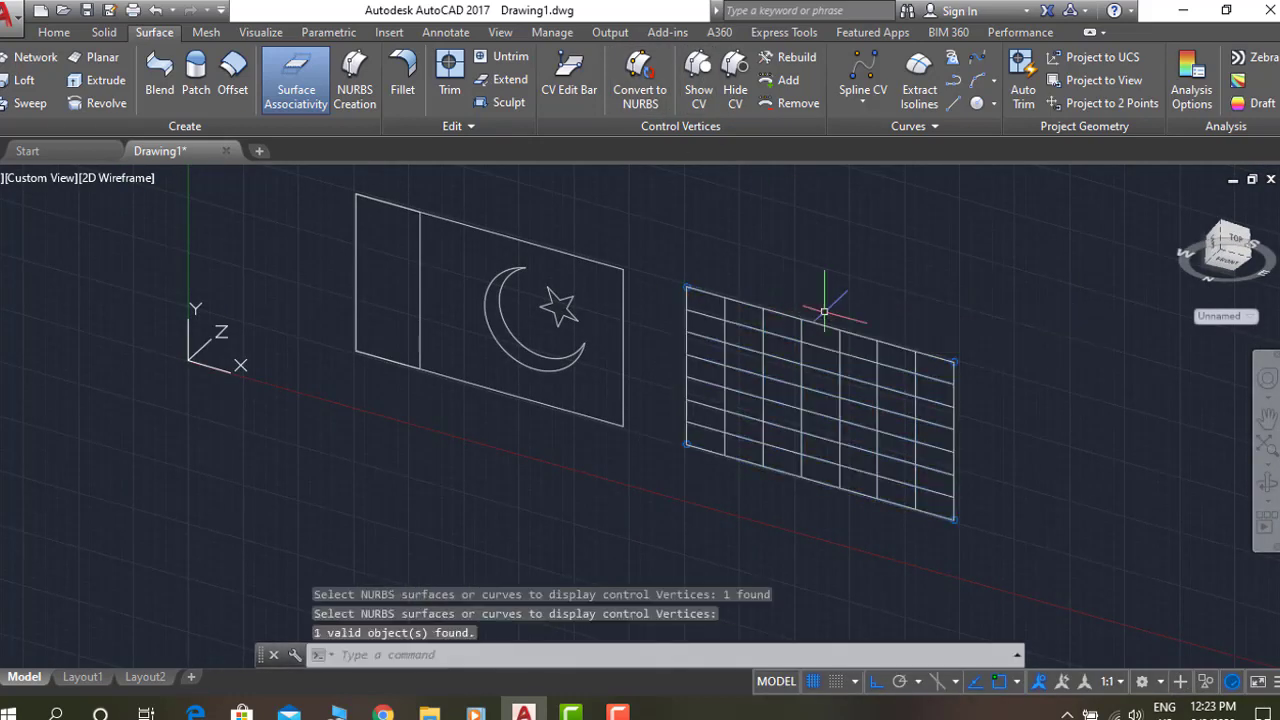
Rebuild the surface with 8 by 8 control vertices, then orbit to face it.
{"action": "left_click", "coordinate": [788, 62]}
{"action": "left_click", "coordinate": [897, 303]}
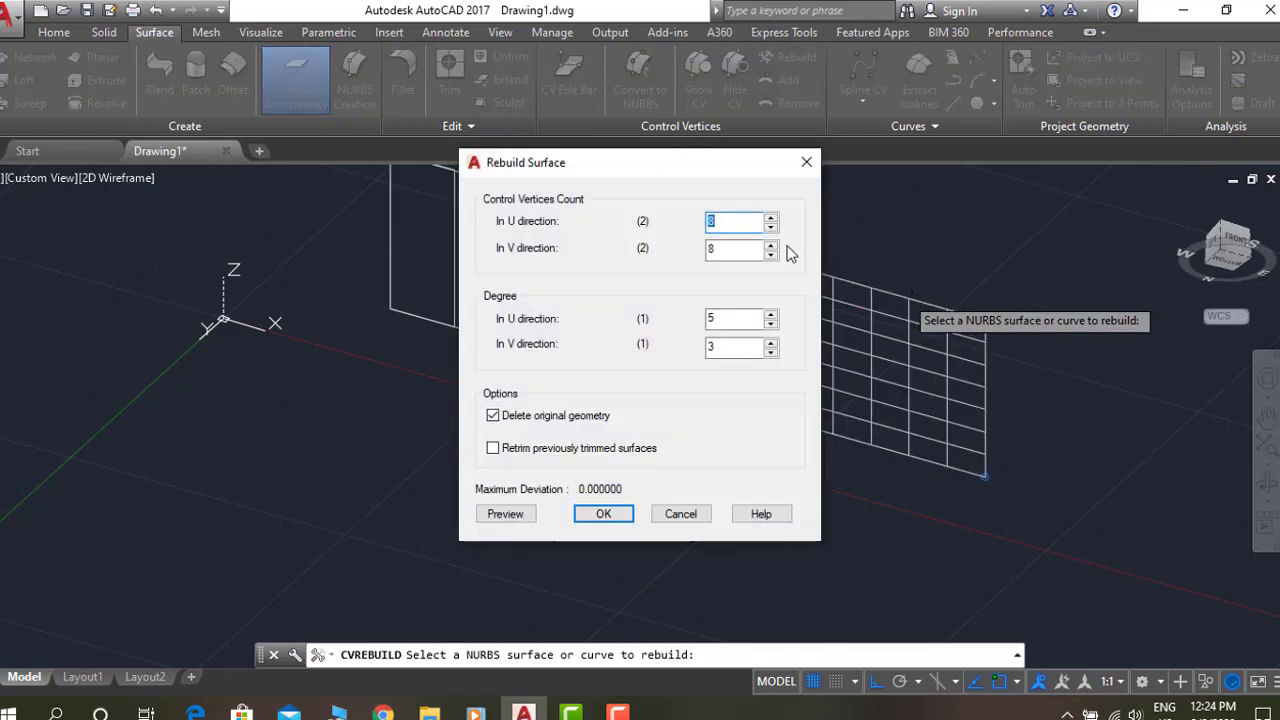
{"action": "left_click", "coordinate": [615, 512]}
{"action": "mouse_move", "coordinate": [1086, 391]}
{"action": "middle_mouse_down", "text": "shift"}
{"action": "mouse_move", "coordinate": [1023, 329]}
{"action": "mouse_move", "coordinate": [771, 463]}
{"action": "mouse_move", "coordinate": [732, 372]}
{"action": "middle_mouse_up", "text": "shift"}
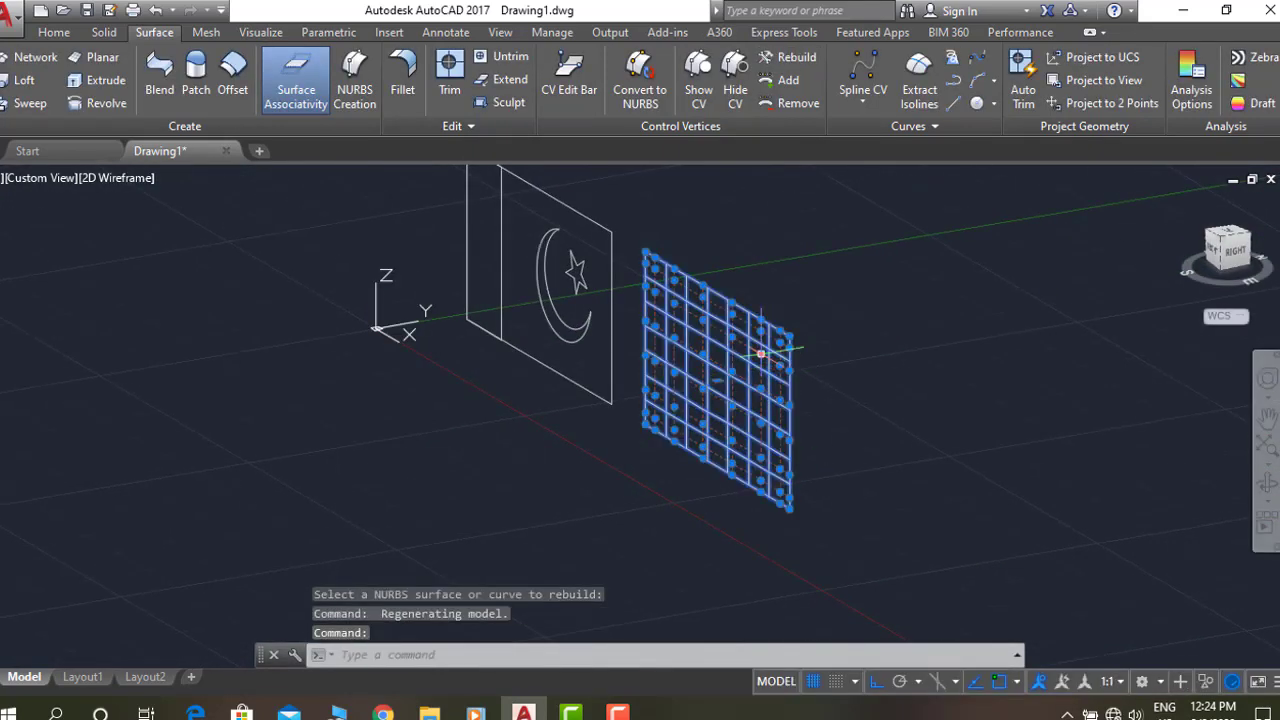
Stretch a control vertex to bend the NURBS surface.
{"action": "left_click", "coordinate": [732, 338]}
{"action": "key", "text": "Escape"}
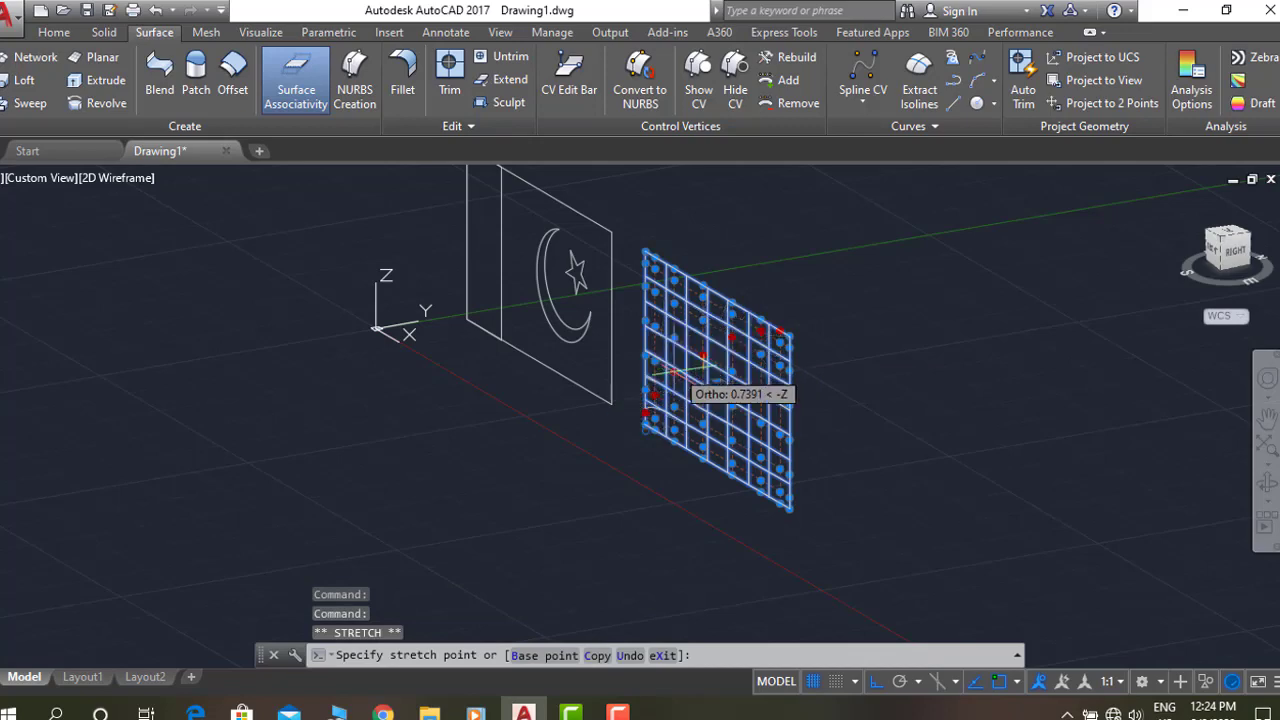
{"action": "mouse_move", "coordinate": [702, 355]}
{"action": "middle_mouse_down", "text": "shift"}
{"action": "mouse_move", "coordinate": [1029, 377]}
{"action": "mouse_move", "coordinate": [903, 363]}
{"action": "mouse_move", "coordinate": [750, 385]}
{"action": "middle_mouse_up", "text": "shift"}
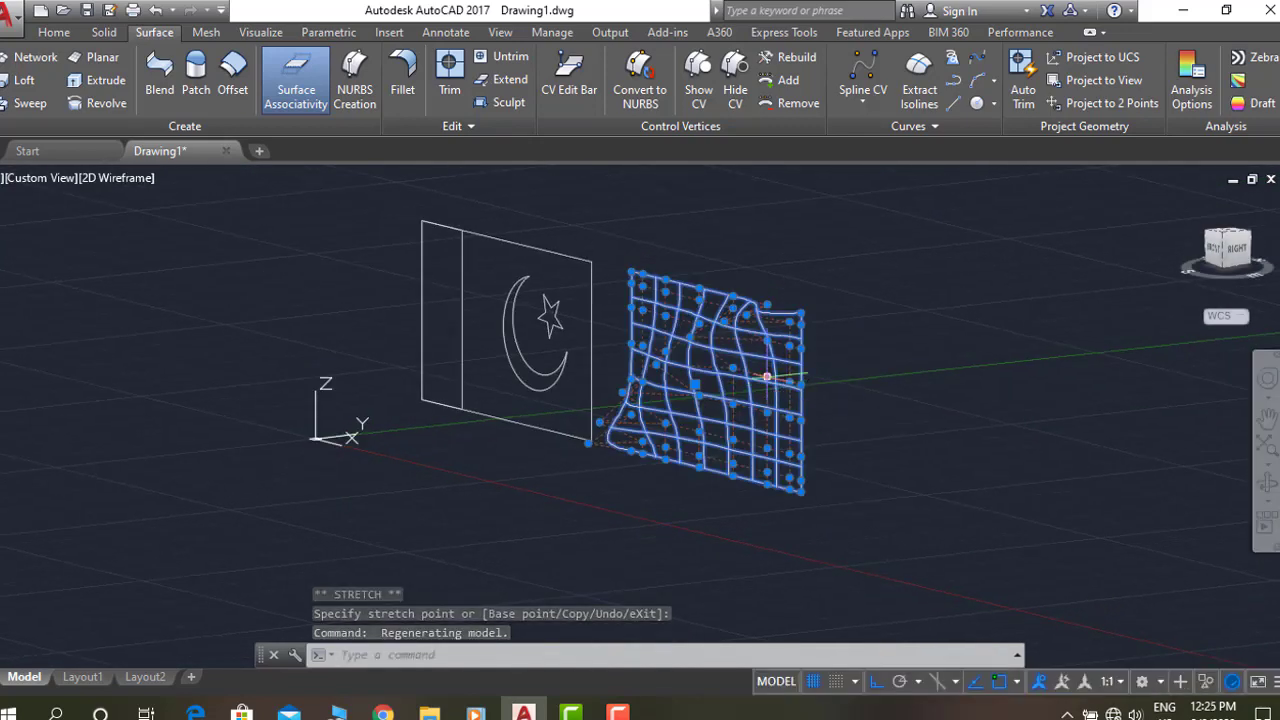
{"action": "key", "text": "Escape"}
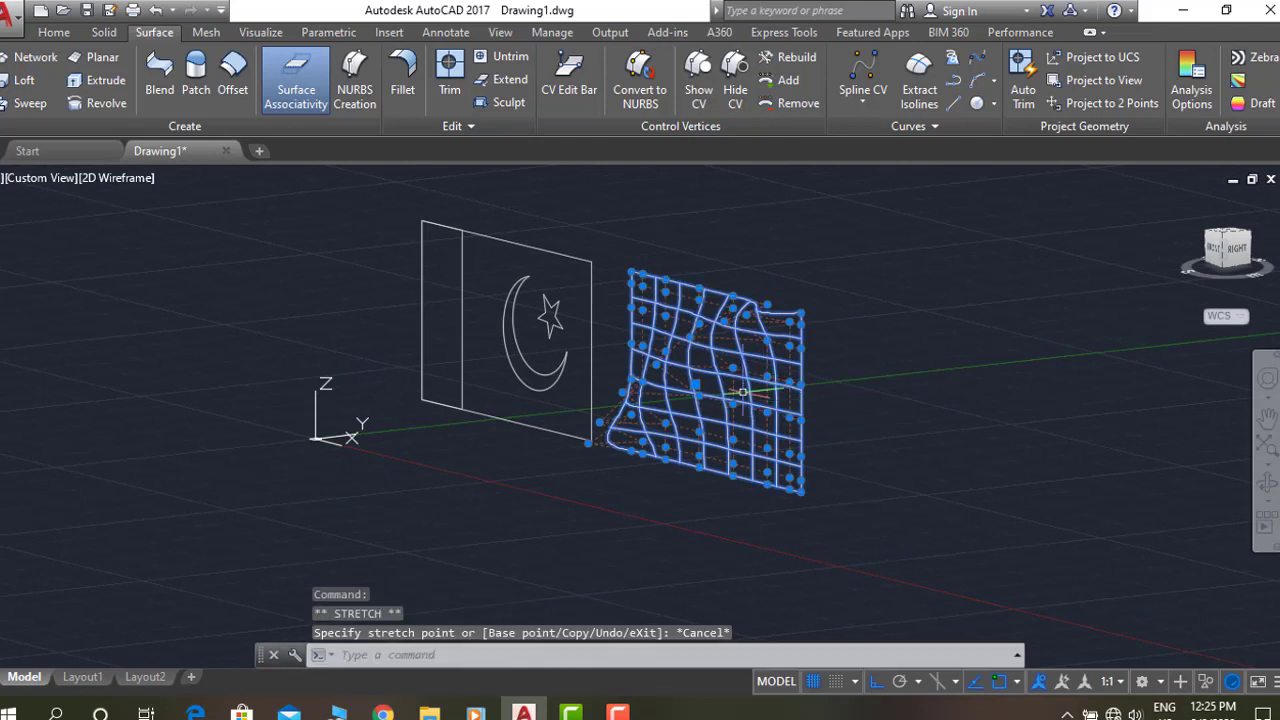
{"action": "key", "text": "Escape"}
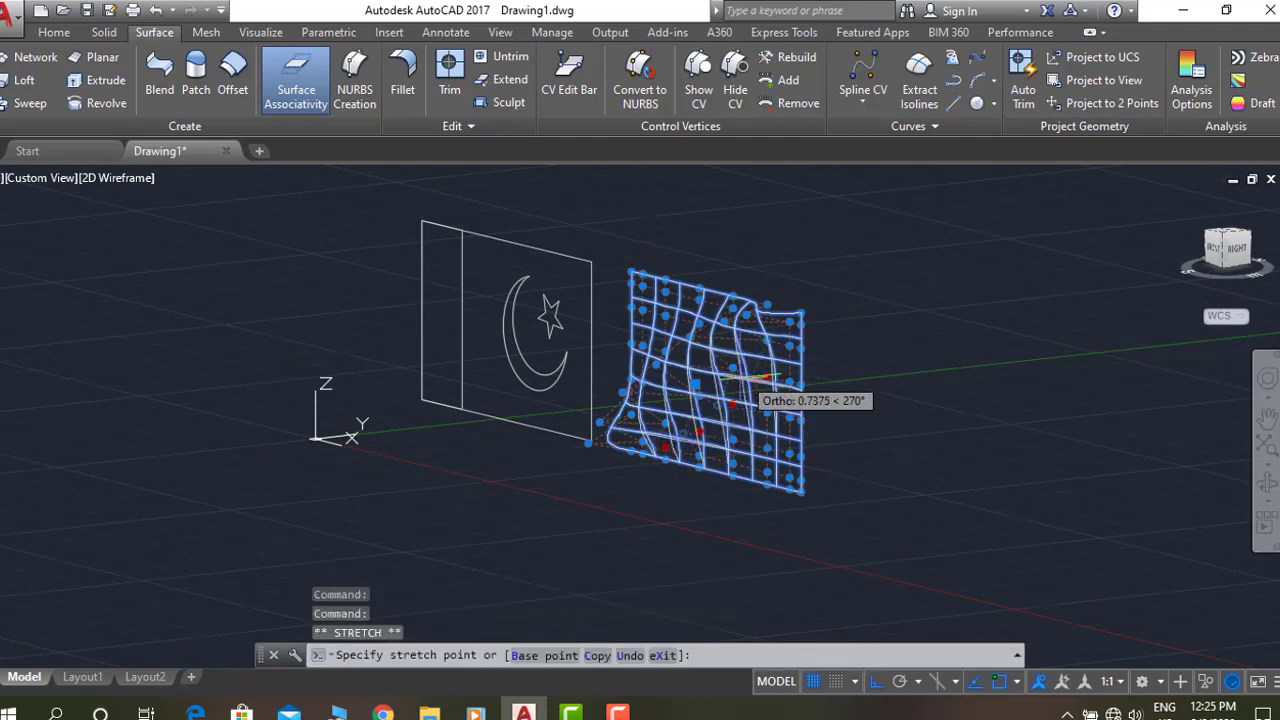
{"action": "key", "text": "Escape"}
{"action": "left_click", "coordinate": [764, 378]}
{"action": "left_click", "coordinate": [766, 377]}
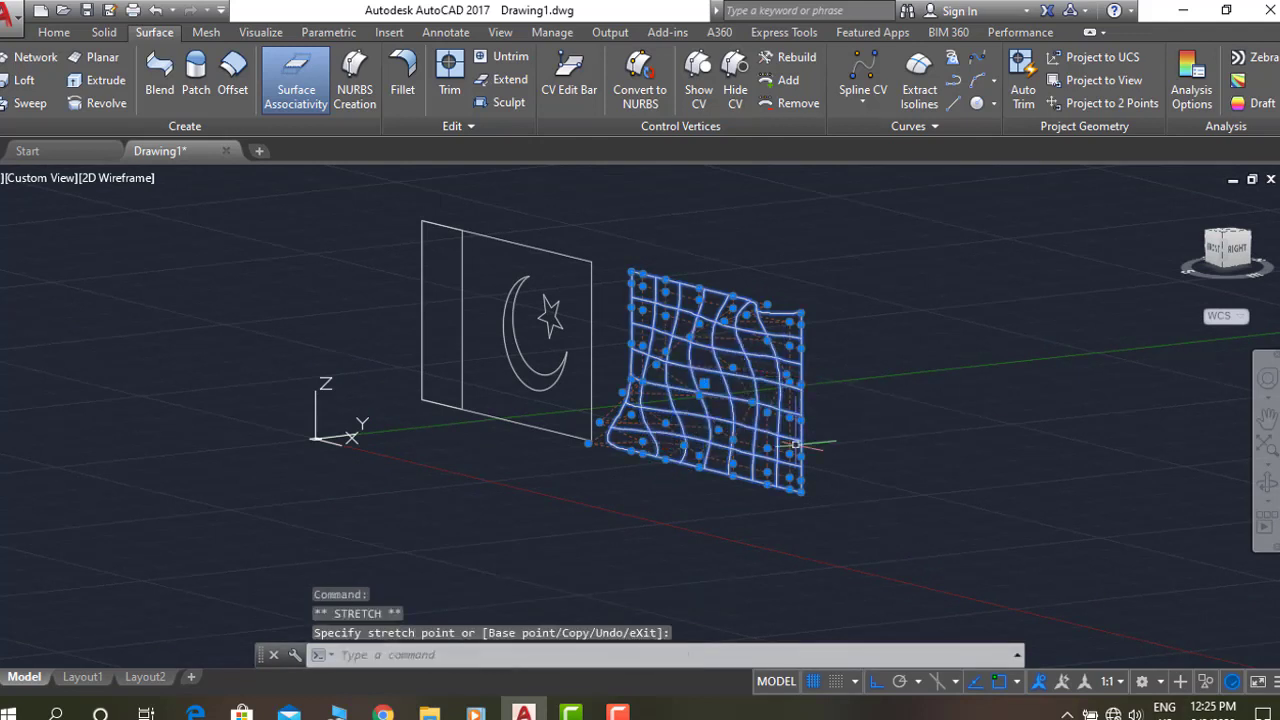
{"action": "left_click", "coordinate": [790, 418]}
{"action": "key", "text": "Escape"}
{"action": "key", "text": "Escape"}
Window-select the lower control vertices and orbit to a steeper view of the rippling surface.
{"action": "left_click", "coordinate": [735, 465]}
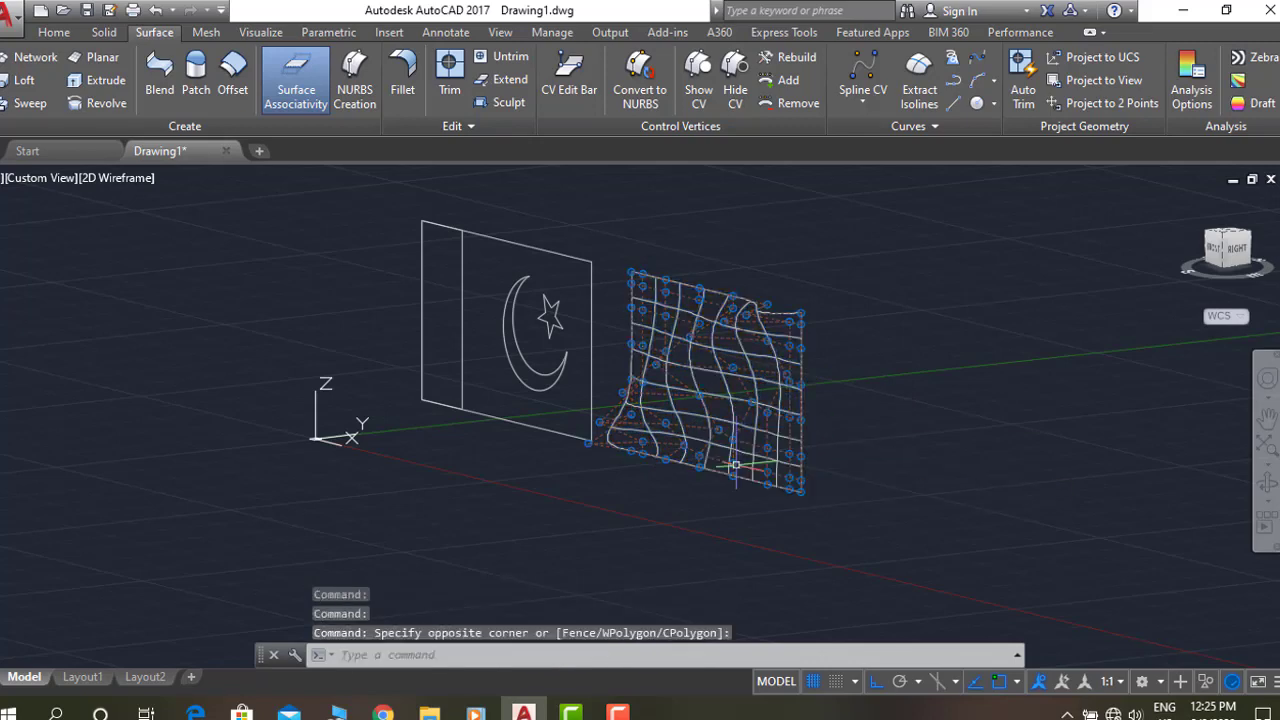
{"action": "left_click", "coordinate": [796, 412]}
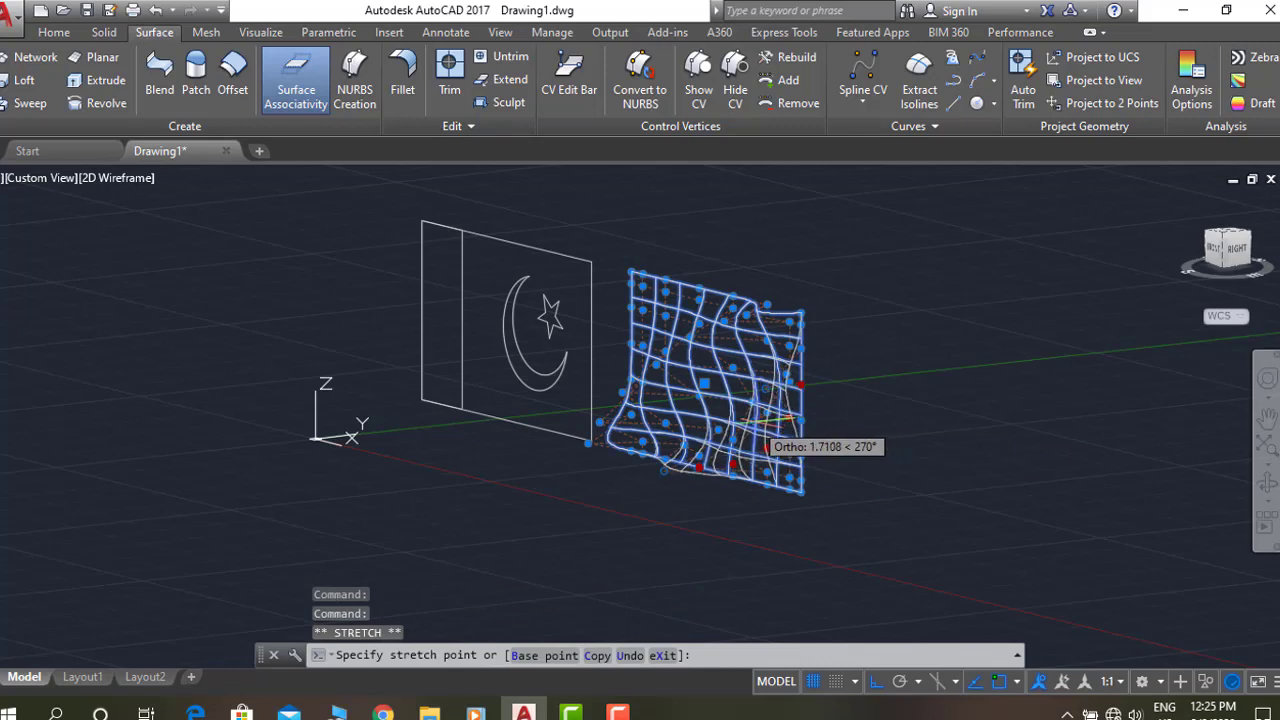
{"action": "middle_click_drag", "start_coordinate": [846, 434], "coordinate": [929, 431], "text": "shift"}
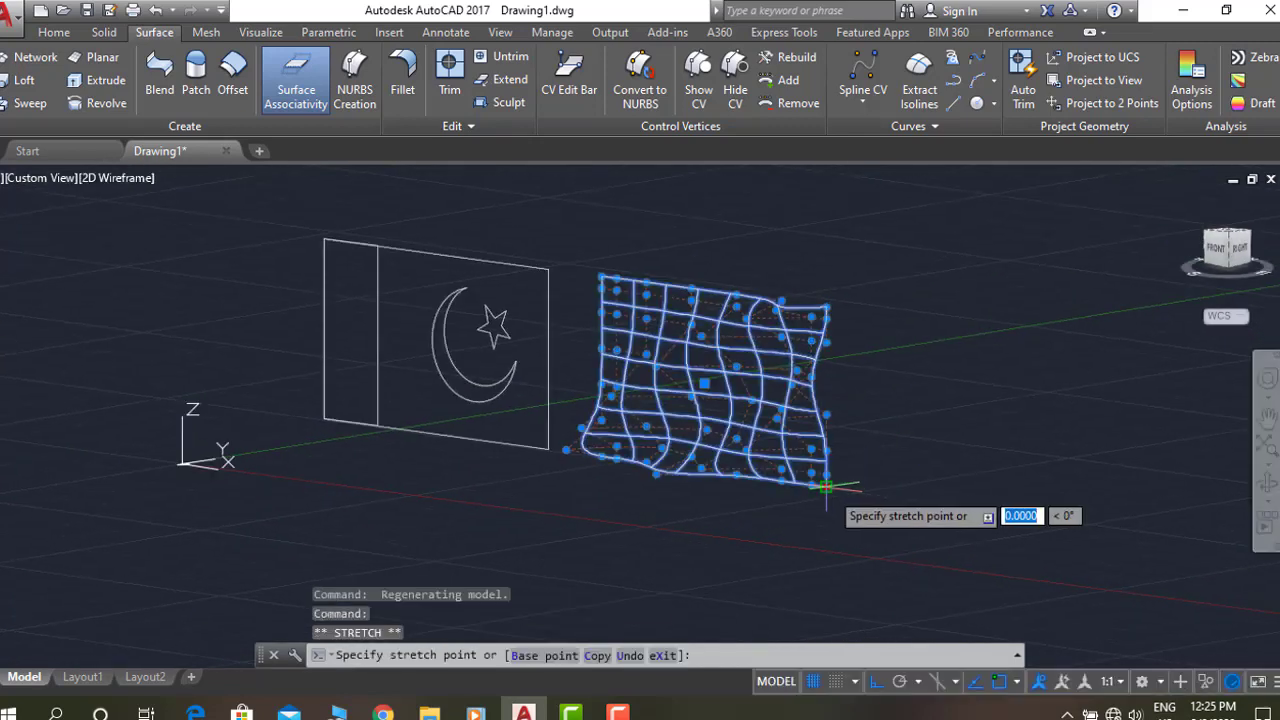
{"action": "middle_click_drag", "start_coordinate": [826, 487], "coordinate": [770, 505], "text": "shift"}
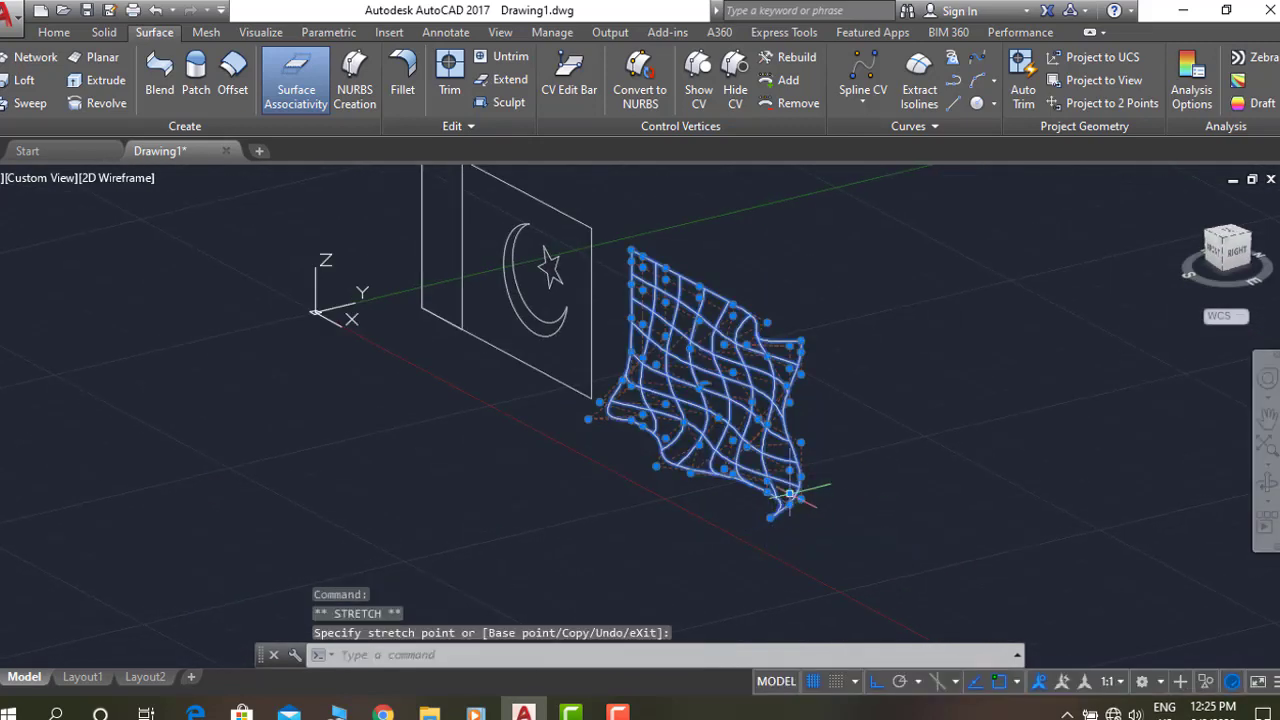
{"action": "scroll", "coordinate": [800, 490], "scroll_direction": "up", "scroll_amount": 4}
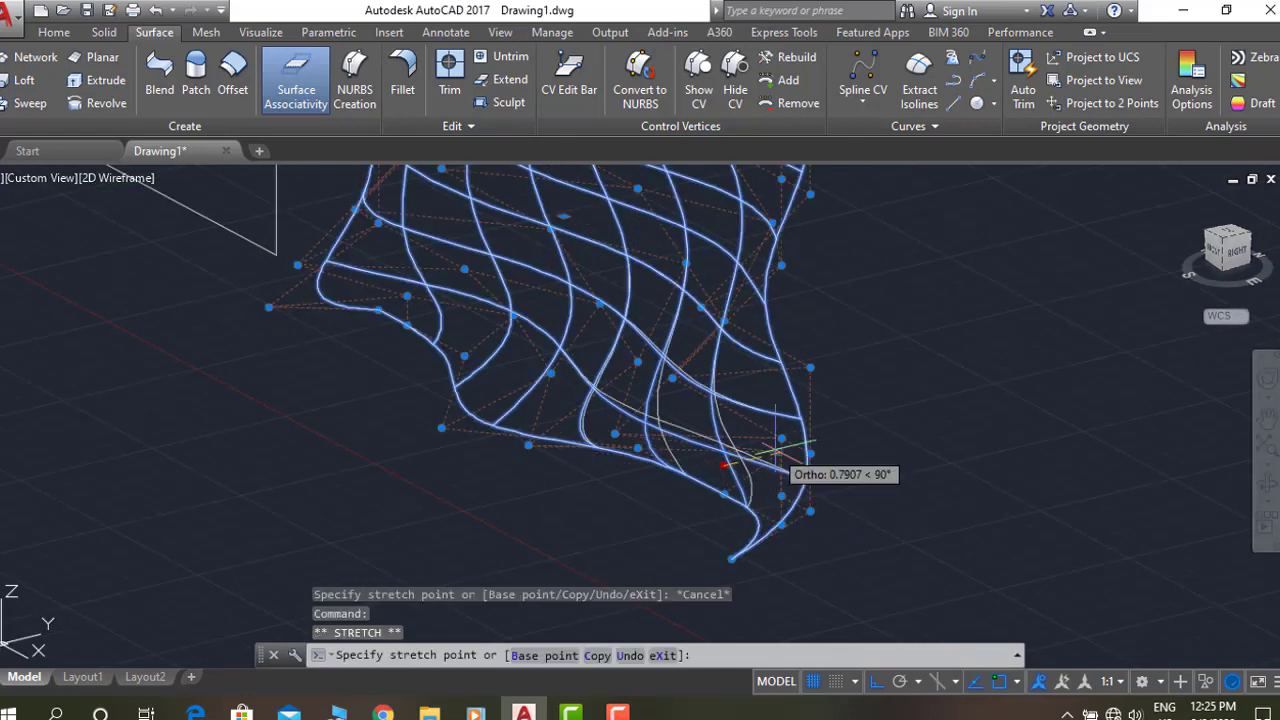
Stretch more control vertices of the NURBS surface to deepen its ripples, checking from tilted and side orbits.
{"action": "mouse_move", "coordinate": [868, 421]}
{"action": "middle_mouse_down", "text": "shift"}
{"action": "mouse_move", "coordinate": [1057, 423]}
{"action": "mouse_move", "coordinate": [663, 451]}
{"action": "mouse_move", "coordinate": [886, 457]}
{"action": "mouse_move", "coordinate": [922, 484]}
{"action": "mouse_move", "coordinate": [894, 486]}
{"action": "middle_mouse_up", "text": "shift"}
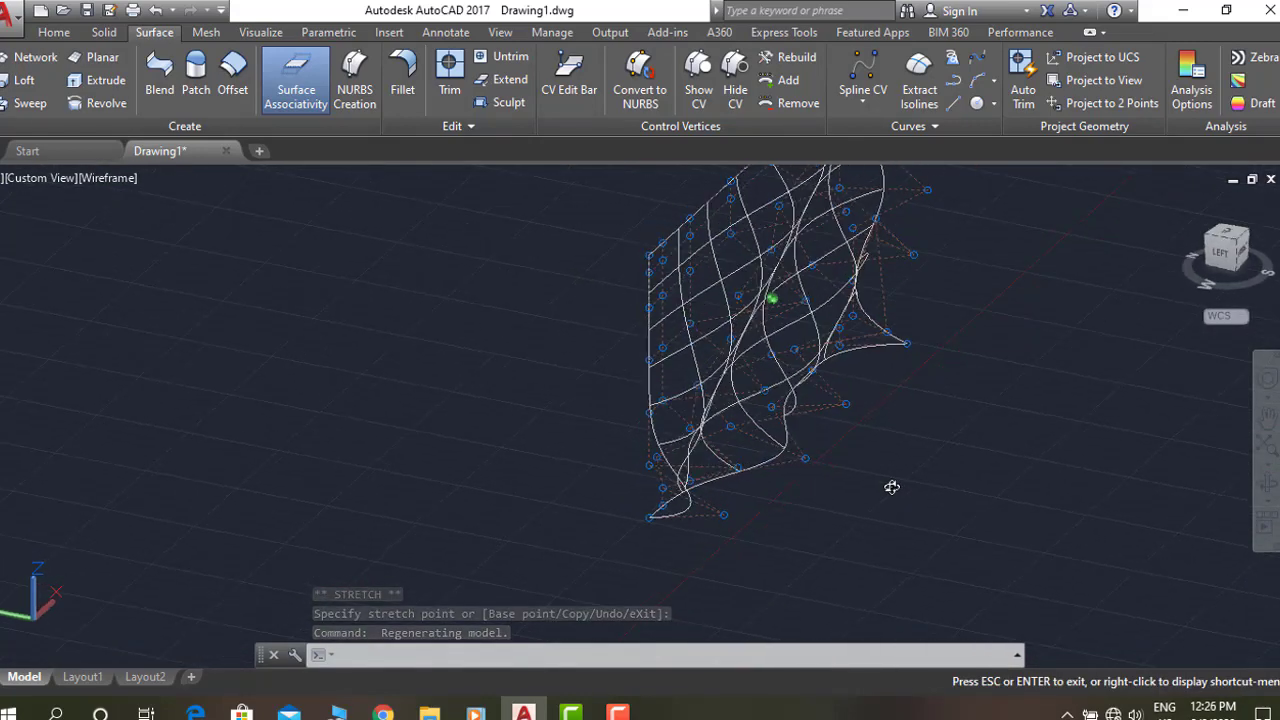
{"action": "mouse_move", "coordinate": [715, 218]}
{"action": "middle_mouse_down"}
{"action": "mouse_move", "coordinate": [744, 302]}
{"action": "mouse_move", "coordinate": [609, 371]}
{"action": "mouse_move", "coordinate": [686, 500]}
{"action": "mouse_move", "coordinate": [647, 434]}
{"action": "mouse_move", "coordinate": [589, 443]}
{"action": "mouse_move", "coordinate": [711, 463]}
{"action": "mouse_move", "coordinate": [676, 455]}
{"action": "middle_mouse_up"}
{"action": "left_click", "coordinate": [702, 324]}
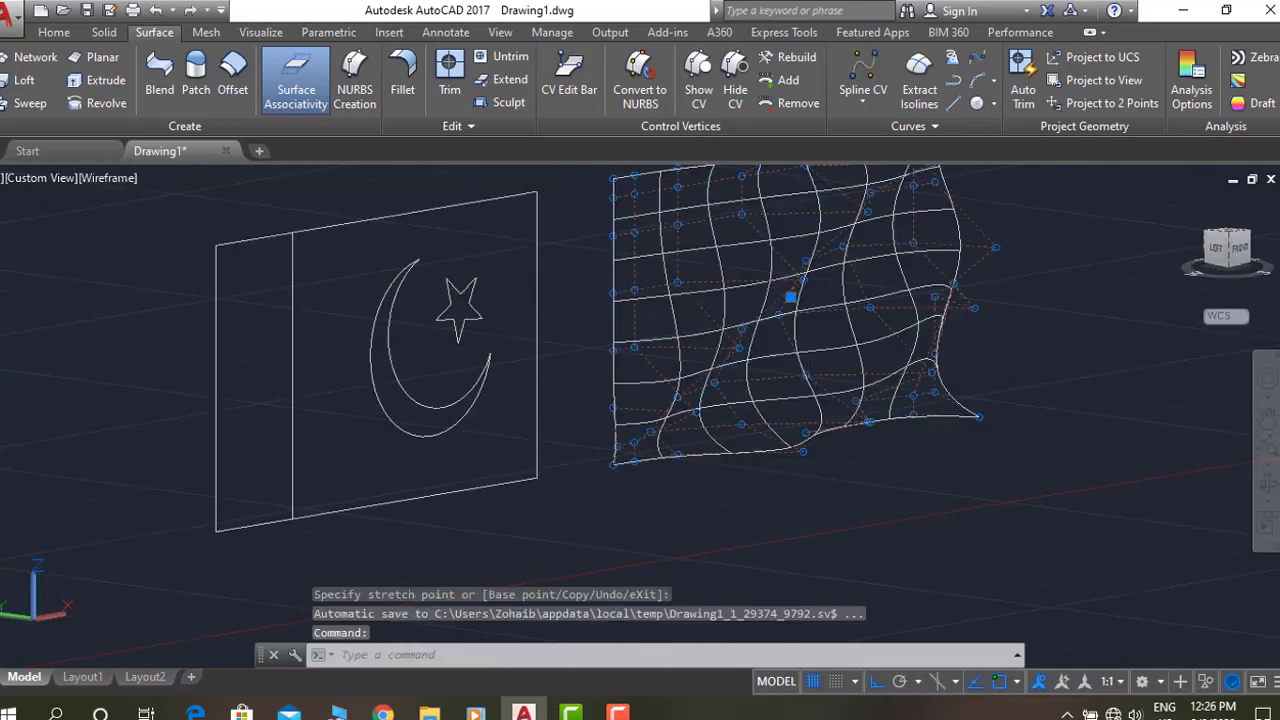
{"action": "middle_click_drag", "start_coordinate": [729, 380], "coordinate": [639, 287], "text": "shift"}
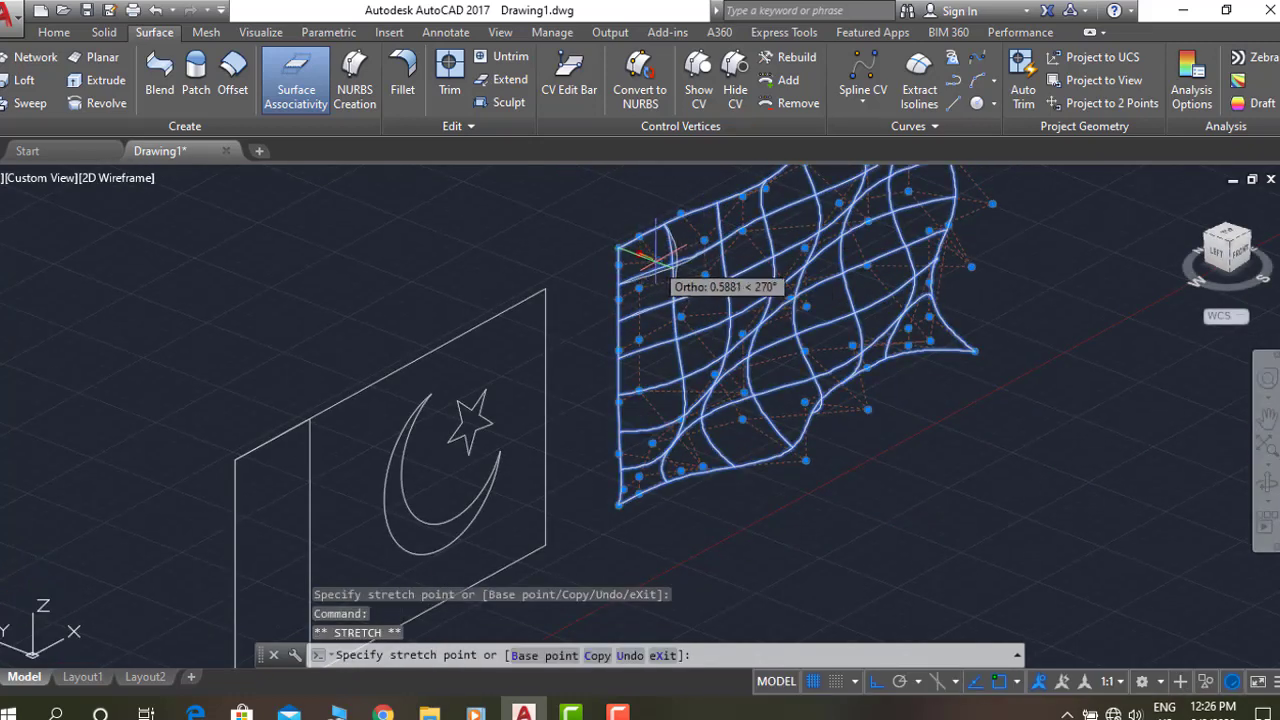
{"action": "middle_click_drag", "start_coordinate": [842, 352], "coordinate": [654, 422], "text": "shift"}
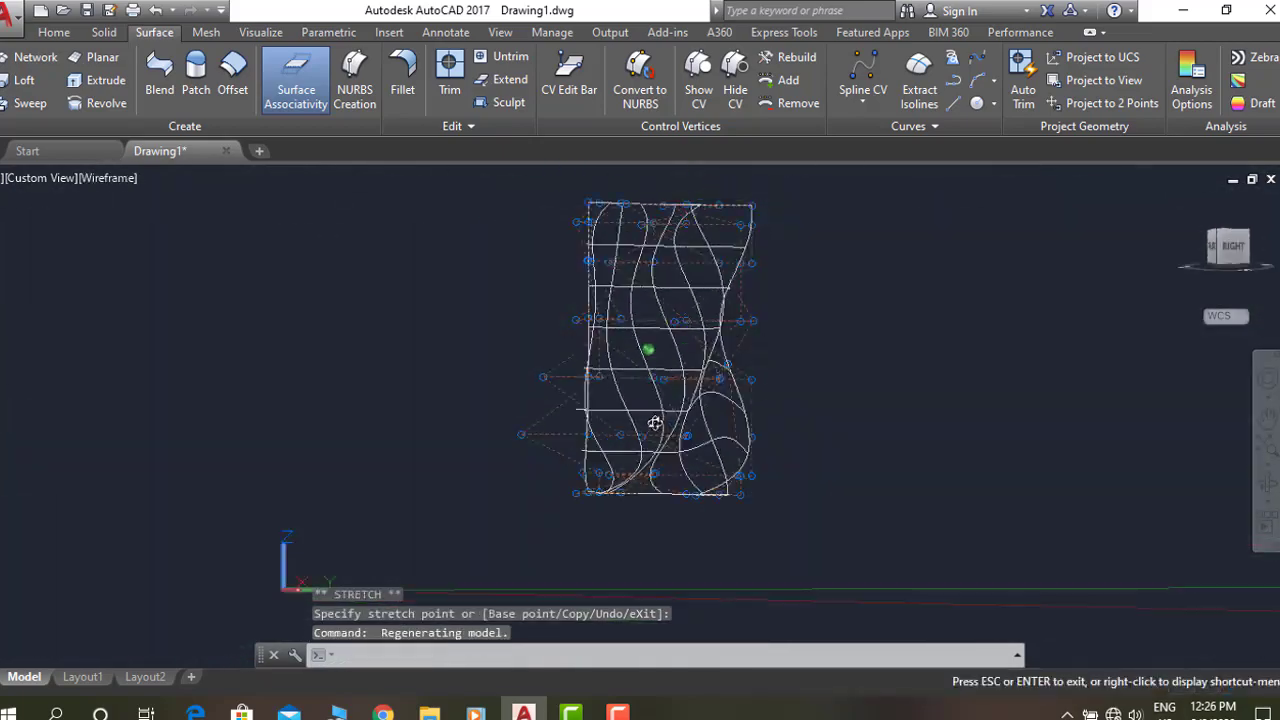
{"action": "mouse_move", "coordinate": [570, 440]}
{"action": "middle_mouse_down", "text": "shift"}
{"action": "mouse_move", "coordinate": [509, 443]}
{"action": "mouse_move", "coordinate": [657, 486]}
{"action": "mouse_move", "coordinate": [943, 449]}
{"action": "mouse_move", "coordinate": [1011, 483]}
{"action": "mouse_move", "coordinate": [851, 486]}
{"action": "mouse_move", "coordinate": [943, 440]}
{"action": "mouse_move", "coordinate": [1043, 445]}
{"action": "mouse_move", "coordinate": [940, 454]}
{"action": "mouse_move", "coordinate": [777, 500]}
{"action": "mouse_move", "coordinate": [674, 471]}
{"action": "middle_mouse_up", "text": "shift"}
{"action": "left_click", "coordinate": [648, 350]}
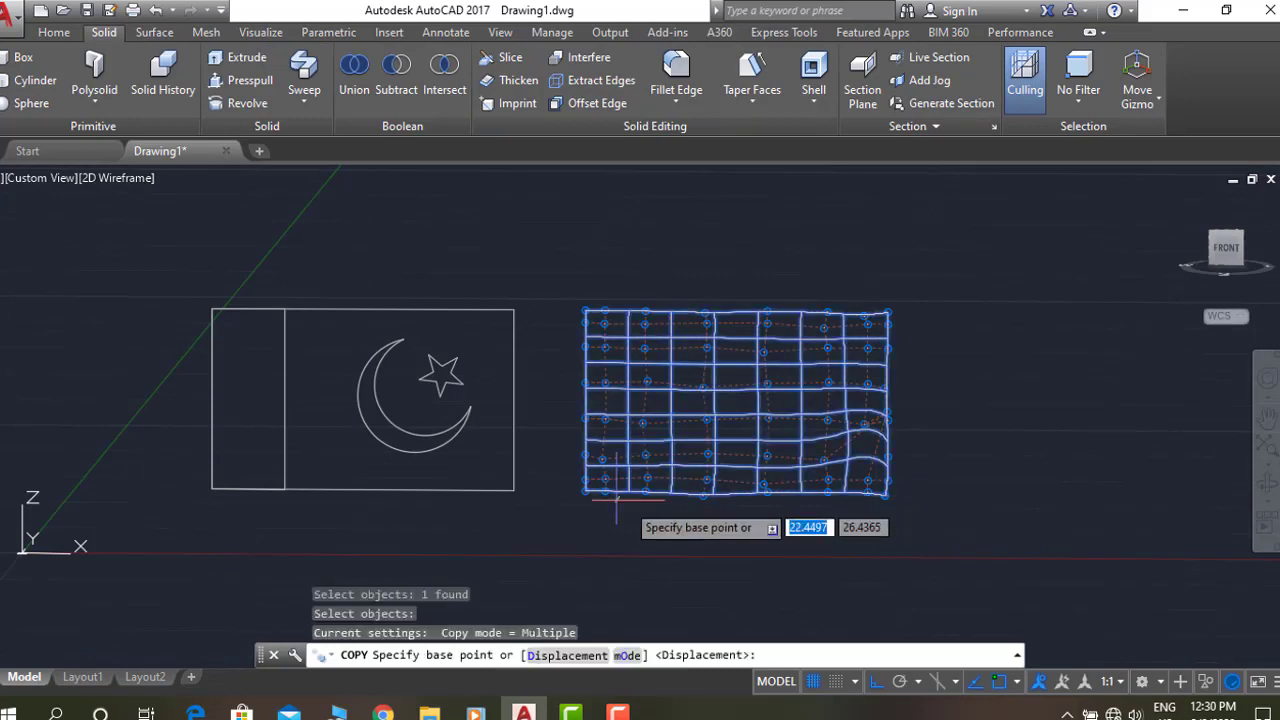
Copy the wavy surface to the right at 15-unit spacing.
{"action": "left_click", "coordinate": [588, 494]}
{"action": "mouse_move", "coordinate": [920, 514]}
{"action": "middle_mouse_down"}
{"action": "mouse_move", "coordinate": [712, 514]}
{"action": "mouse_move", "coordinate": [300, 457]}
{"action": "middle_mouse_up"}
{"action": "type", "text": "5"}
{"action": "key", "text": "Return"}
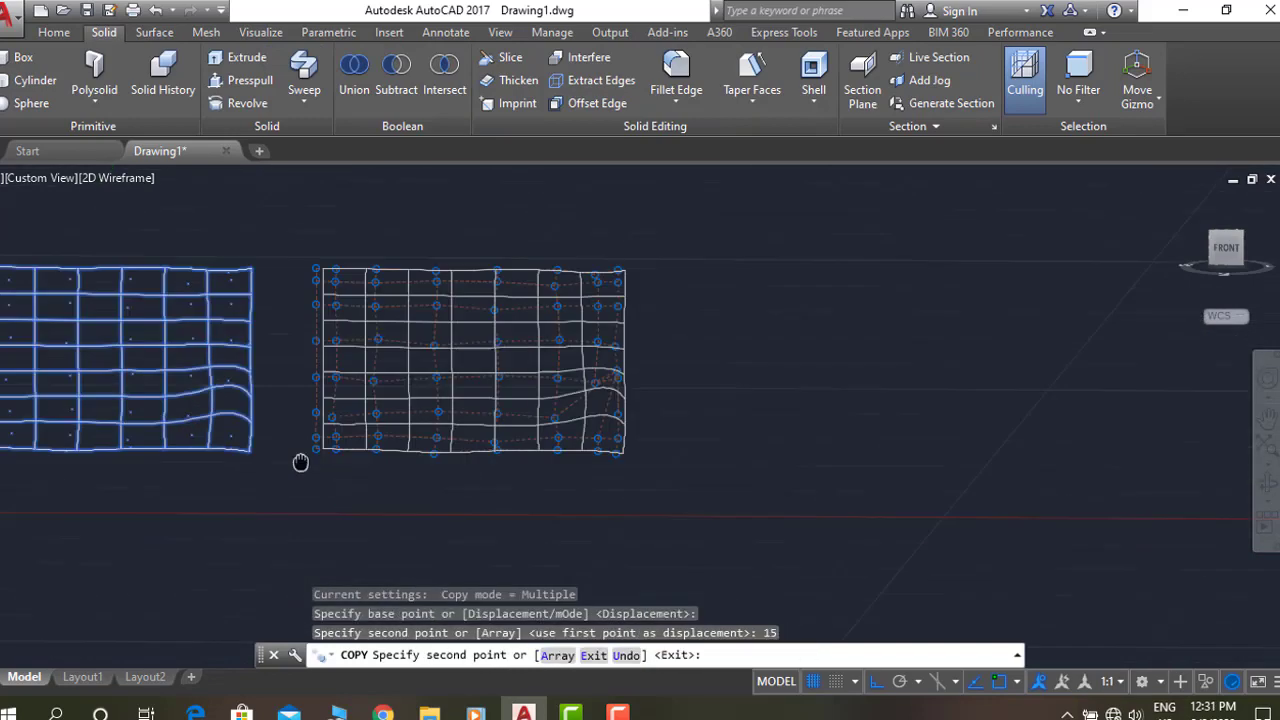
{"action": "type", "text": "15"}
{"action": "key", "text": "Return"}
{"action": "scroll", "coordinate": [600, 470], "scroll_direction": "down", "scroll_amount": 2}
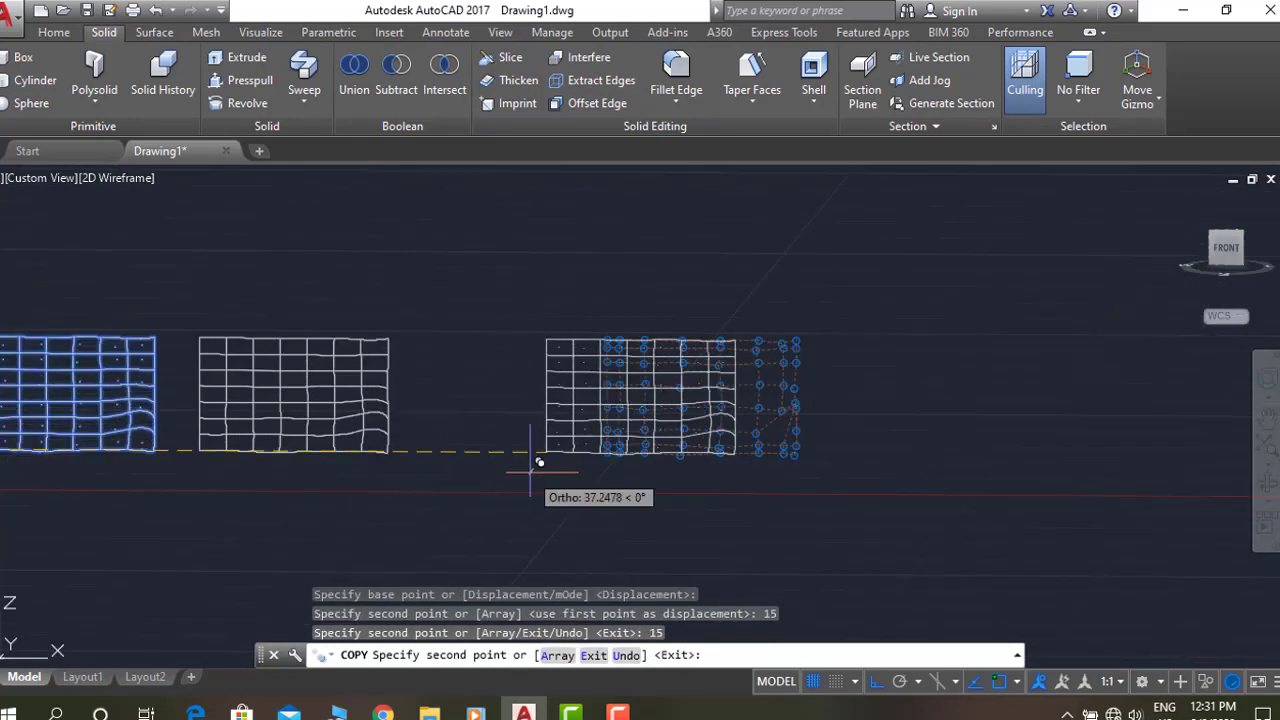
{"action": "key", "text": "Escape"}
{"action": "scroll", "coordinate": [532, 490], "scroll_direction": "down", "scroll_amount": 4}
{"action": "scroll", "coordinate": [532, 490], "scroll_direction": "up", "scroll_amount": 2}
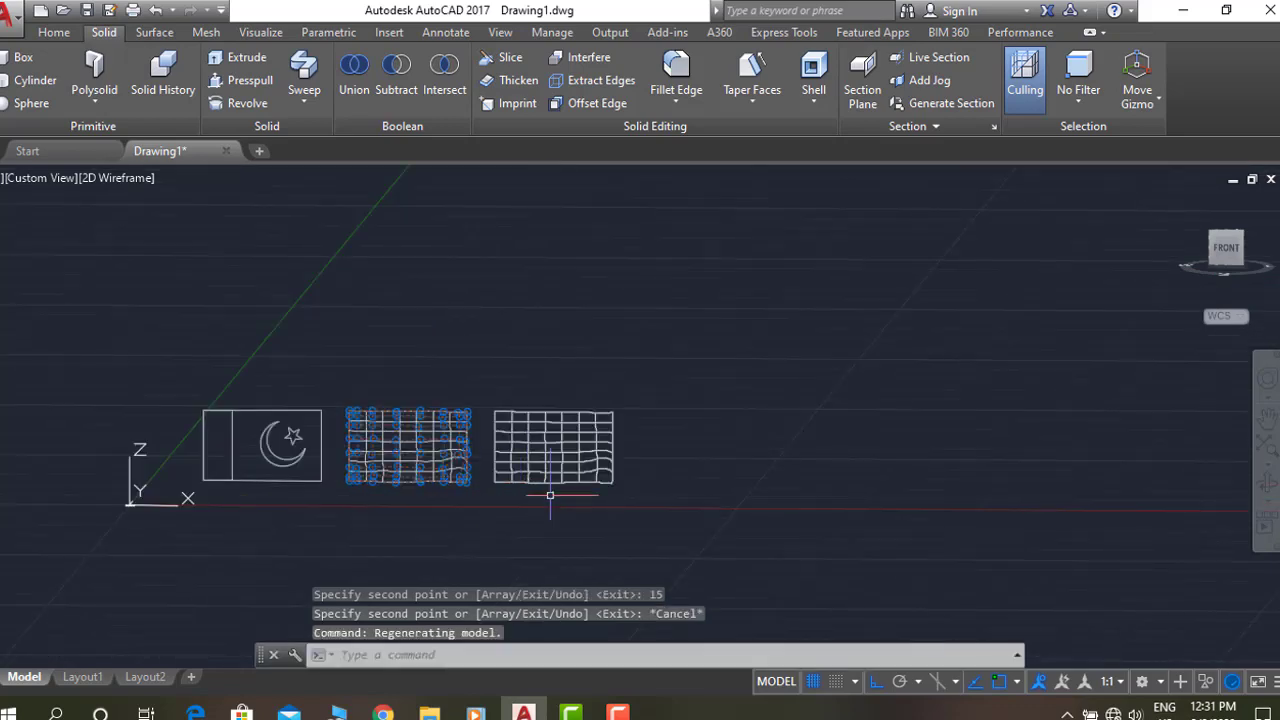
Move one grid surface 15 units to the right.
{"action": "type", "text": "m"}
{"action": "key", "text": "Return"}
{"action": "left_click", "coordinate": [560, 480]}
{"action": "key", "text": "Return"}
{"action": "left_click", "coordinate": [494, 482]}
{"action": "type", "text": "15"}
{"action": "key", "text": "Return"}
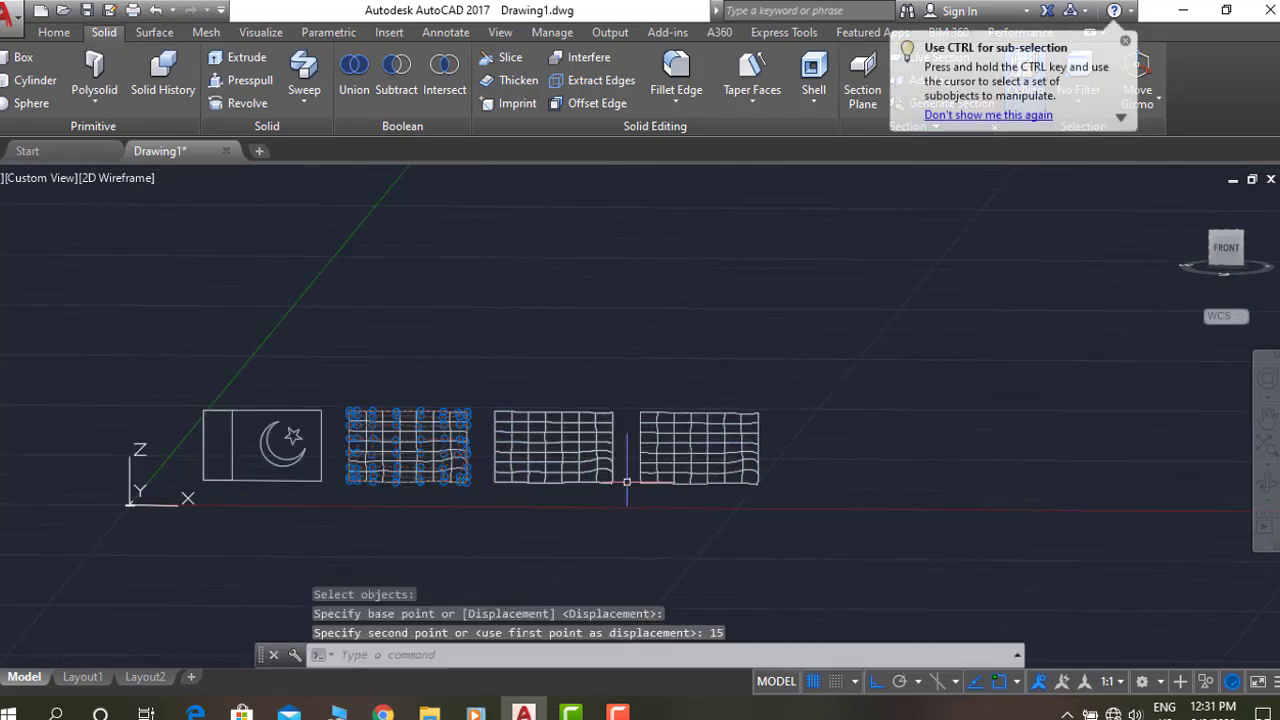
Move two grids together 30 units, then undo that move.
{"action": "key", "text": "Return"}
{"action": "left_click_drag", "start_coordinate": [543, 514], "coordinate": [510, 488]}
{"action": "key", "text": "Return"}
{"action": "left_click", "coordinate": [510, 488]}
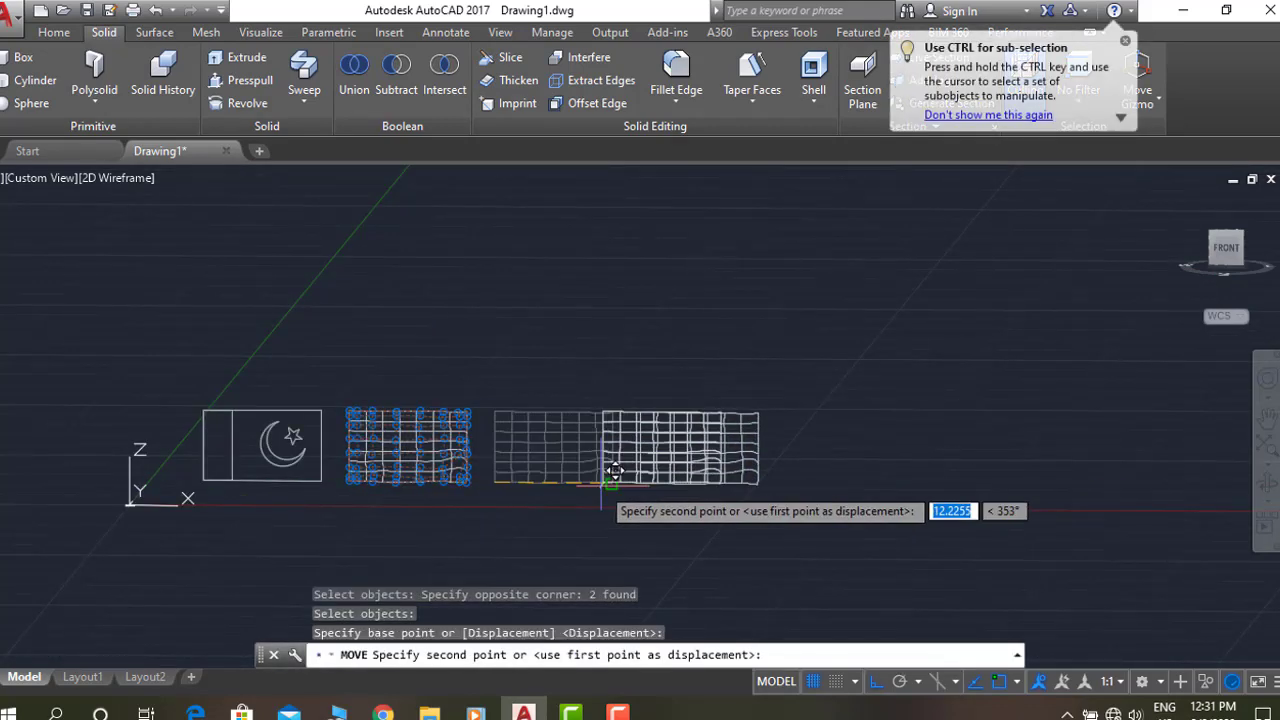
{"action": "type", "text": "30"}
{"action": "key", "text": "Return"}
{"action": "key", "text": "ctrl+z"}
{"action": "key", "text": "Escape"}
{"action": "mouse_move", "coordinate": [595, 500]}
{"action": "middle_mouse_down"}
{"action": "mouse_move", "coordinate": [673, 516]}
{"action": "mouse_move", "coordinate": [715, 546]}
{"action": "middle_mouse_up"}
{"action": "scroll", "coordinate": [715, 546], "scroll_direction": "up", "scroll_amount": 2}
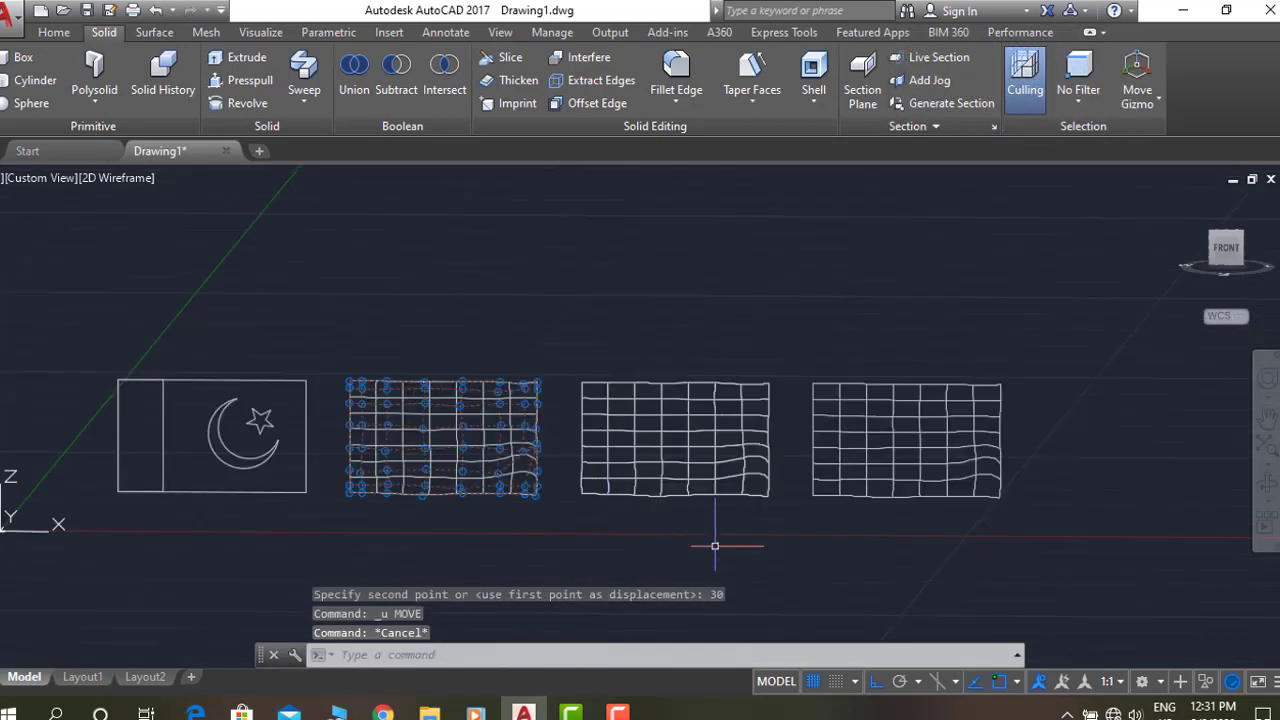
Copy the last grid surface 15 units right, then begin thickening the first surface.
{"action": "key", "text": "Return"}
{"action": "left_click", "coordinate": [826, 496]}
{"action": "key", "text": "Return"}
{"action": "left_click", "coordinate": [813, 497]}
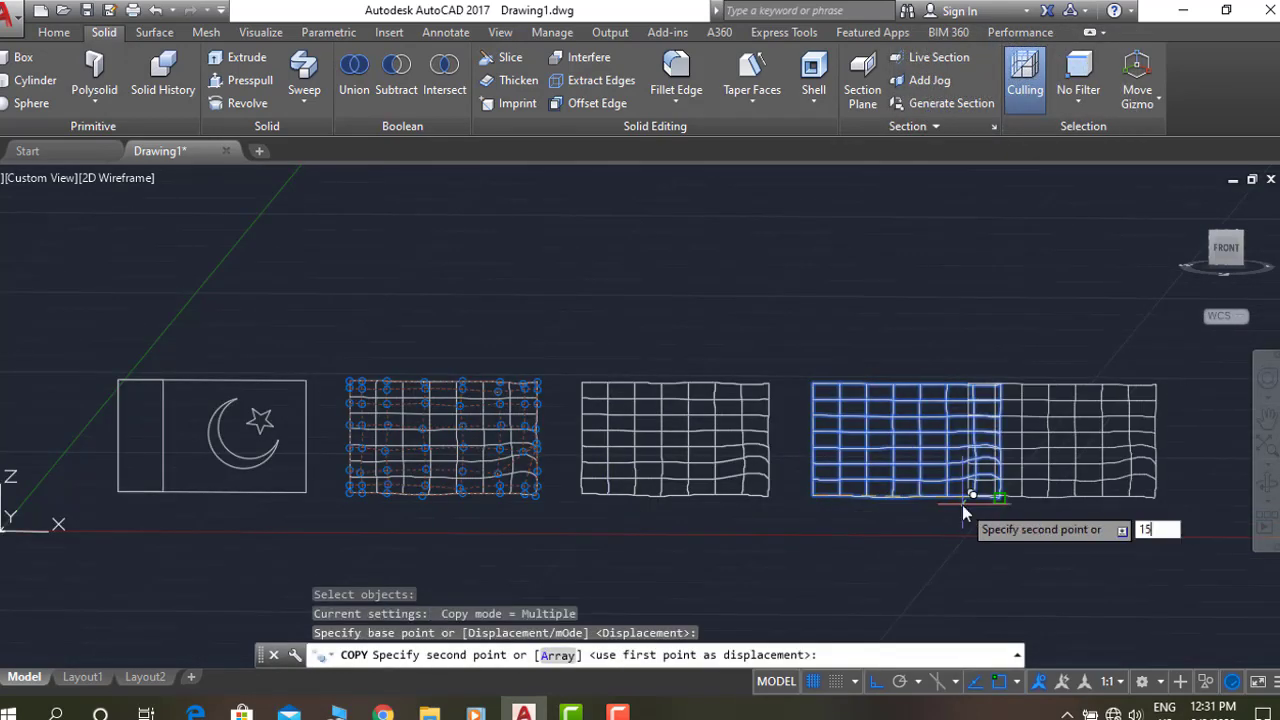
{"action": "type", "text": "15"}
{"action": "key", "text": "Return"}
{"action": "key", "text": "Escape"}
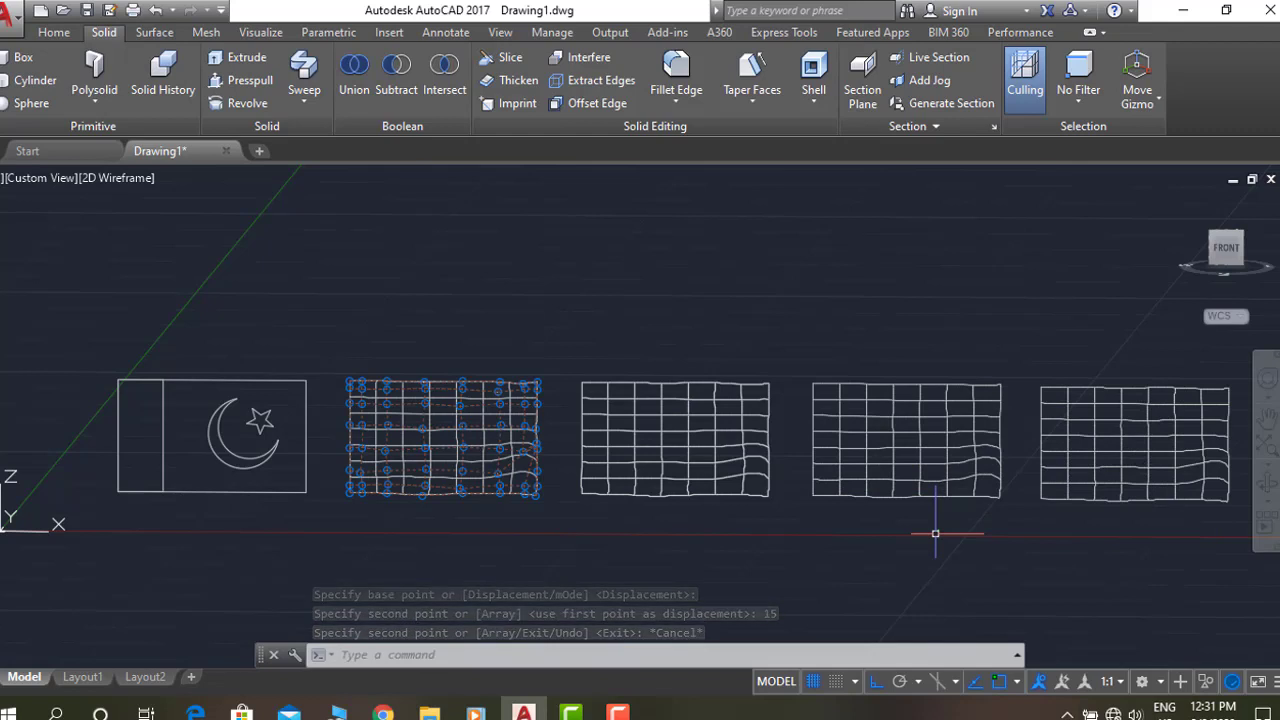
{"action": "left_click", "coordinate": [510, 80]}
Accept the default thickness for the first surface, then thicken the other three by 0.08.
{"action": "key", "text": "Return"}
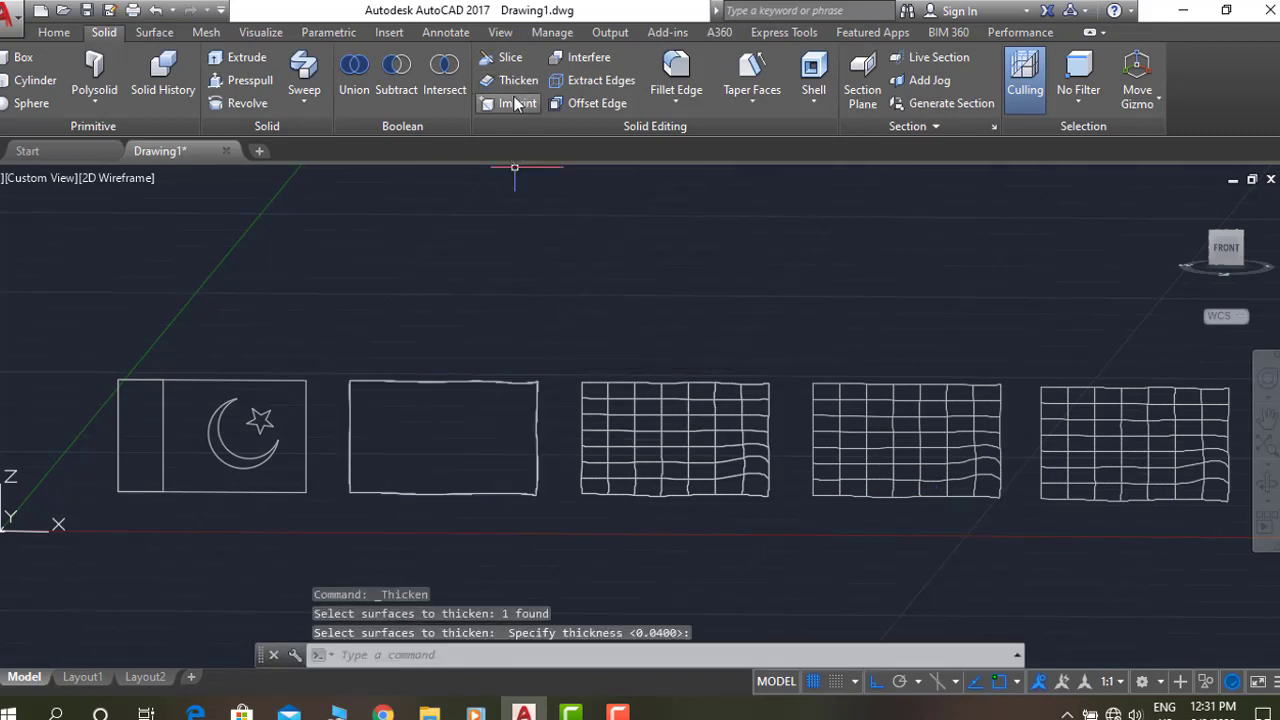
{"action": "key", "text": "Return"}
{"action": "left_click", "coordinate": [769, 386]}
{"action": "left_click", "coordinate": [1000, 392]}
{"action": "left_click", "coordinate": [1041, 400]}
{"action": "key", "text": "Return"}
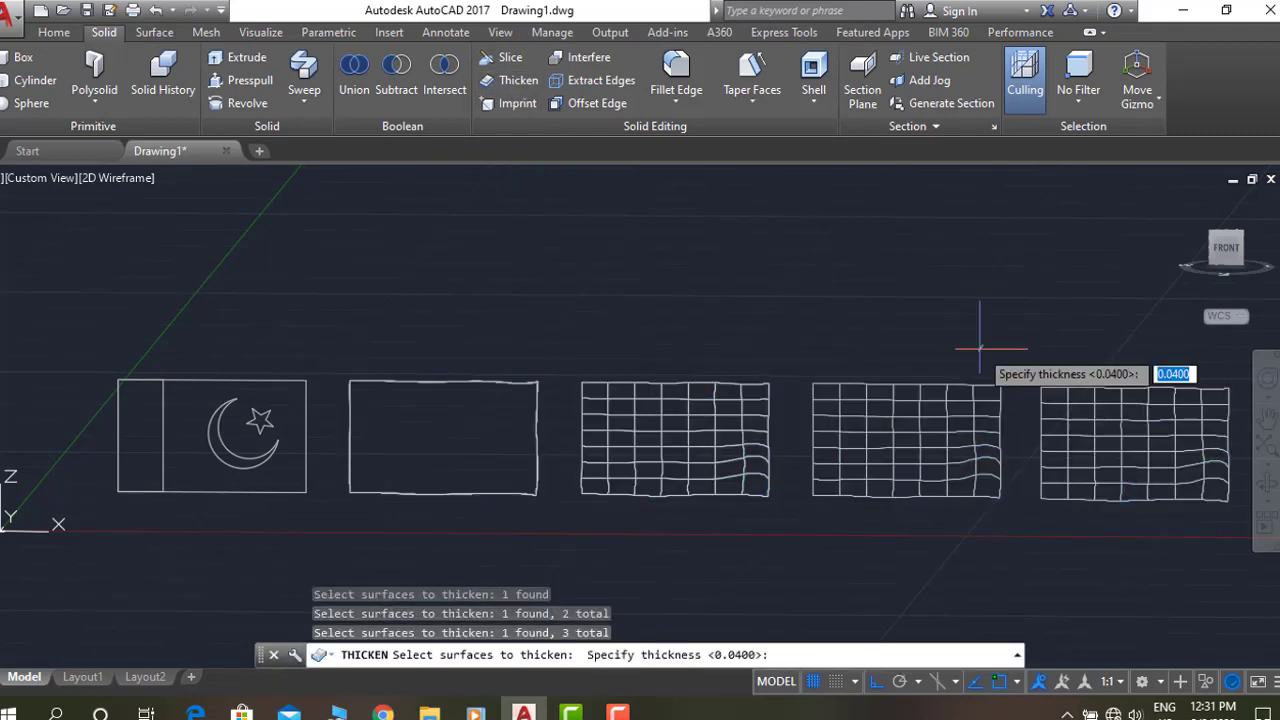
{"action": "key", "text": "Return"}
Erase the leftover grid surface, orbit around the row of flags, and return to front view.
{"action": "middle_click_drag", "start_coordinate": [640, 440], "coordinate": [700, 430], "text": "shift"}
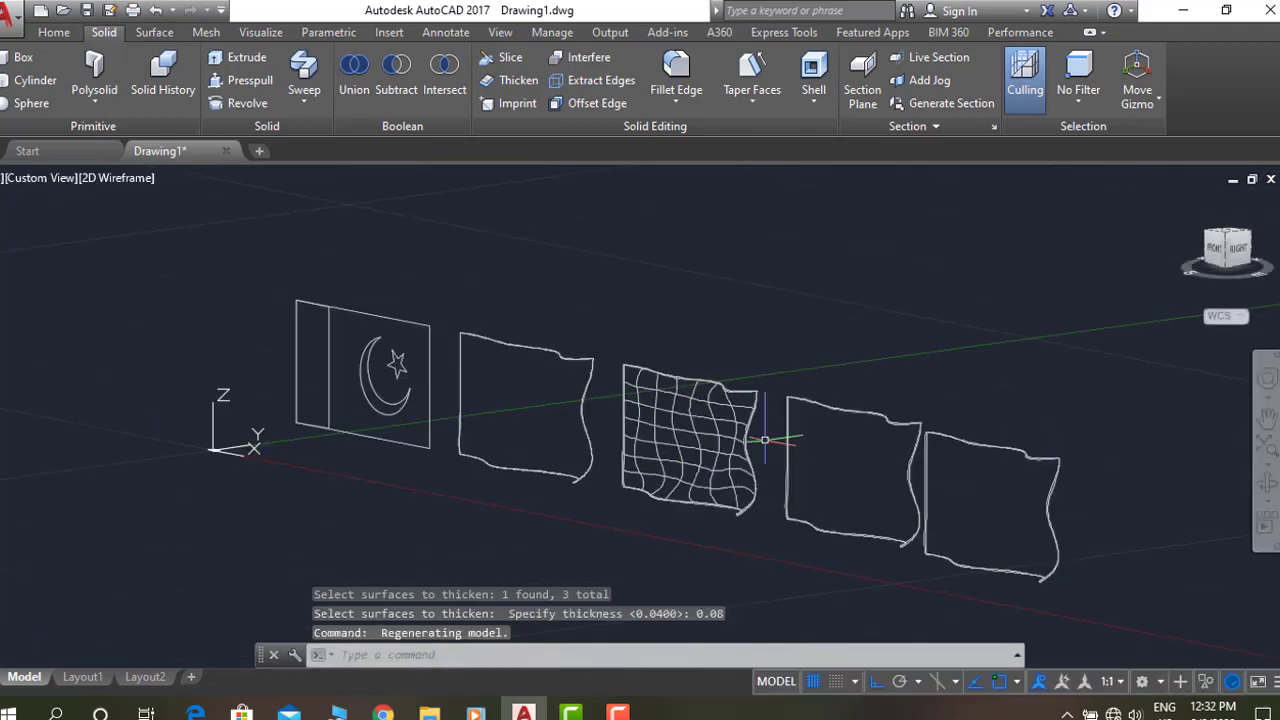
{"action": "scroll", "coordinate": [709, 434], "scroll_direction": "up", "scroll_amount": 5}
{"action": "left_click", "coordinate": [730, 421]}
{"action": "type", "text": "E"}
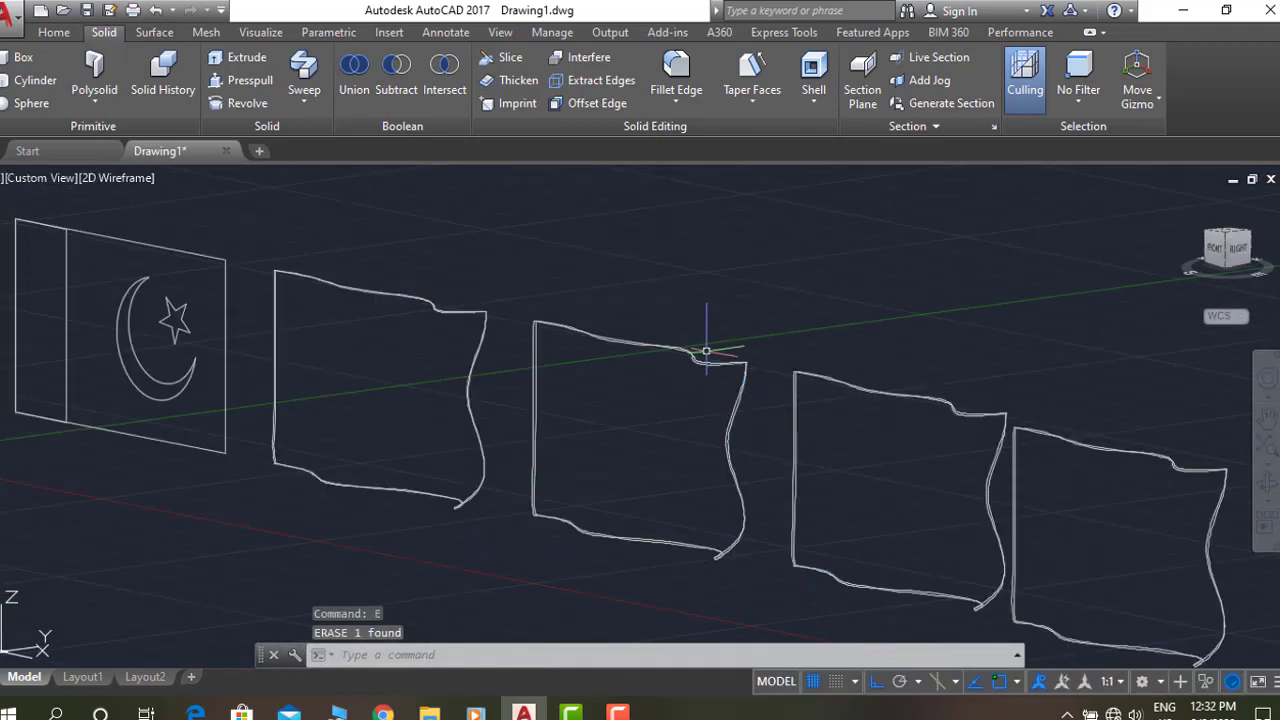
{"action": "mouse_move", "coordinate": [706, 351]}
{"action": "middle_mouse_down", "text": "shift"}
{"action": "mouse_move", "coordinate": [516, 378]}
{"action": "mouse_move", "coordinate": [640, 386]}
{"action": "middle_mouse_up", "text": "shift"}
{"action": "key", "text": "Escape"}
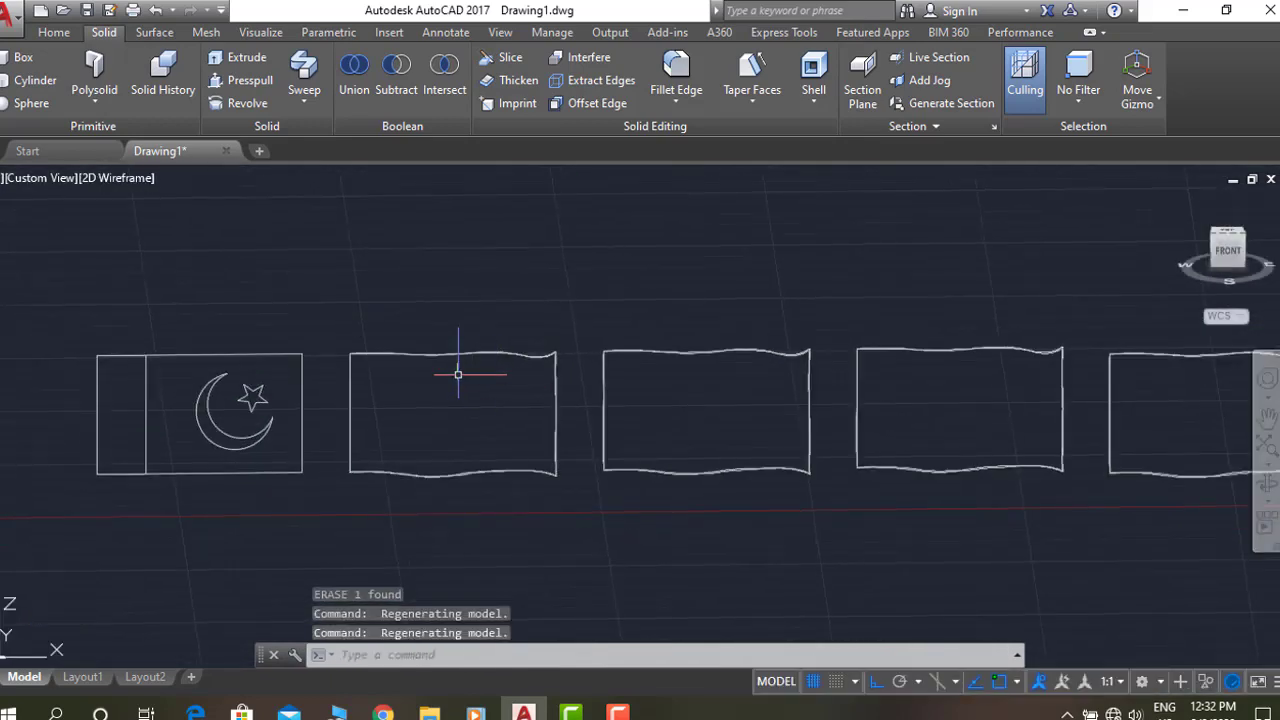
Move the crescent 30 units along X onto the third wavy flag.
{"action": "type", "text": "m"}
{"action": "key", "text": "Return"}
{"action": "left_click", "coordinate": [232, 447]}
{"action": "key", "text": "Return"}
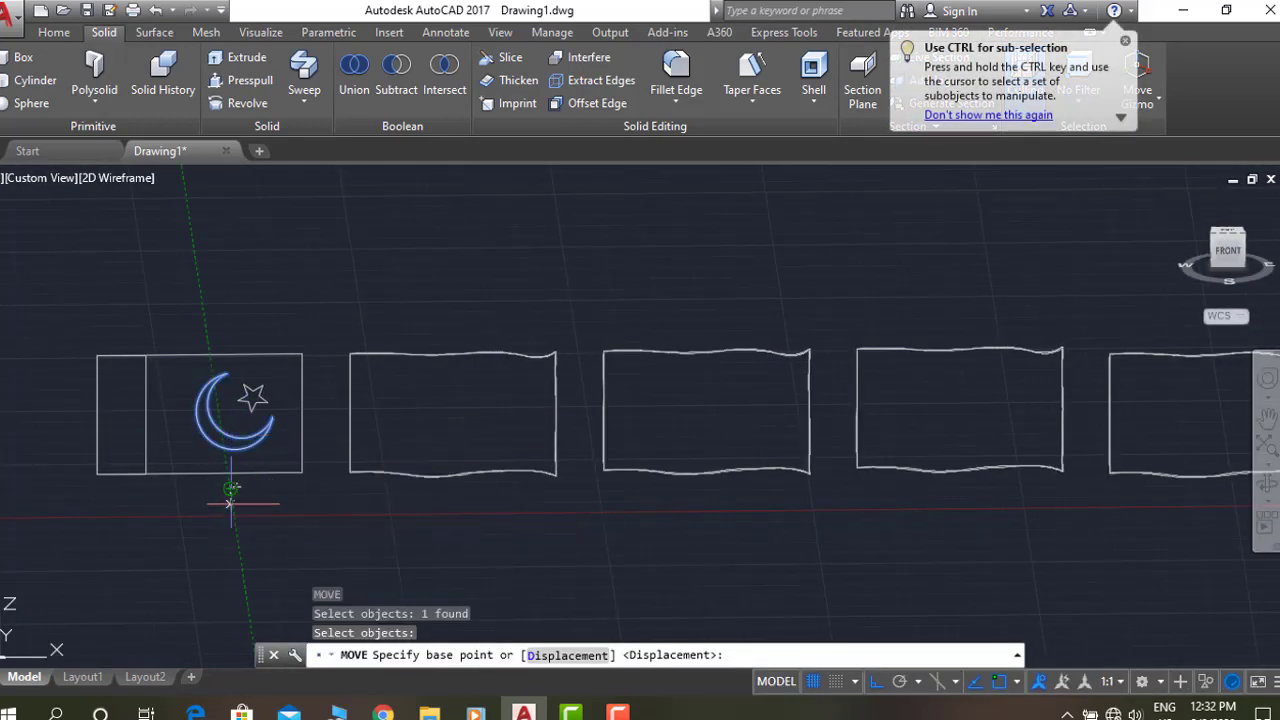
{"action": "middle_click_drag", "start_coordinate": [231, 489], "coordinate": [314, 480], "text": "shift"}
{"action": "left_click", "coordinate": [316, 487]}
{"action": "key", "text": "Return"}
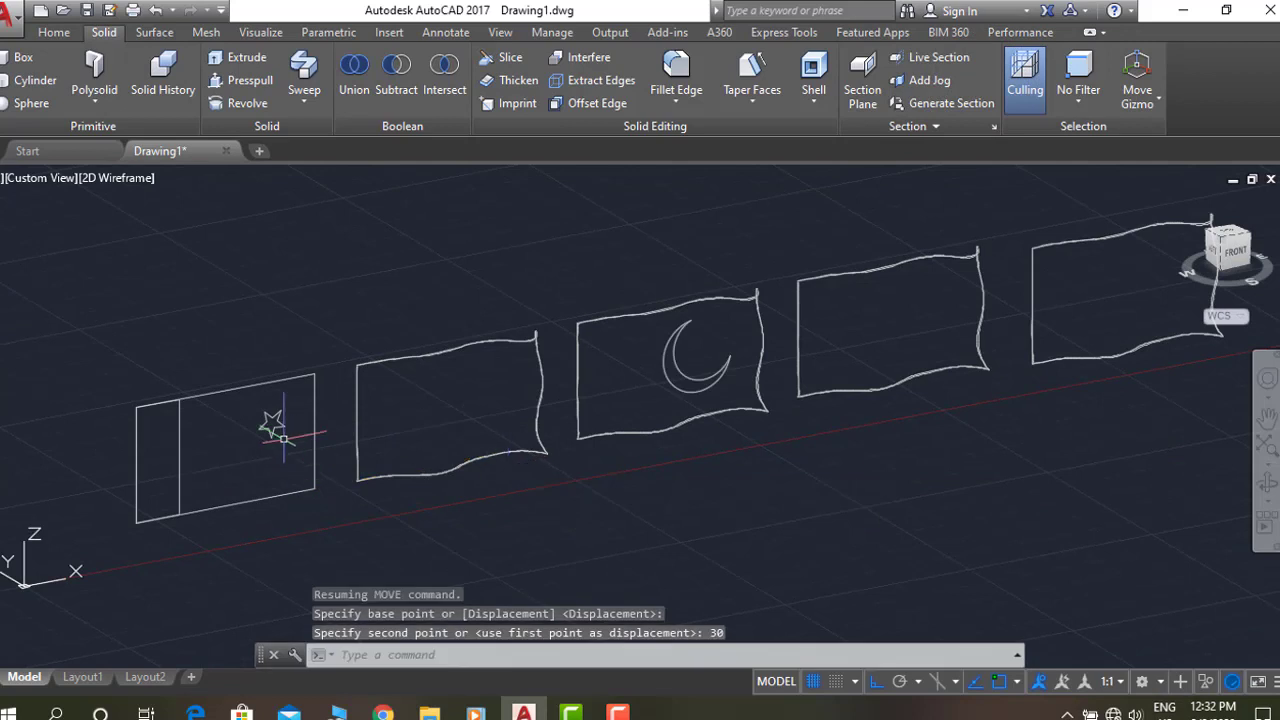
Move the star 45 units onto the fourth wavy flag.
{"action": "key", "text": "Return"}
{"action": "left_click", "coordinate": [270, 423]}
{"action": "key", "text": "Return"}
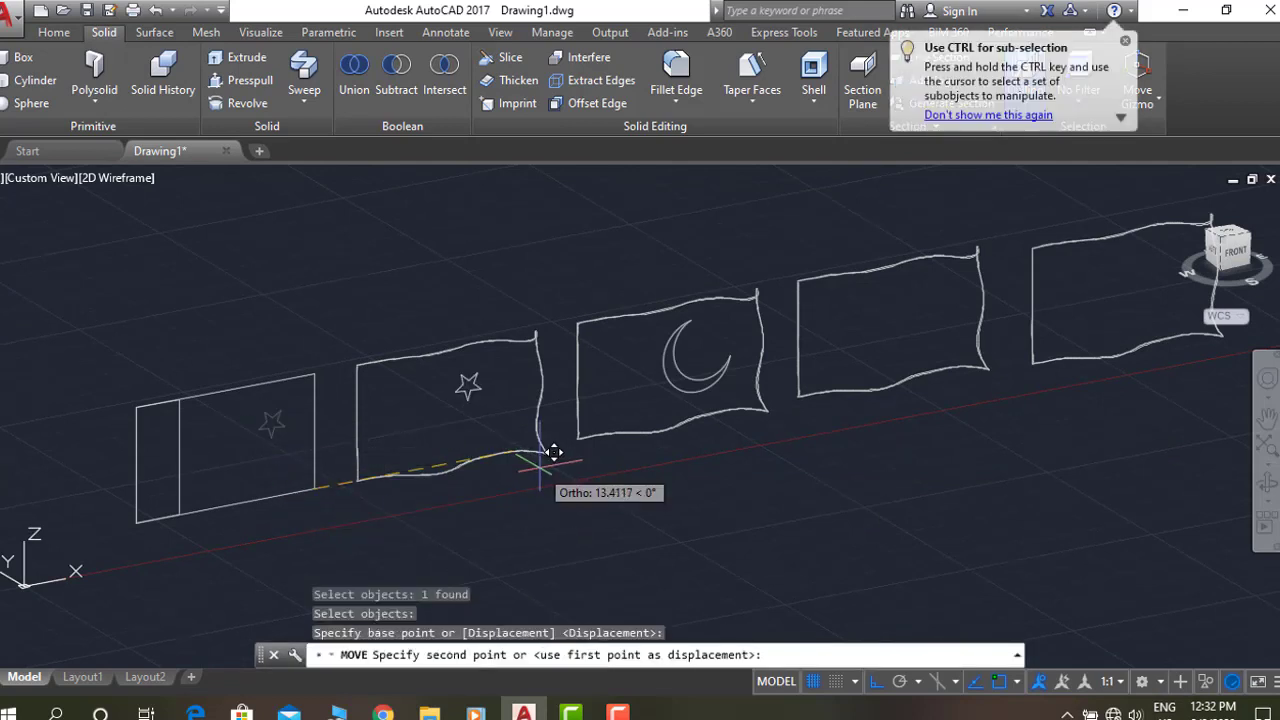
{"action": "type", "text": "45"}
{"action": "key", "text": "Return"}
{"action": "type", "text": "M"}
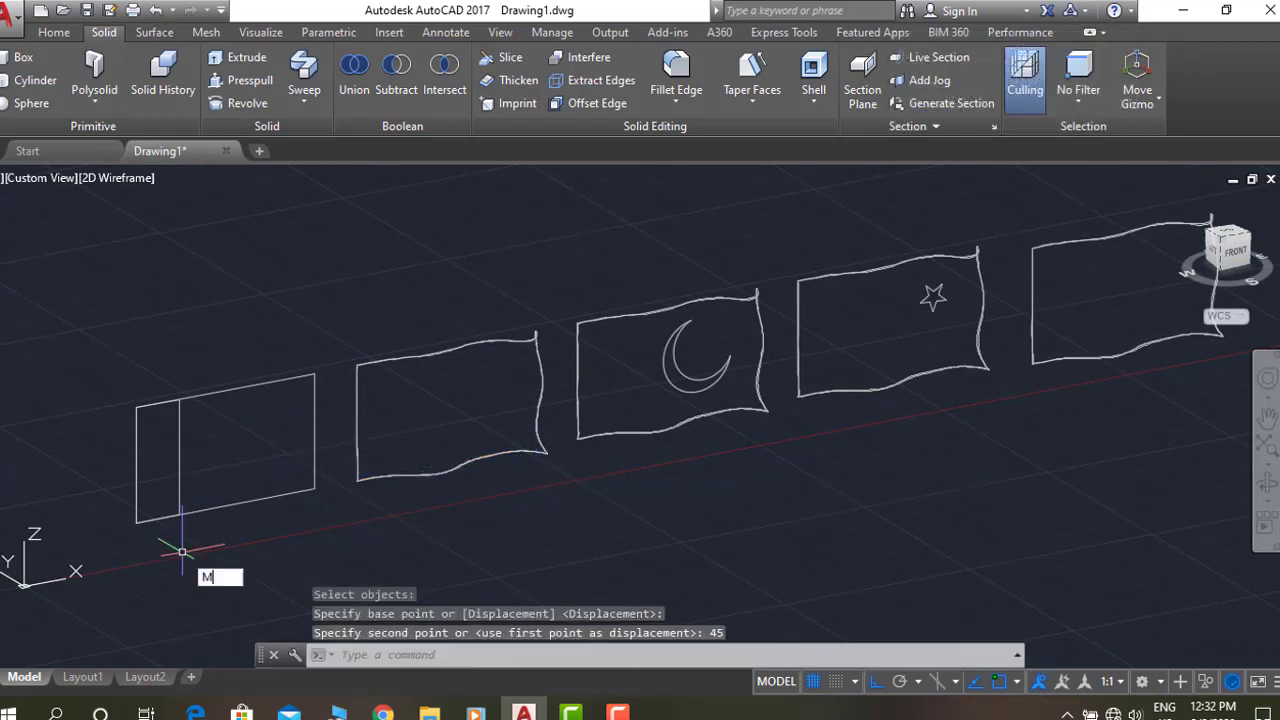
Move the hoist rectangle 60 units onto the fifth wavy flag.
{"action": "key", "text": "Return"}
{"action": "left_click", "coordinate": [312, 488]}
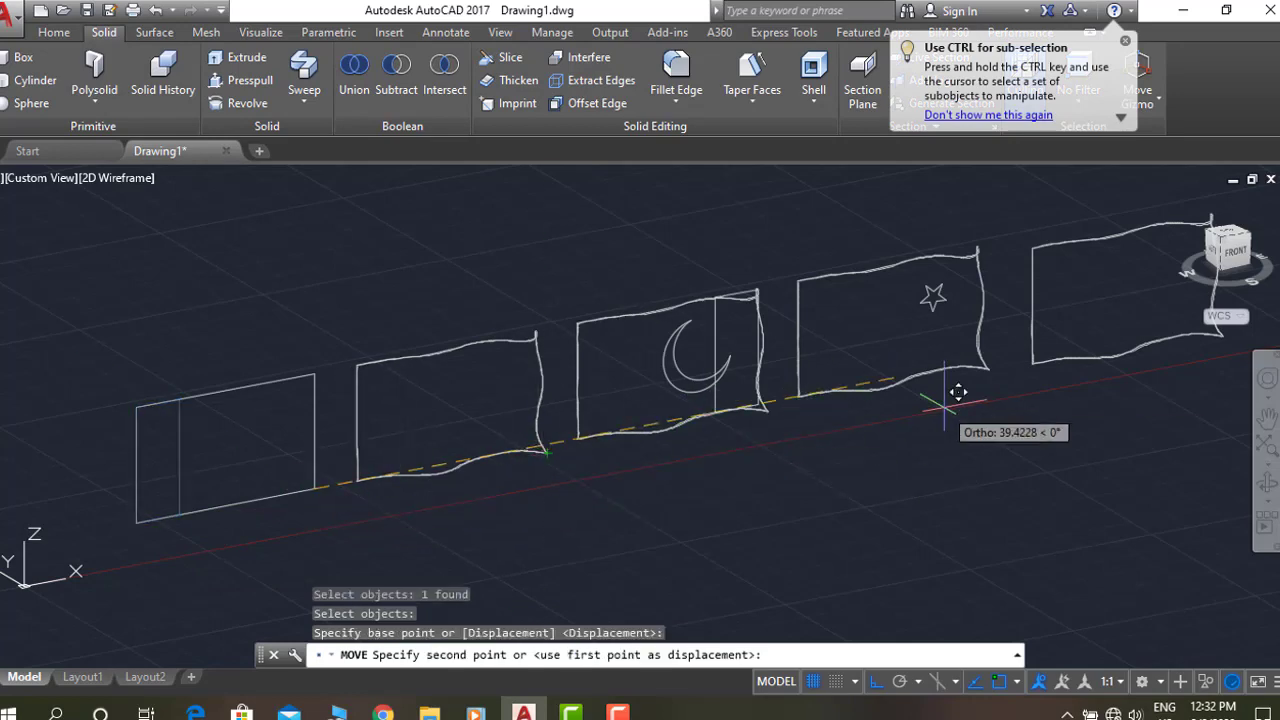
{"action": "type", "text": "0"}
{"action": "key", "text": "Return"}
{"action": "middle_click_drag", "start_coordinate": [958, 392], "coordinate": [908, 351], "text": "shift"}
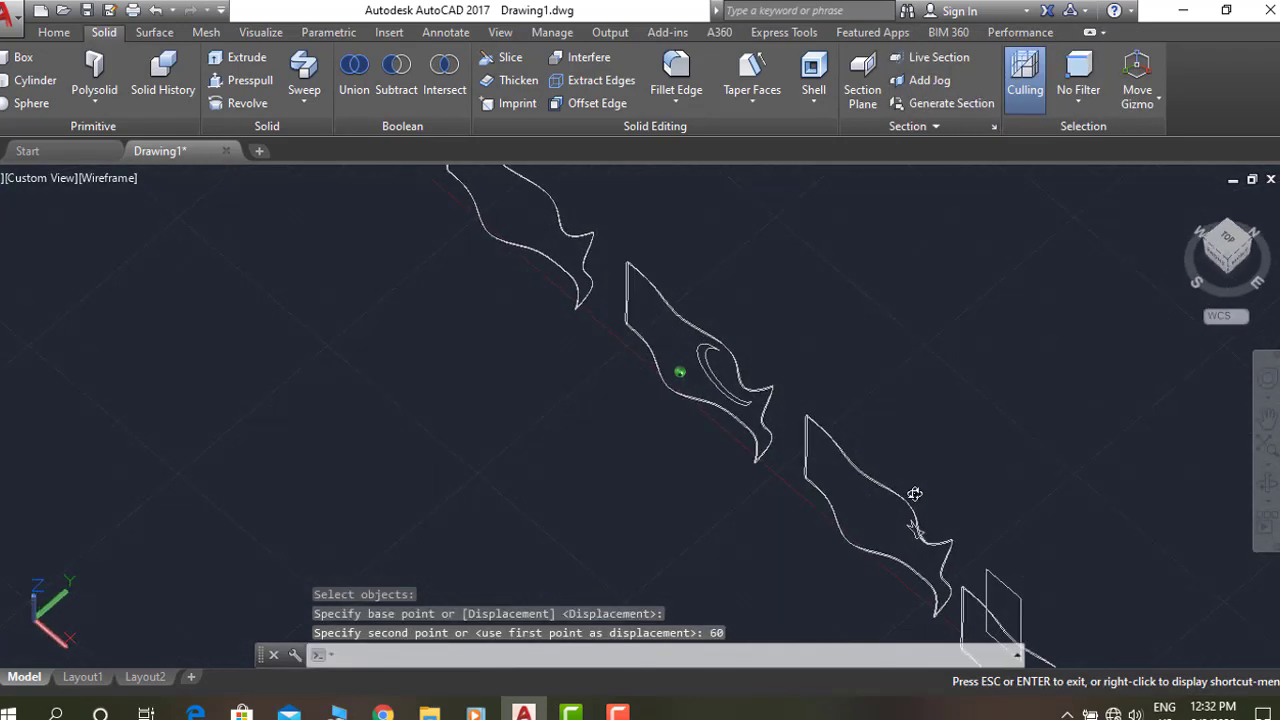
Extrude the hoist rectangle into a box through its flag with EXT.
{"action": "type", "text": "EXT"}
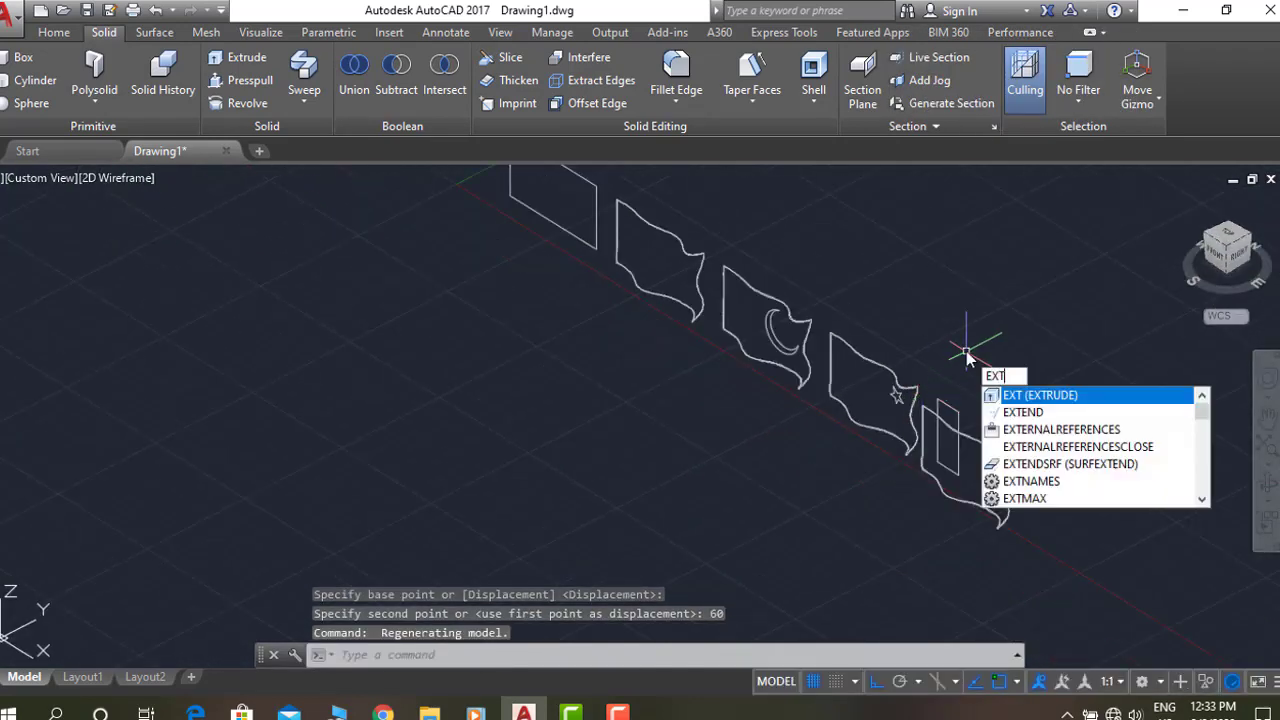
{"action": "key", "text": "Return"}
{"action": "left_click", "coordinate": [958, 430]}
{"action": "key", "text": "Return"}
{"action": "mouse_move", "coordinate": [798, 440]}
{"action": "middle_mouse_down", "text": "shift"}
{"action": "mouse_move", "coordinate": [806, 341]}
{"action": "mouse_move", "coordinate": [771, 369]}
{"action": "mouse_move", "coordinate": [913, 364]}
{"action": "middle_mouse_up", "text": "shift"}
Extrude the crescent and star outlines through their flags.
{"action": "key", "text": "Return"}
{"action": "left_click", "coordinate": [900, 264]}
{"action": "left_click", "coordinate": [812, 495]}
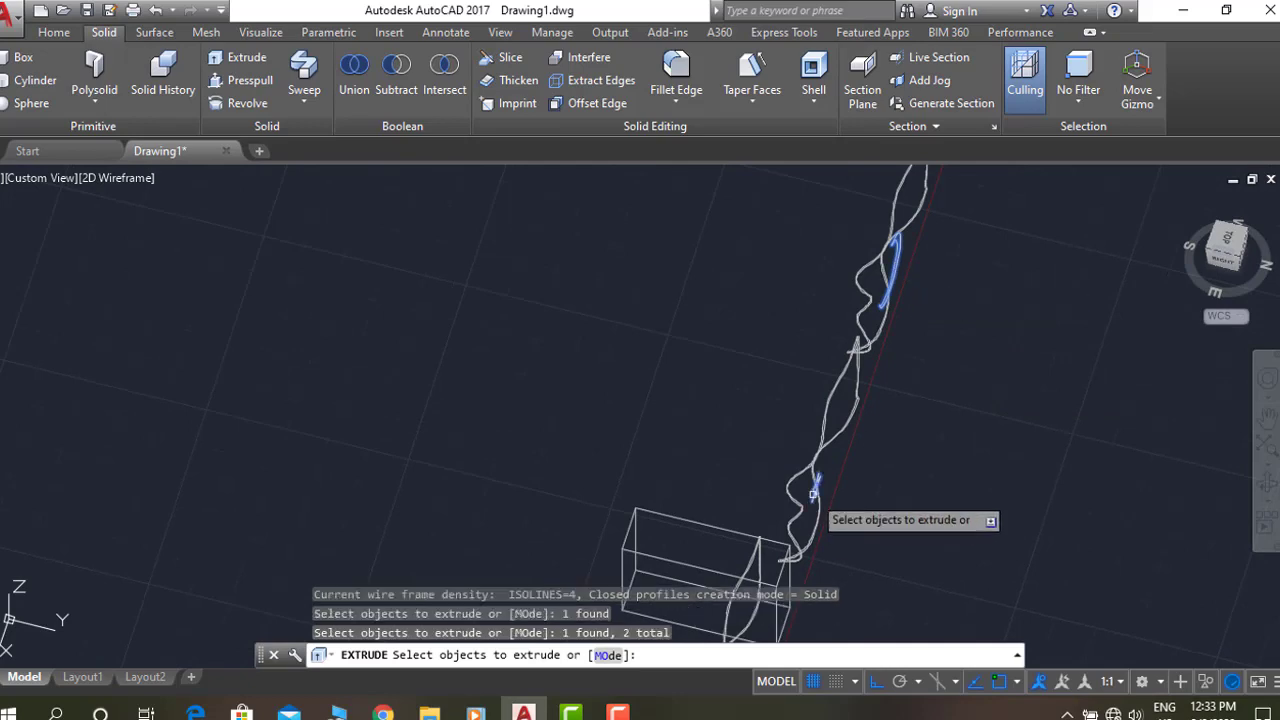
{"action": "key", "text": "Return"}
{"action": "mouse_move", "coordinate": [726, 455]}
{"action": "middle_mouse_down", "text": "shift"}
{"action": "mouse_move", "coordinate": [1118, 418]}
{"action": "mouse_move", "coordinate": [700, 400]}
{"action": "middle_mouse_up", "text": "shift"}
{"action": "left_click", "coordinate": [444, 70]}
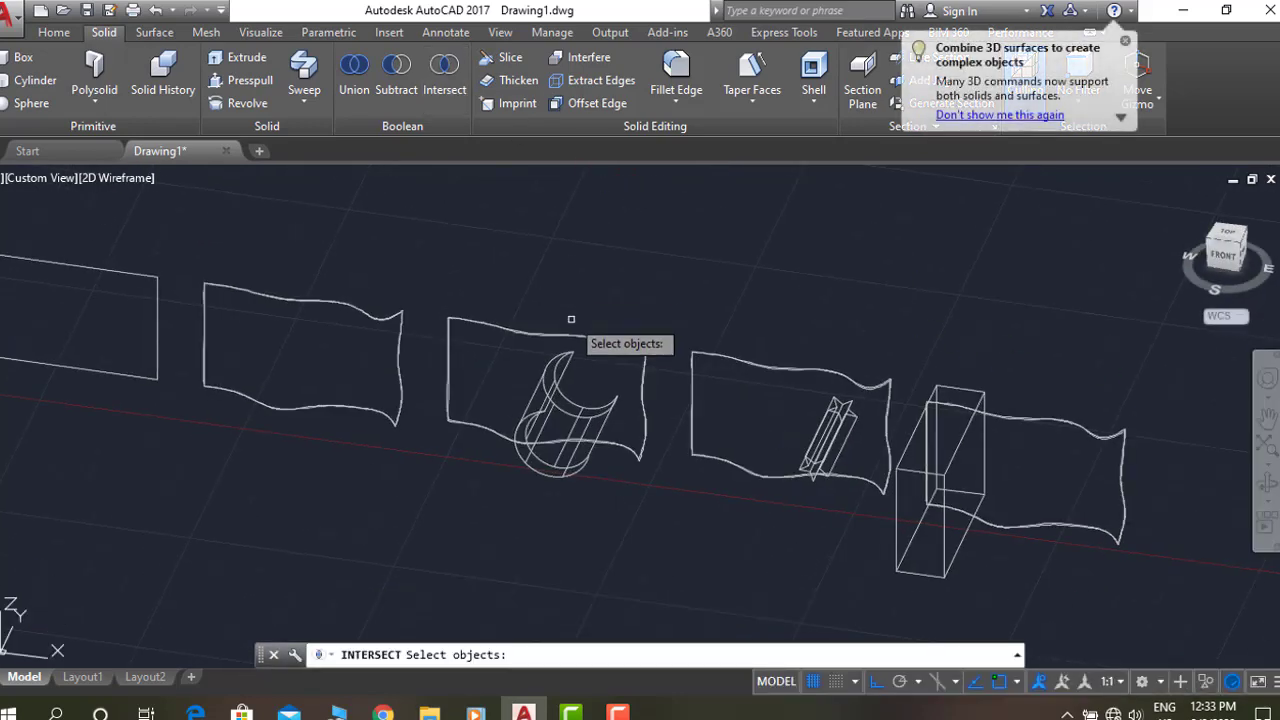
Intersect the crescent solid with its flag, then undo the intersection.
{"action": "key", "text": "Return"}
{"action": "middle_click_drag", "start_coordinate": [586, 286], "coordinate": [680, 266], "text": "shift"}
{"action": "key", "text": "ctrl+z"}
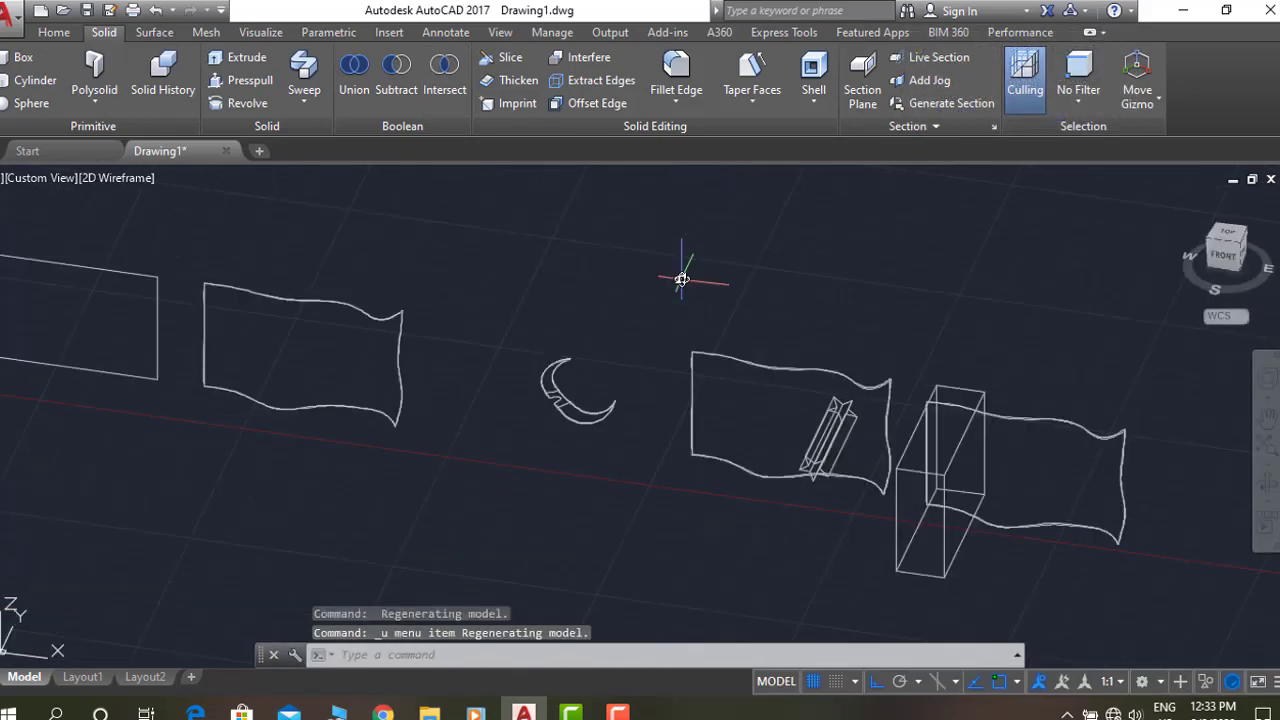
{"action": "key", "text": "ctrl+z"}
Move one profile to a new position on its flag, then restart EXTRUDE.
{"action": "type", "text": "m"}
{"action": "key", "text": "Return"}
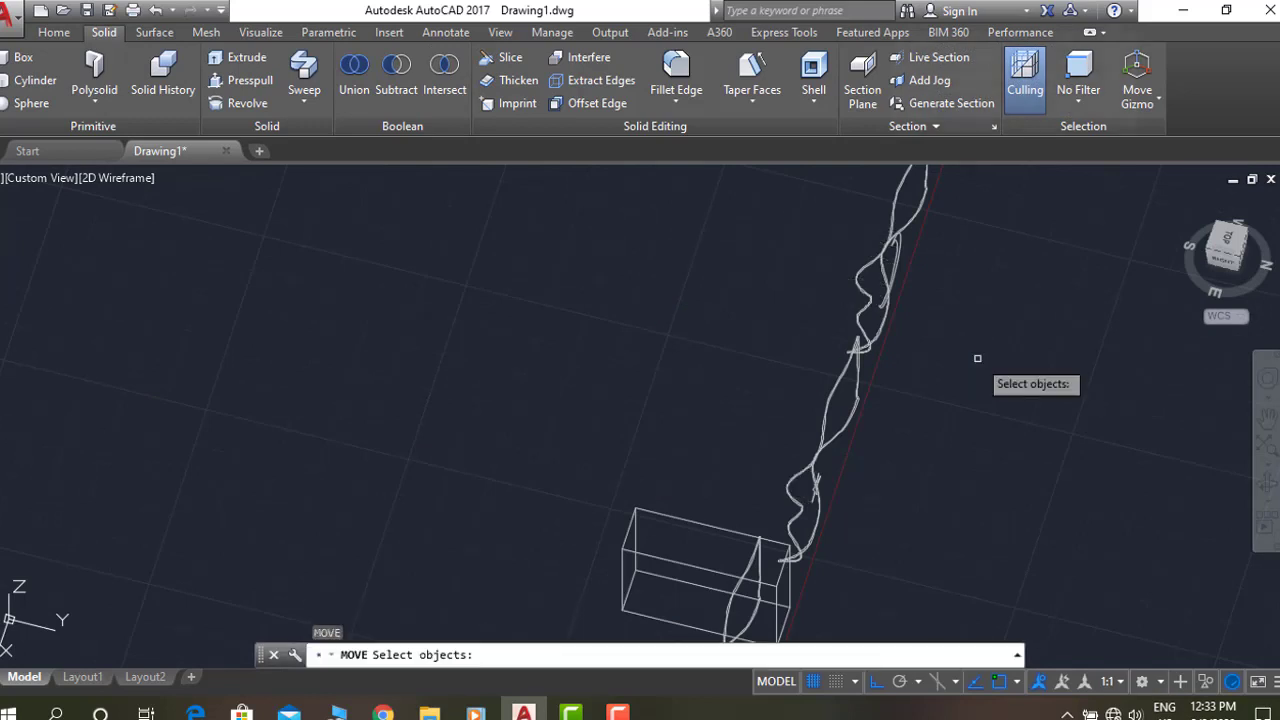
{"action": "left_click", "coordinate": [893, 268]}
{"action": "key", "text": "Return"}
{"action": "left_click", "coordinate": [962, 298]}
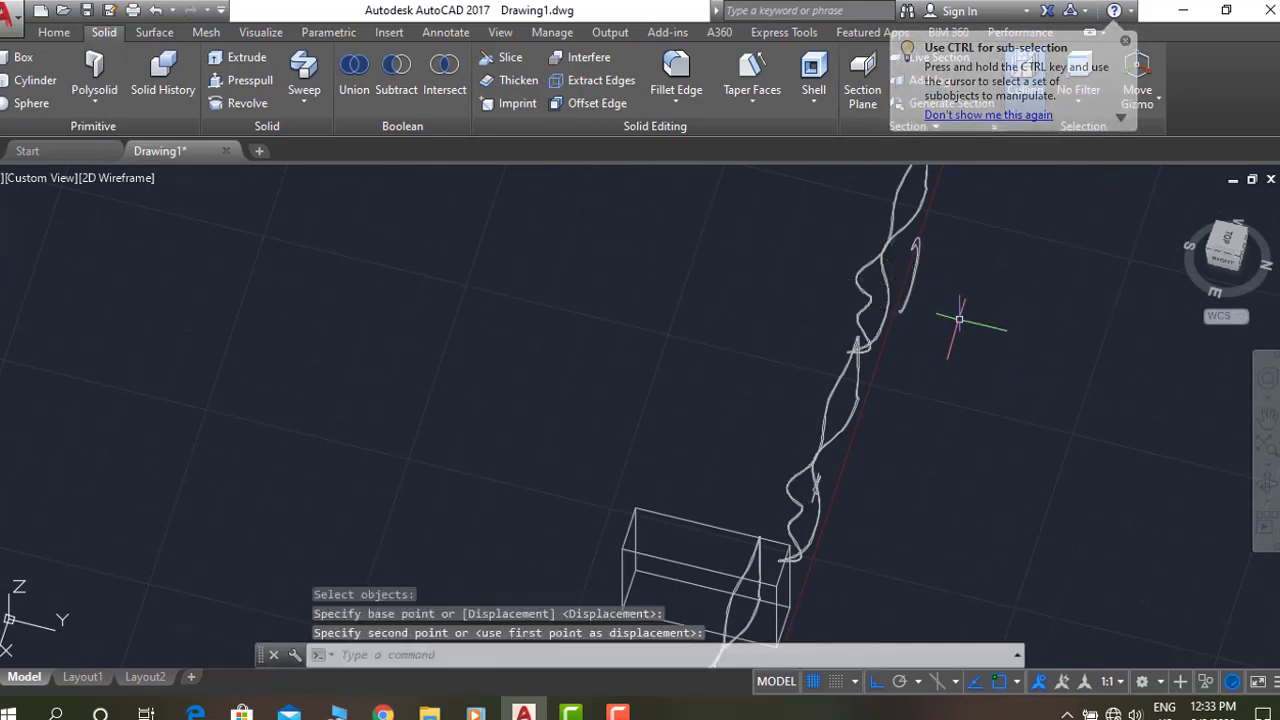
{"action": "type", "text": "ex"}
{"action": "key", "text": "Escape"}
{"action": "type", "text": "ext"}
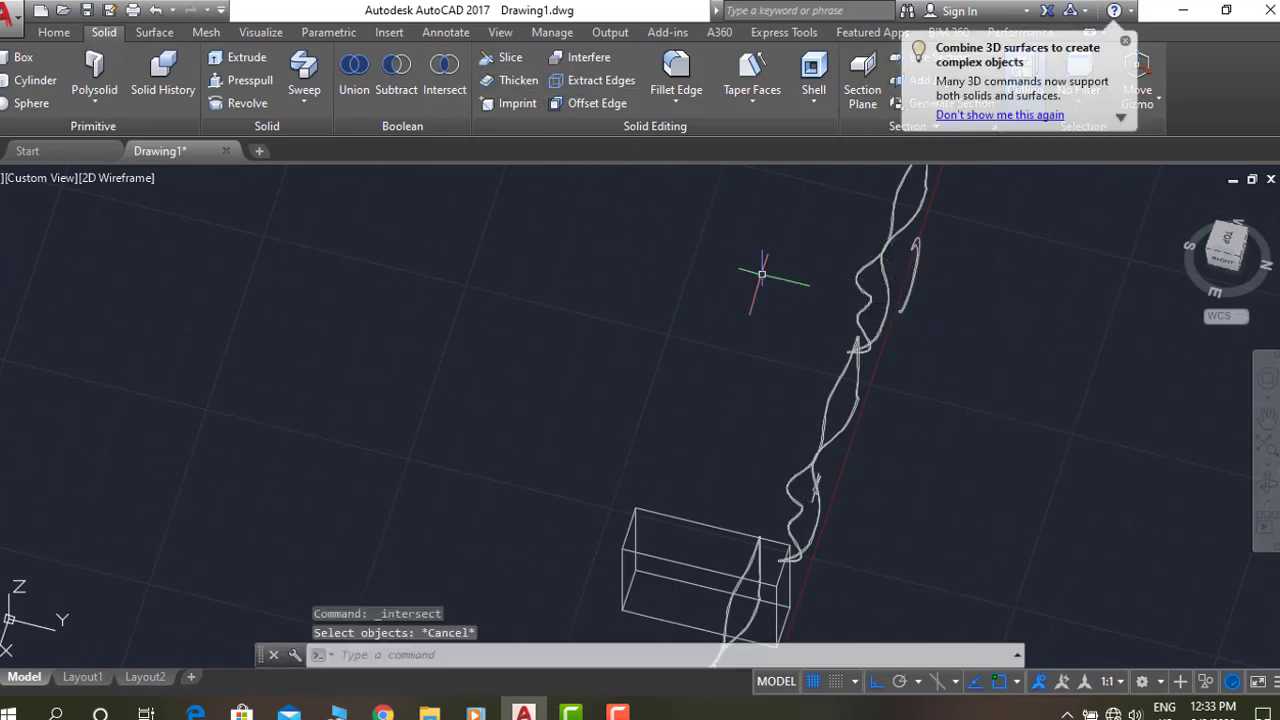
{"action": "key", "text": "Return"}
{"action": "key", "text": "Return"}
{"action": "key", "text": "Return"}
Extrude the drawn profiles into solids through the flags.
{"action": "left_click", "coordinate": [444, 75]}
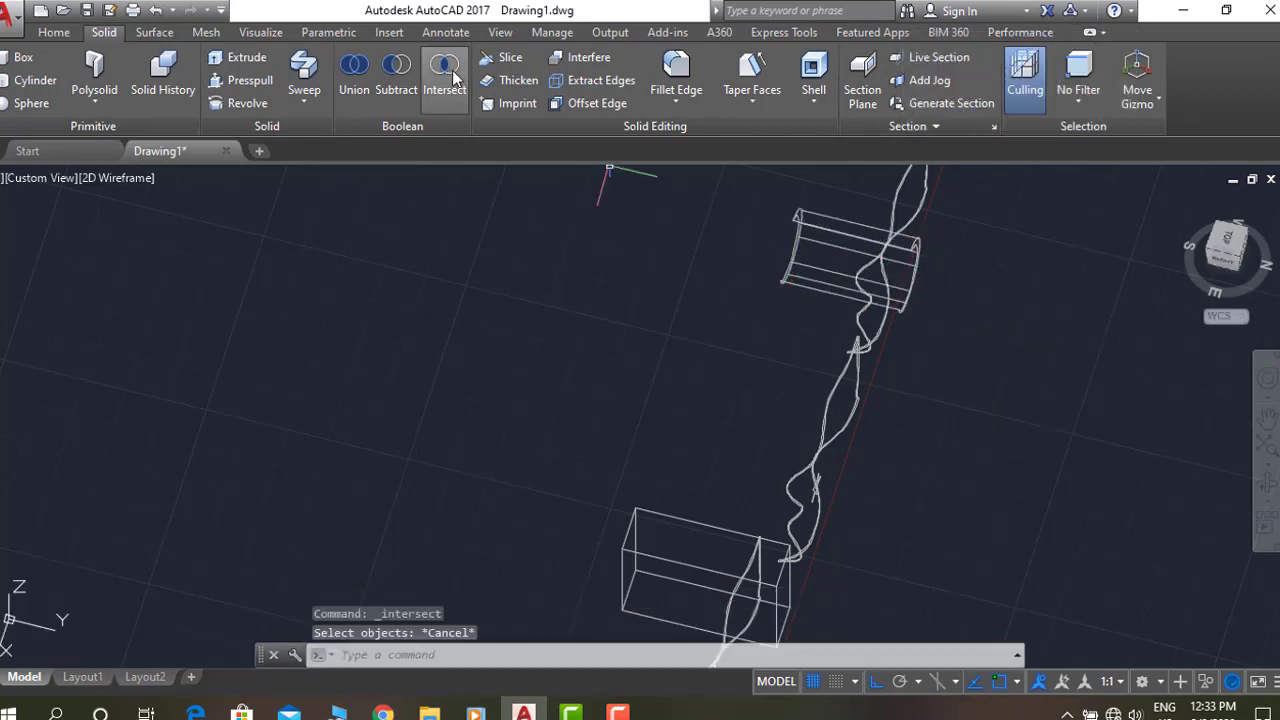
{"action": "key", "text": "Escape"}
{"action": "type", "text": "EXT"}
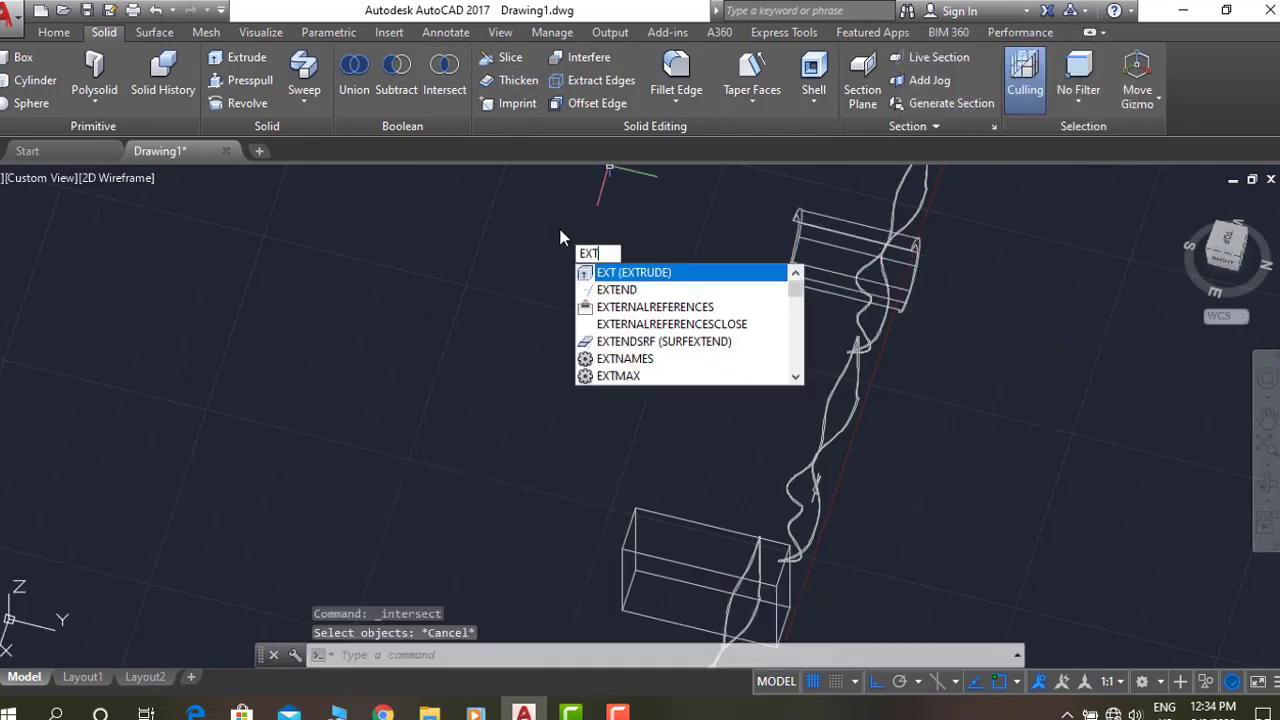
{"action": "key", "text": "Return"}
{"action": "left_click", "coordinate": [815, 490]}
{"action": "key", "text": "Return"}
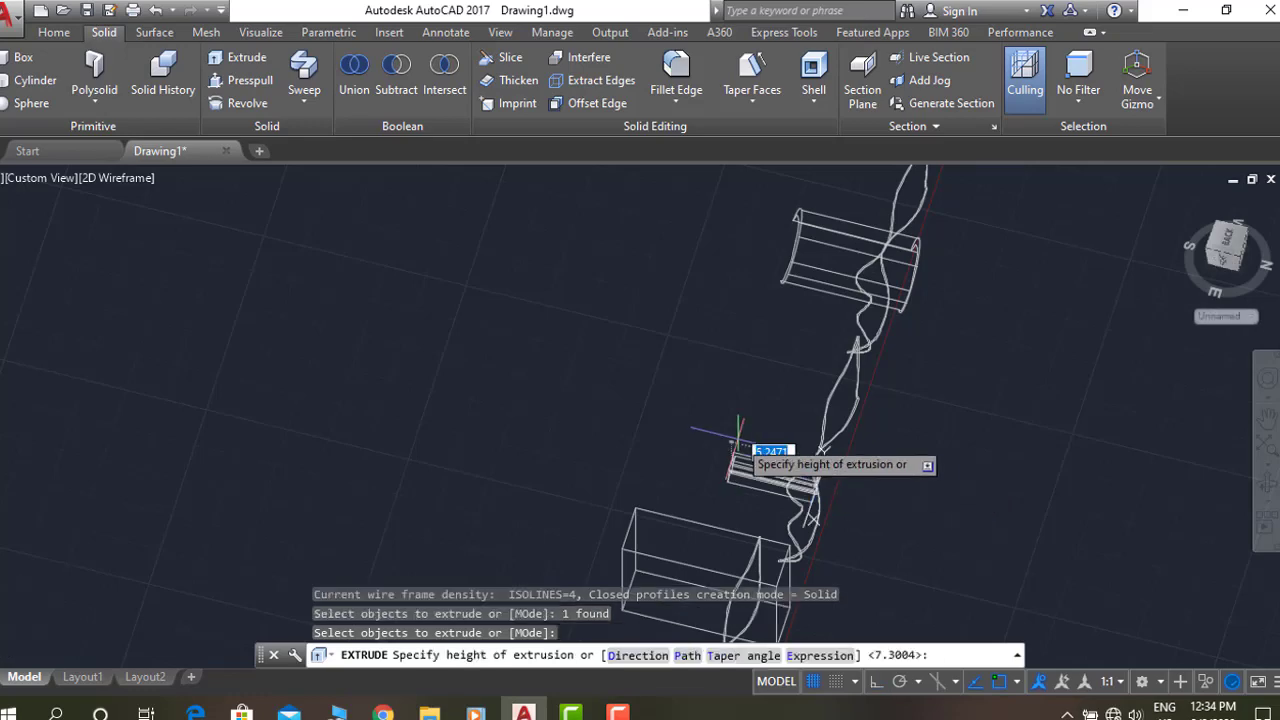
Intersect a flag copy with the cylinder to cut out the wavy crescent.
{"action": "left_click", "coordinate": [430, 88]}
{"action": "left_click", "coordinate": [586, 400]}
{"action": "left_click", "coordinate": [580, 470]}
{"action": "key", "text": "Return"}
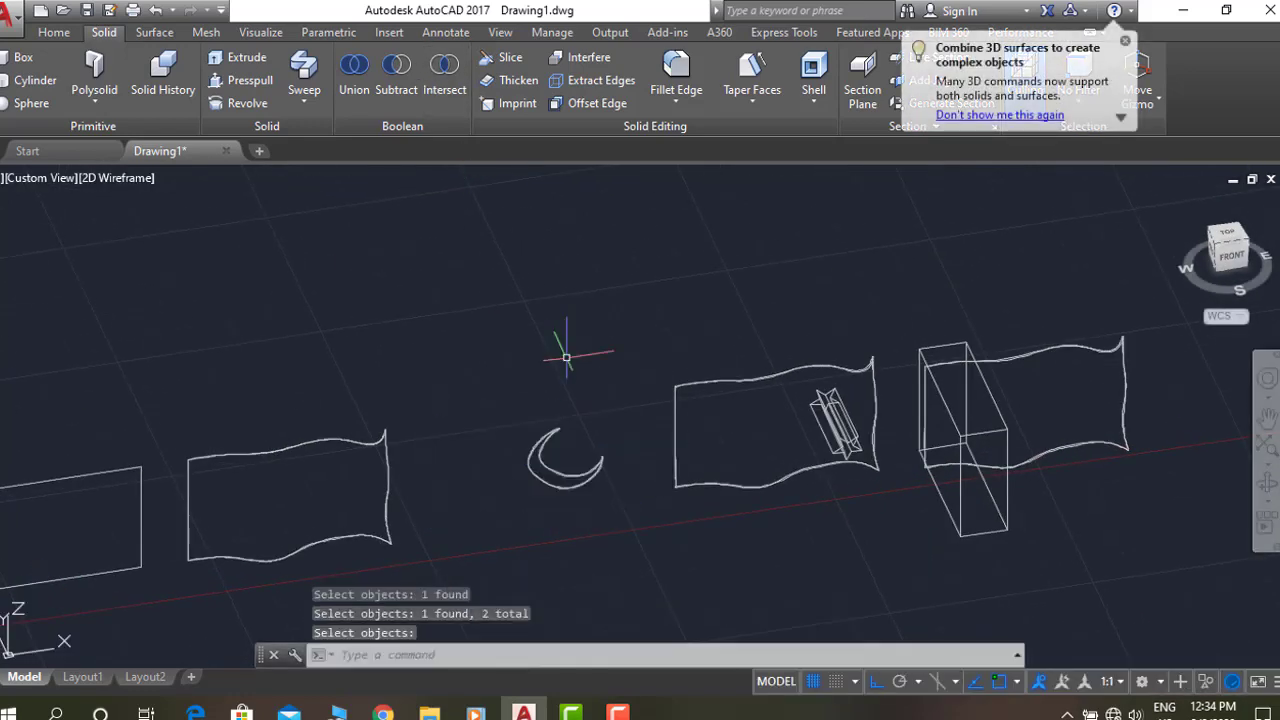
Intersect the star prism and the tall box with their flags, leaving the wavy star and strip.
{"action": "left_click", "coordinate": [457, 72]}
{"action": "left_click", "coordinate": [840, 428]}
{"action": "key", "text": "Return"}
{"action": "key", "text": "Return"}
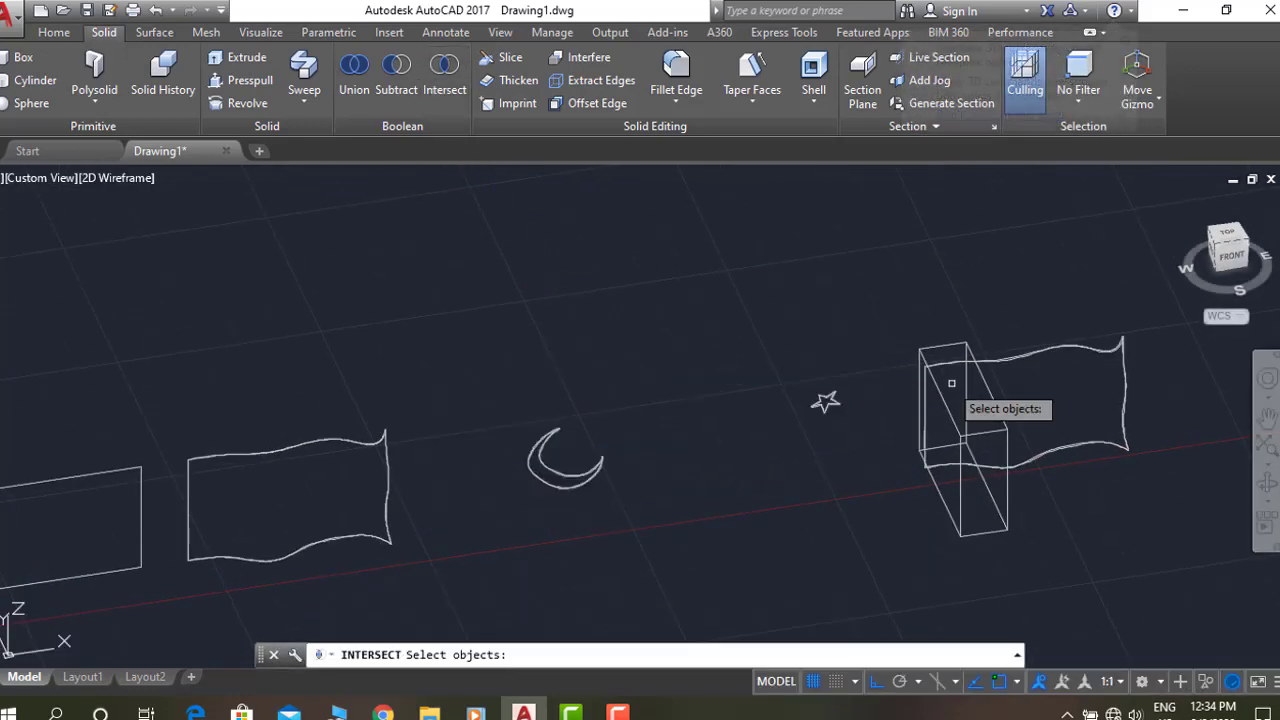
{"action": "left_click", "coordinate": [985, 410]}
{"action": "left_click", "coordinate": [988, 358]}
{"action": "key", "text": "Return"}
{"action": "middle_click_drag", "start_coordinate": [815, 376], "coordinate": [865, 336]}
Move the crescent 15 units onto the wavy flag.
{"action": "scroll", "coordinate": [688, 397], "scroll_direction": "up", "scroll_amount": 2}
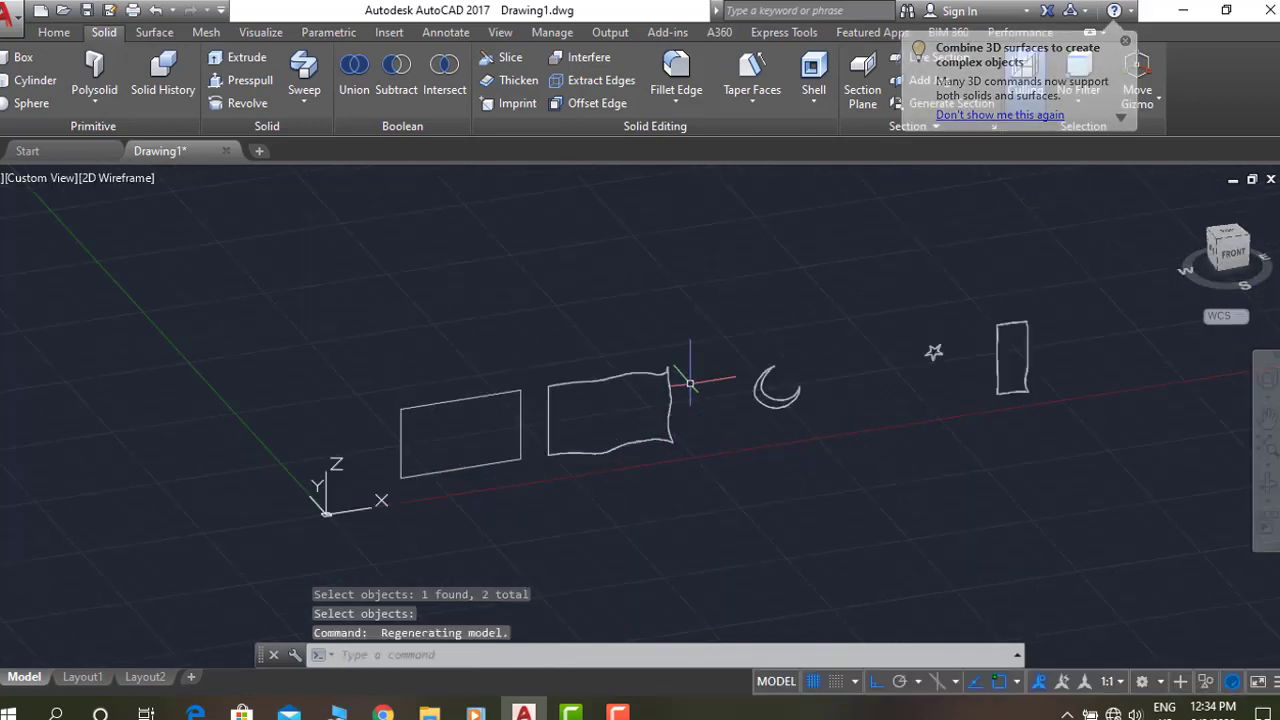
{"action": "scroll", "coordinate": [688, 397], "scroll_direction": "up", "scroll_amount": 2}
{"action": "type", "text": "m"}
{"action": "key", "text": "Return"}
{"action": "left_click", "coordinate": [805, 428]}
{"action": "key", "text": "Return"}
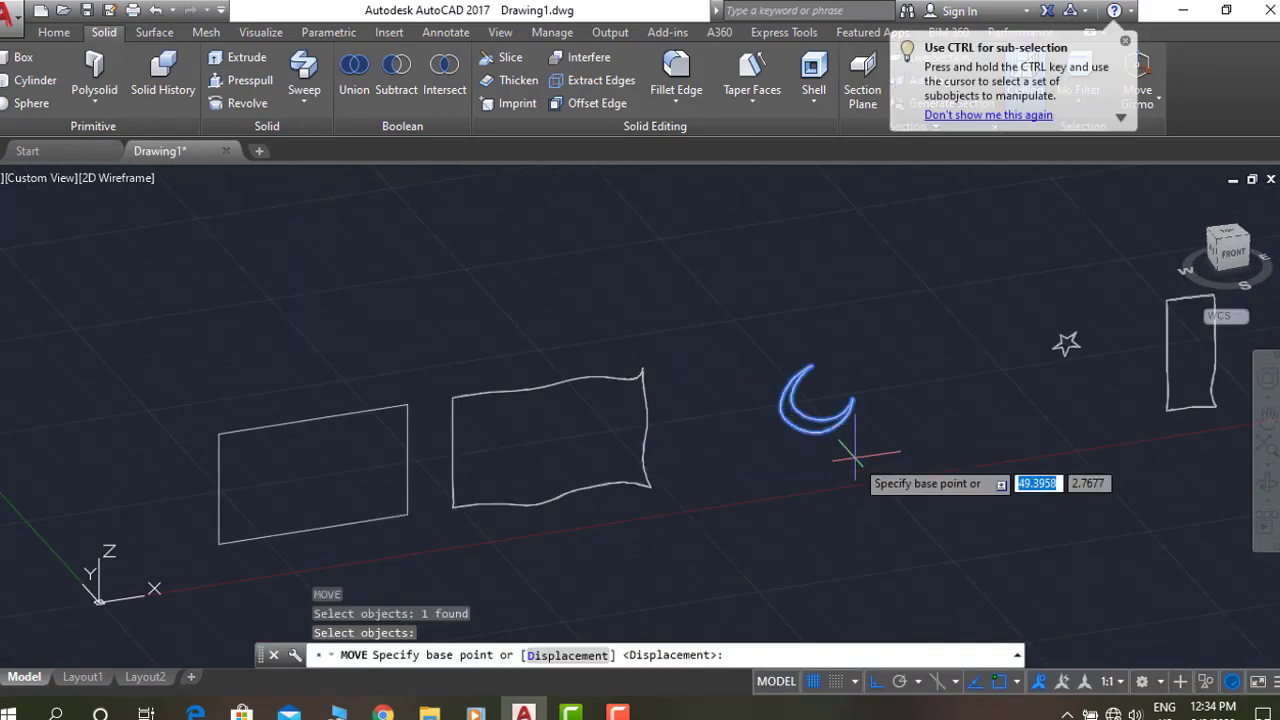
{"action": "left_click", "coordinate": [648, 488]}
{"action": "type", "text": "15"}
{"action": "key", "text": "Return"}
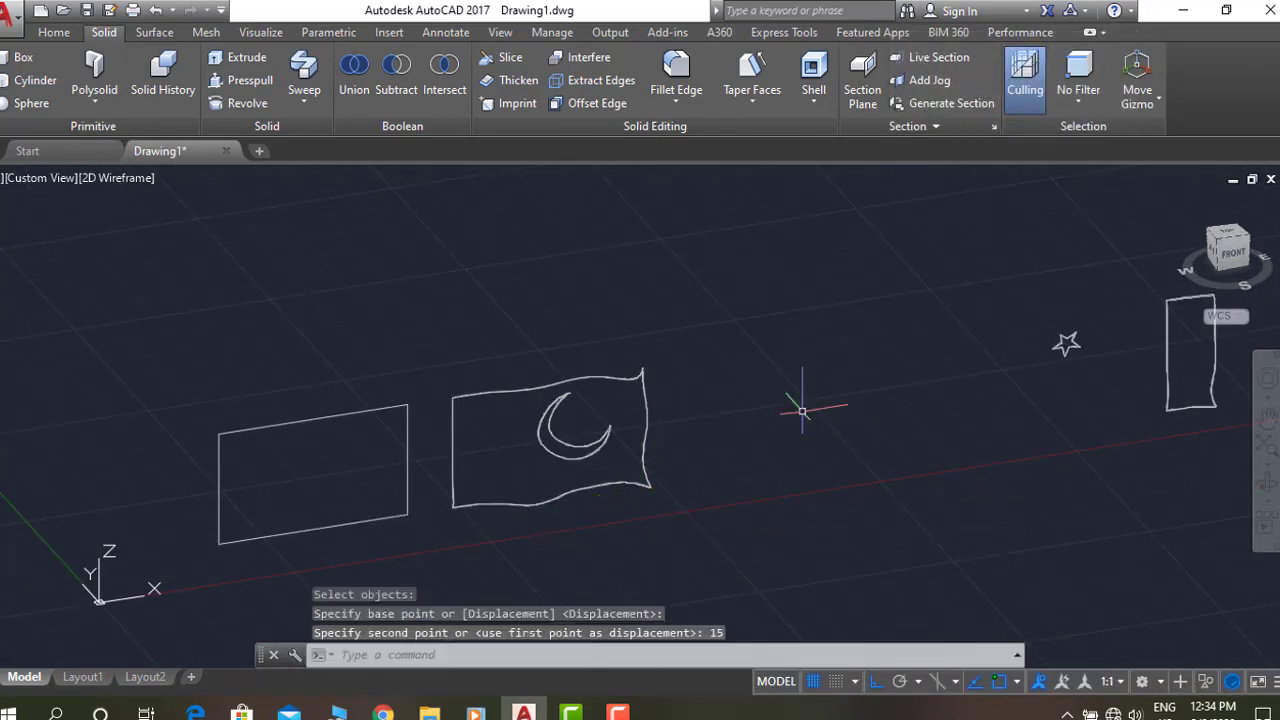
{"action": "type", "text": "M"}
Move the star 30 units onto the flag and the narrow hoist strip 45 units.
{"action": "key", "text": "Return"}
{"action": "left_click", "coordinate": [1067, 352]}
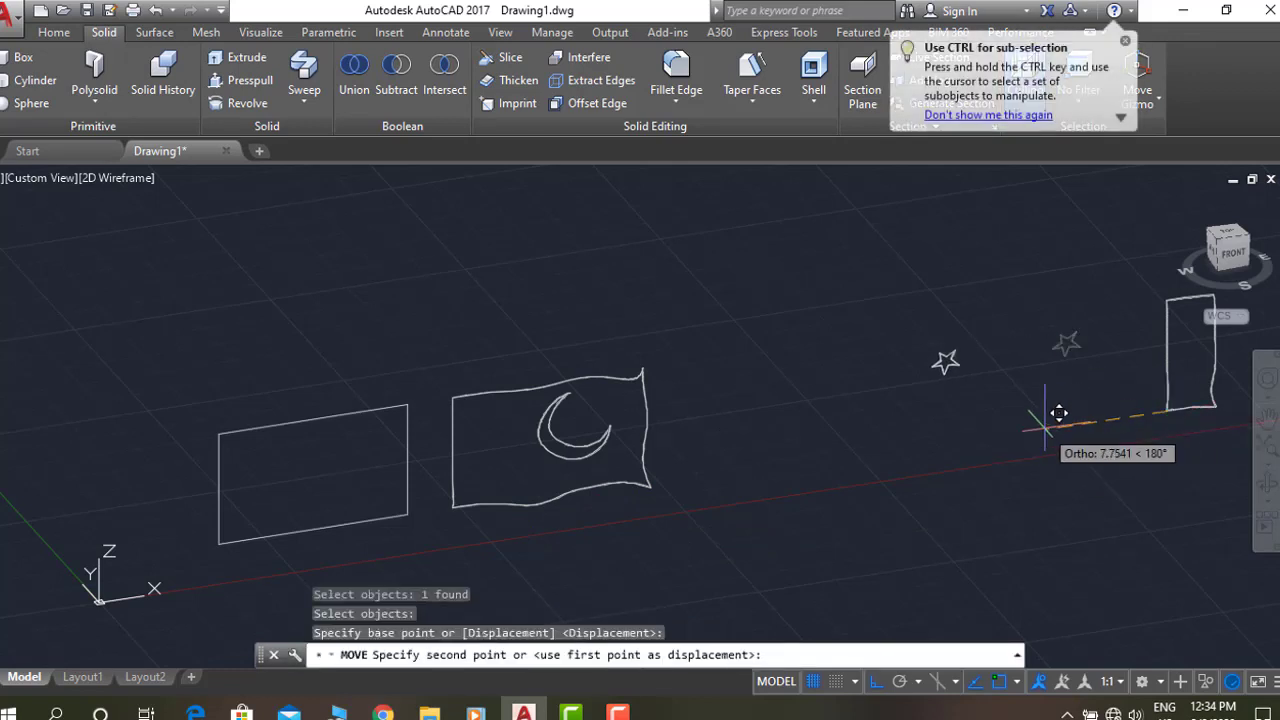
{"action": "type", "text": "30"}
{"action": "key", "text": "Return"}
{"action": "key", "text": "Return"}
{"action": "left_click", "coordinate": [1173, 410]}
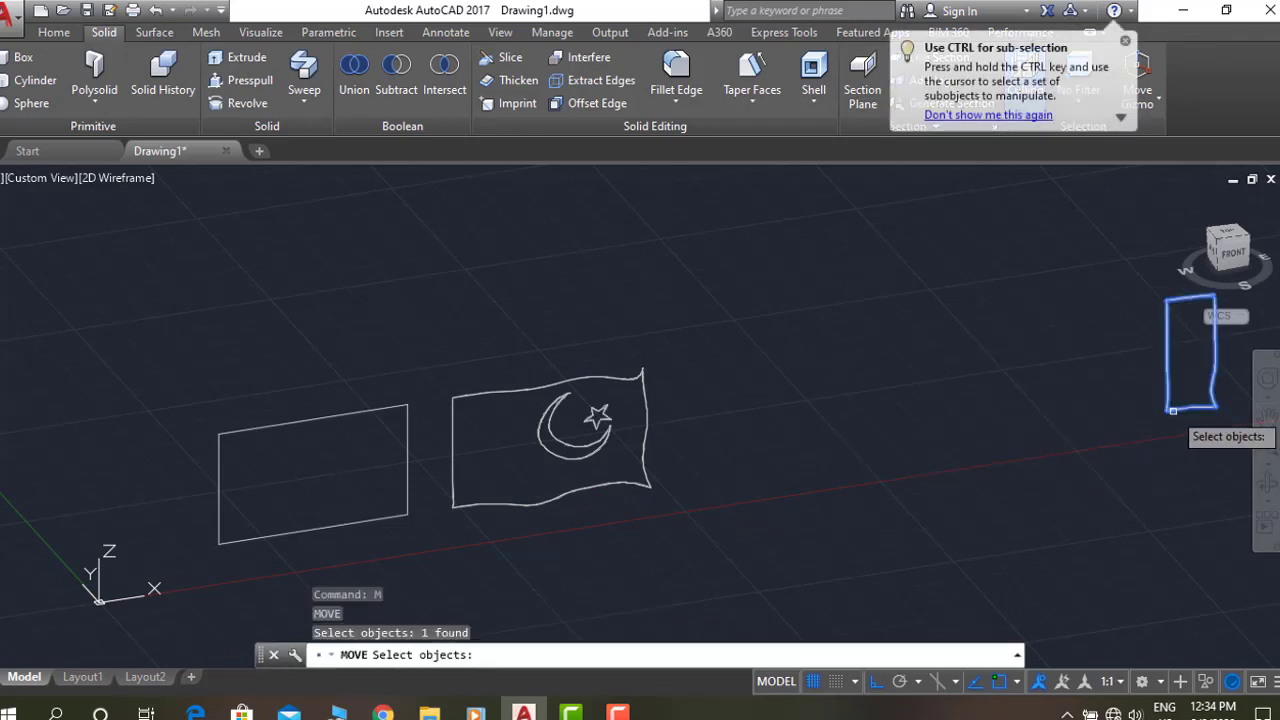
{"action": "type", "text": "45"}
{"action": "key", "text": "Return"}
{"action": "middle_click_drag", "start_coordinate": [1014, 449], "coordinate": [797, 540], "text": "shift"}
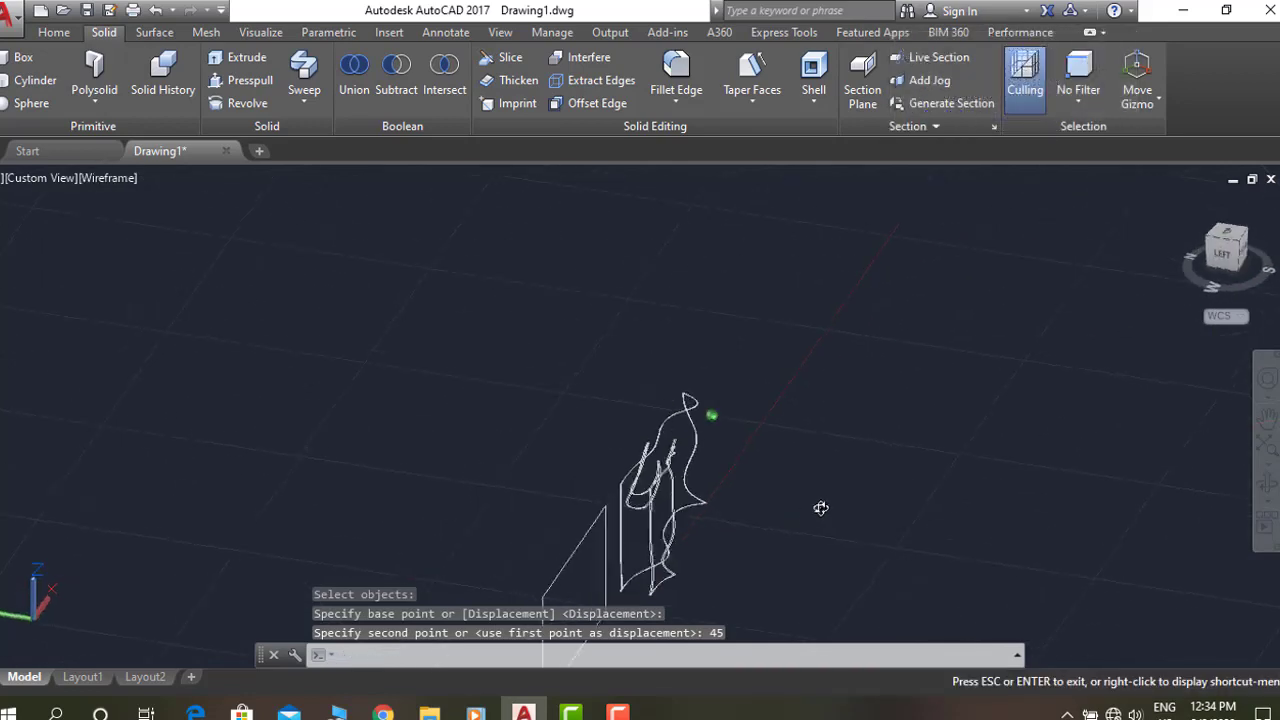
Switch the viewport to Realistic shading and move the slim strip solid upward into place.
{"action": "left_click", "coordinate": [114, 177]}
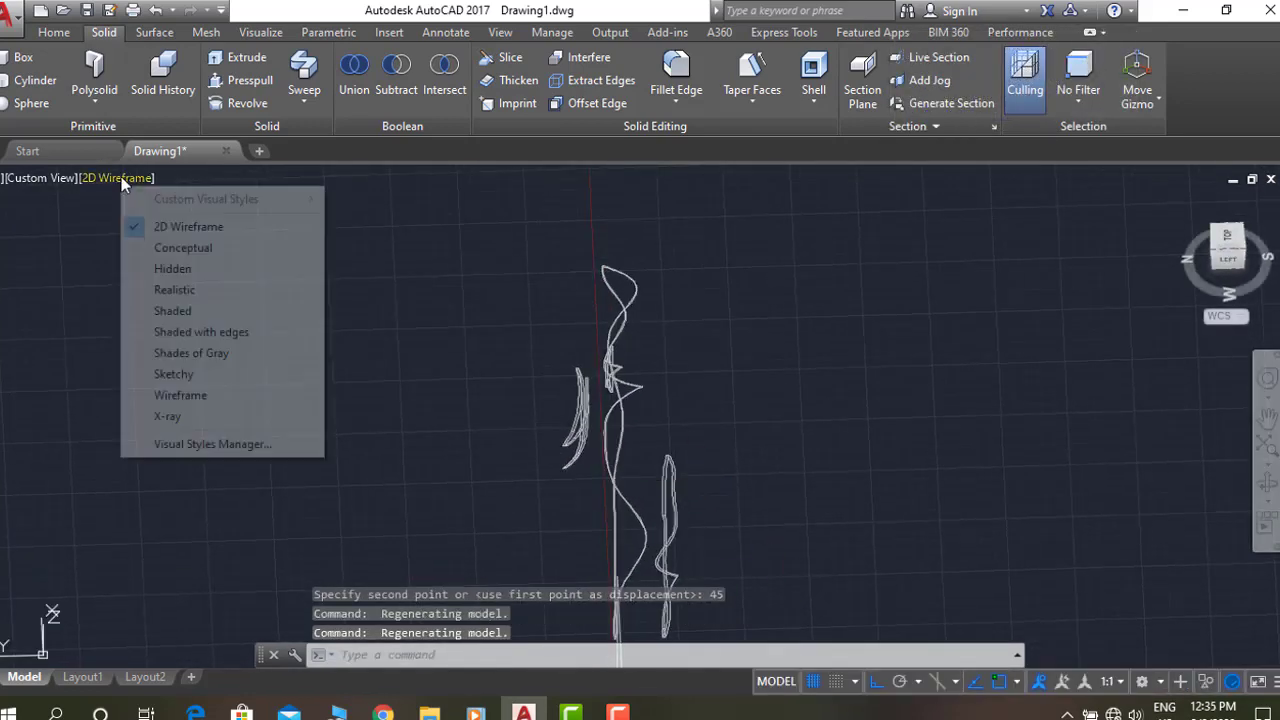
{"action": "left_click", "coordinate": [210, 294]}
{"action": "type", "text": "m"}
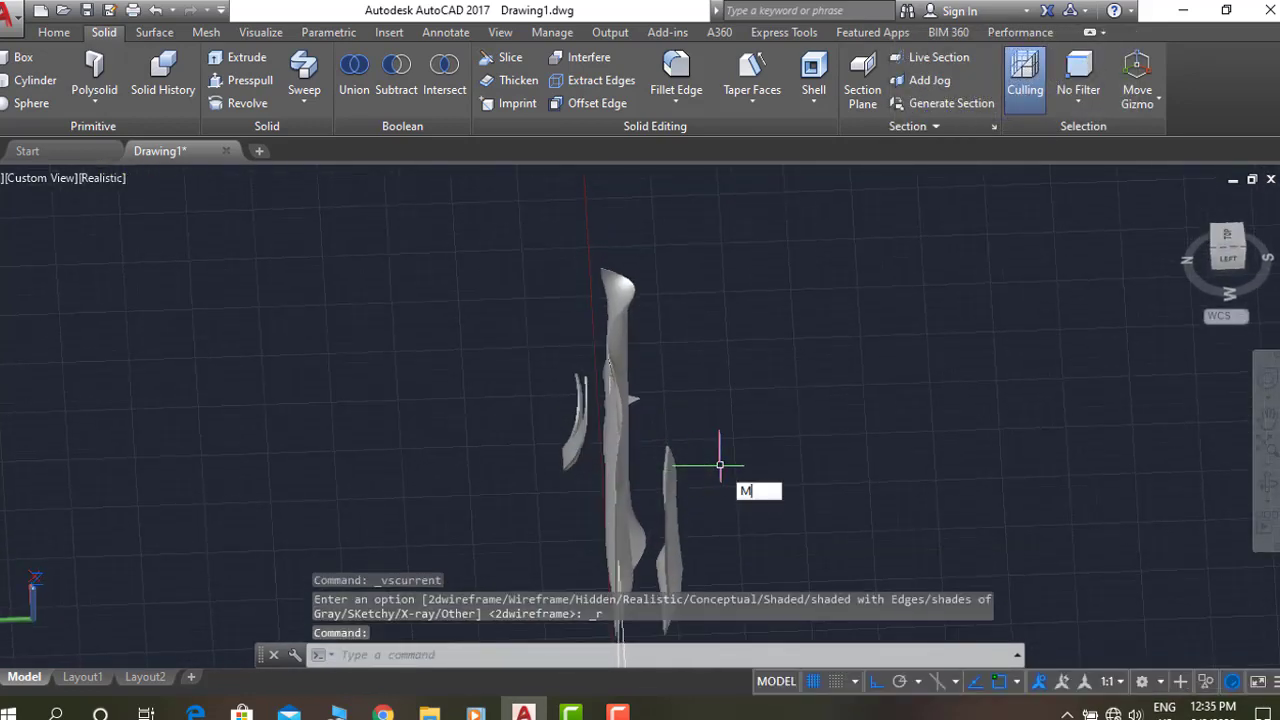
{"action": "key", "text": "Return"}
{"action": "left_click", "coordinate": [670, 580]}
{"action": "key", "text": "Return"}
{"action": "left_click", "coordinate": [790, 590]}
{"action": "left_click", "coordinate": [790, 558]}
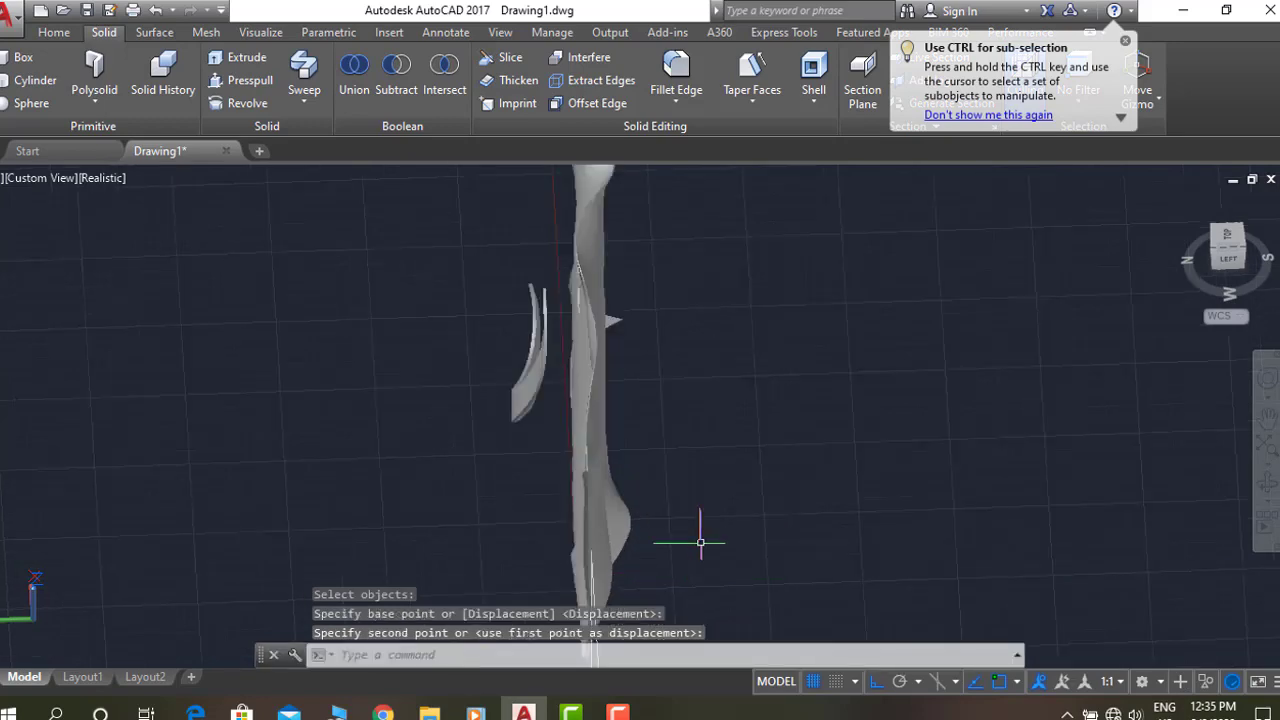
Move the curved crescent solid onto the flag, orbiting to check its alignment.
{"action": "scroll", "coordinate": [697, 447], "scroll_direction": "up", "scroll_amount": 2}
{"action": "type", "text": "m"}
{"action": "key", "text": "Return"}
{"action": "left_click", "coordinate": [540, 300]}
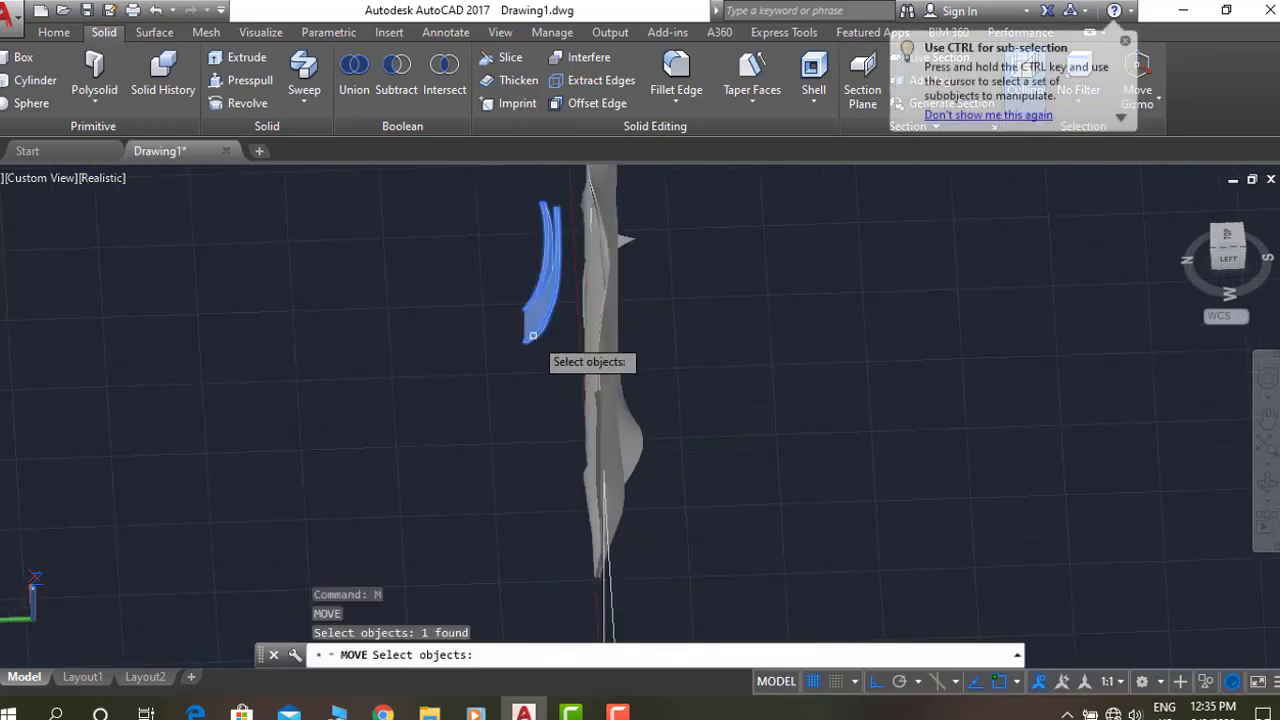
{"action": "key", "text": "Return"}
{"action": "left_click", "coordinate": [545, 330]}
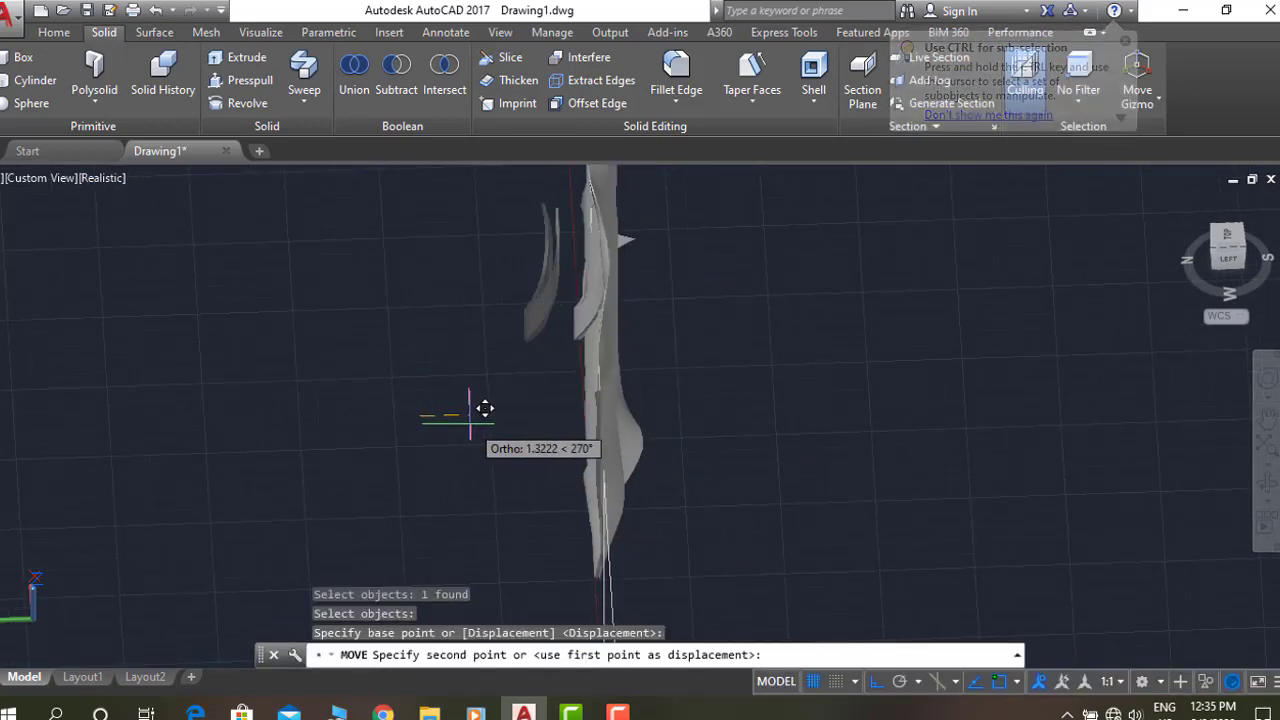
{"action": "mouse_move", "coordinate": [479, 408]}
{"action": "middle_mouse_down", "text": "shift"}
{"action": "mouse_move", "coordinate": [730, 422]}
{"action": "mouse_move", "coordinate": [740, 408]}
{"action": "middle_mouse_up", "text": "shift"}
{"action": "left_click", "coordinate": [740, 408]}
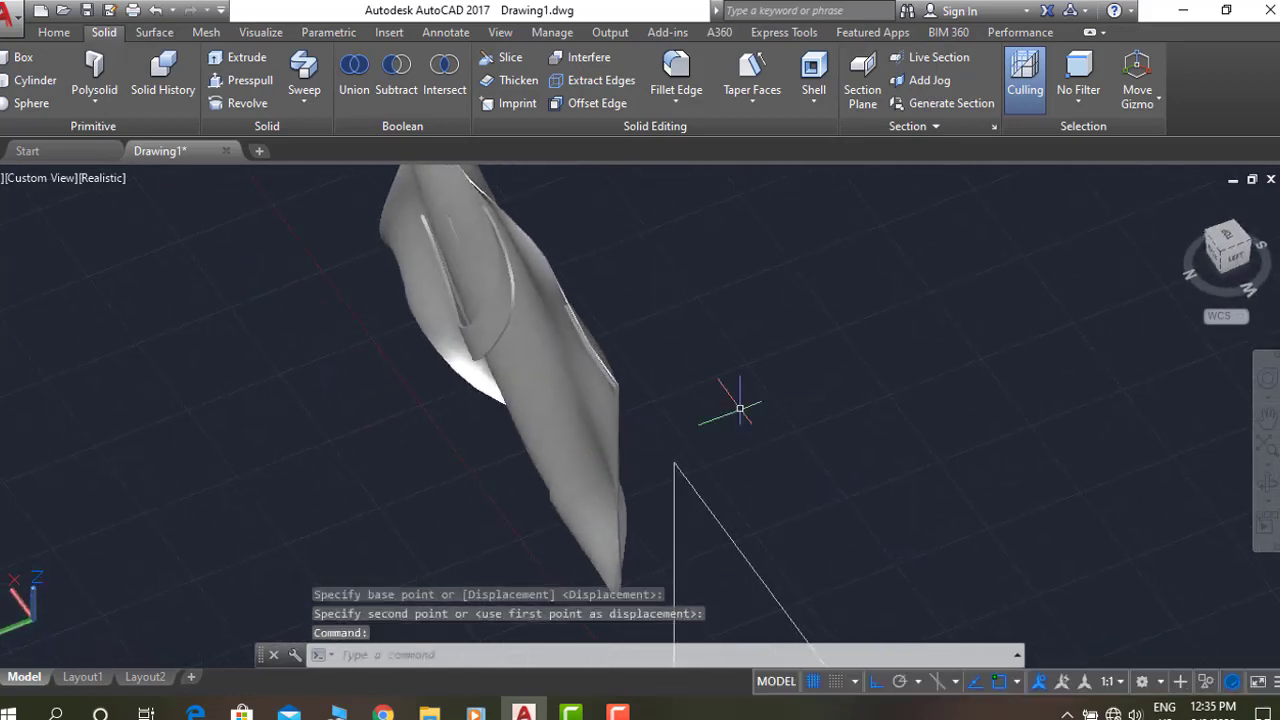
{"action": "type", "text": "M"}
Complete one more move of a flag piece and orbit around the assembled flag to check it.
{"action": "key", "text": "Return"}
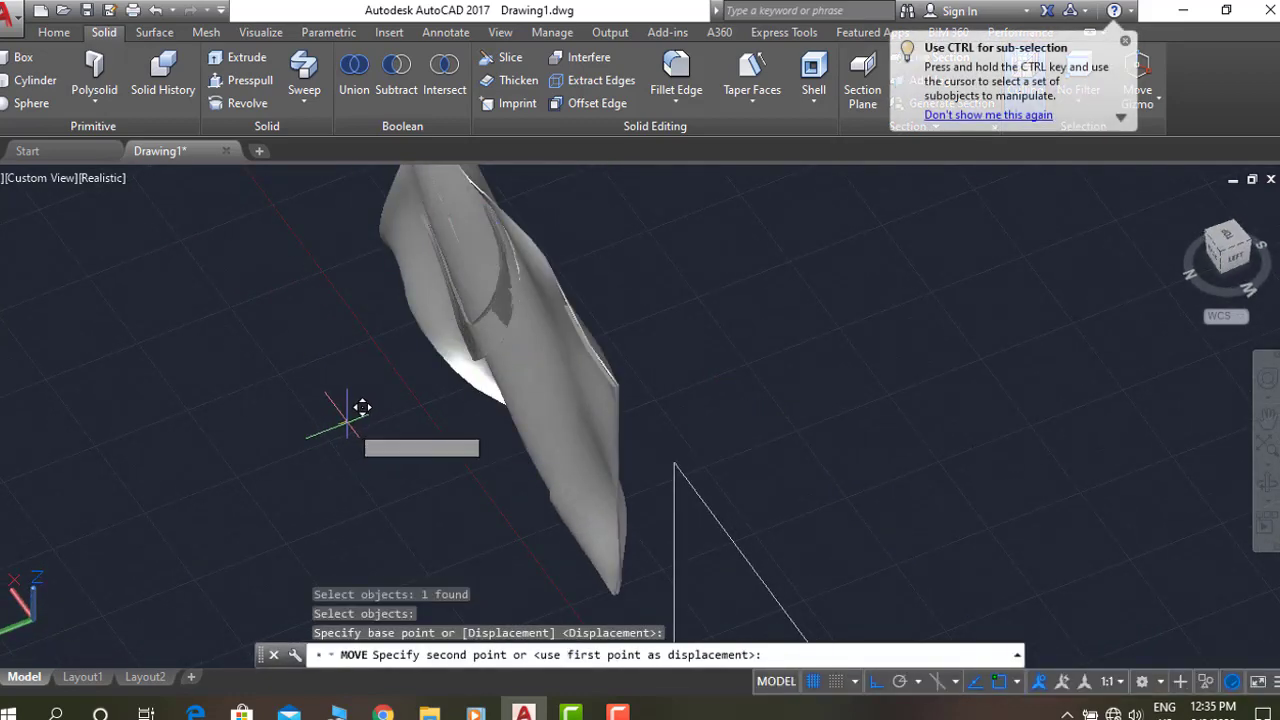
{"action": "mouse_move", "coordinate": [360, 407]}
{"action": "middle_mouse_down", "text": "shift"}
{"action": "mouse_move", "coordinate": [714, 414]}
{"action": "mouse_move", "coordinate": [594, 400]}
{"action": "mouse_move", "coordinate": [829, 420]}
{"action": "middle_mouse_up", "text": "shift"}
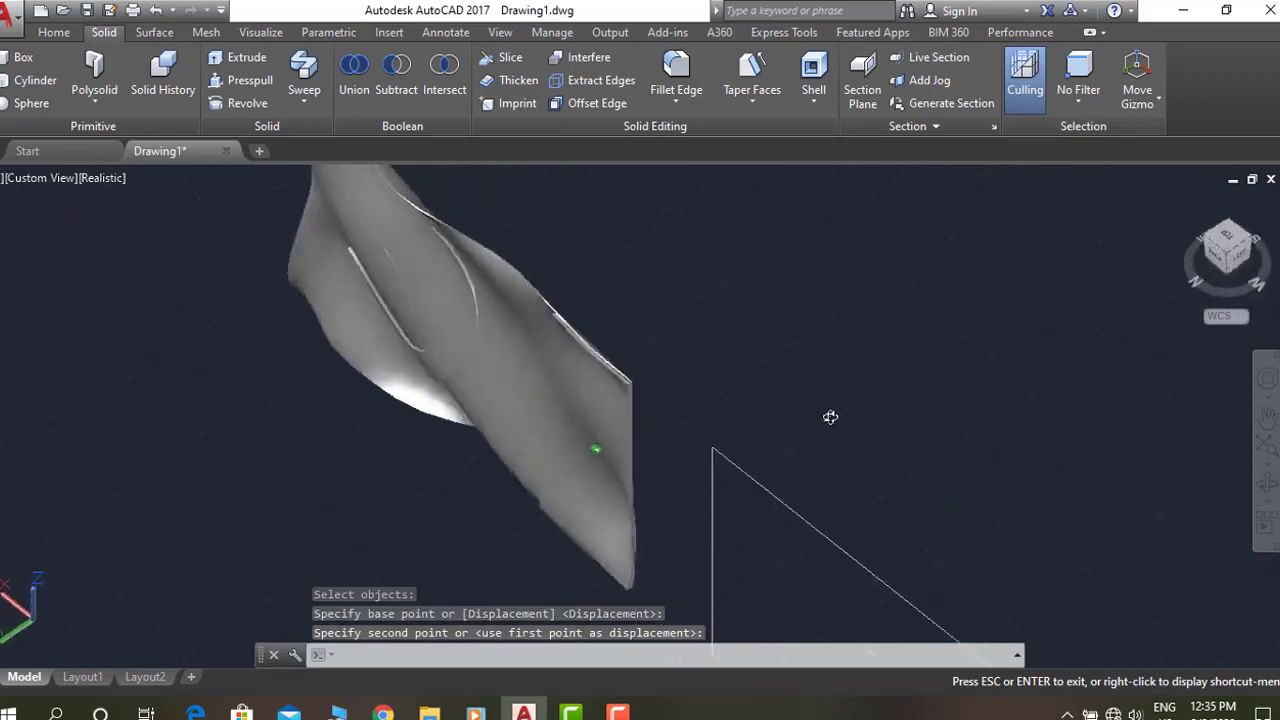
{"action": "left_click", "coordinate": [587, 495]}
{"action": "key", "text": "Return"}
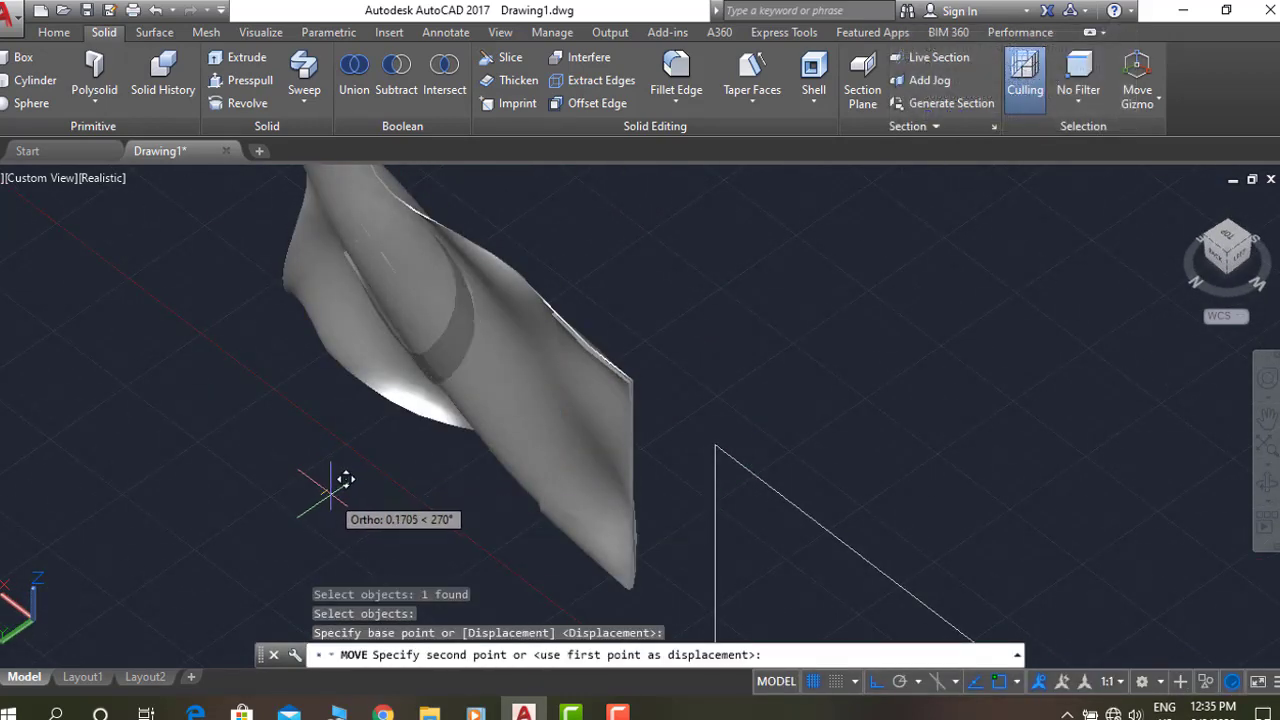
{"action": "mouse_move", "coordinate": [338, 473]}
{"action": "middle_mouse_down", "text": "shift"}
{"action": "mouse_move", "coordinate": [663, 414]}
{"action": "mouse_move", "coordinate": [443, 323]}
{"action": "mouse_move", "coordinate": [646, 409]}
{"action": "mouse_move", "coordinate": [704, 367]}
{"action": "mouse_move", "coordinate": [429, 360]}
{"action": "mouse_move", "coordinate": [377, 371]}
{"action": "mouse_move", "coordinate": [706, 334]}
{"action": "mouse_move", "coordinate": [505, 363]}
{"action": "middle_mouse_up", "text": "shift"}
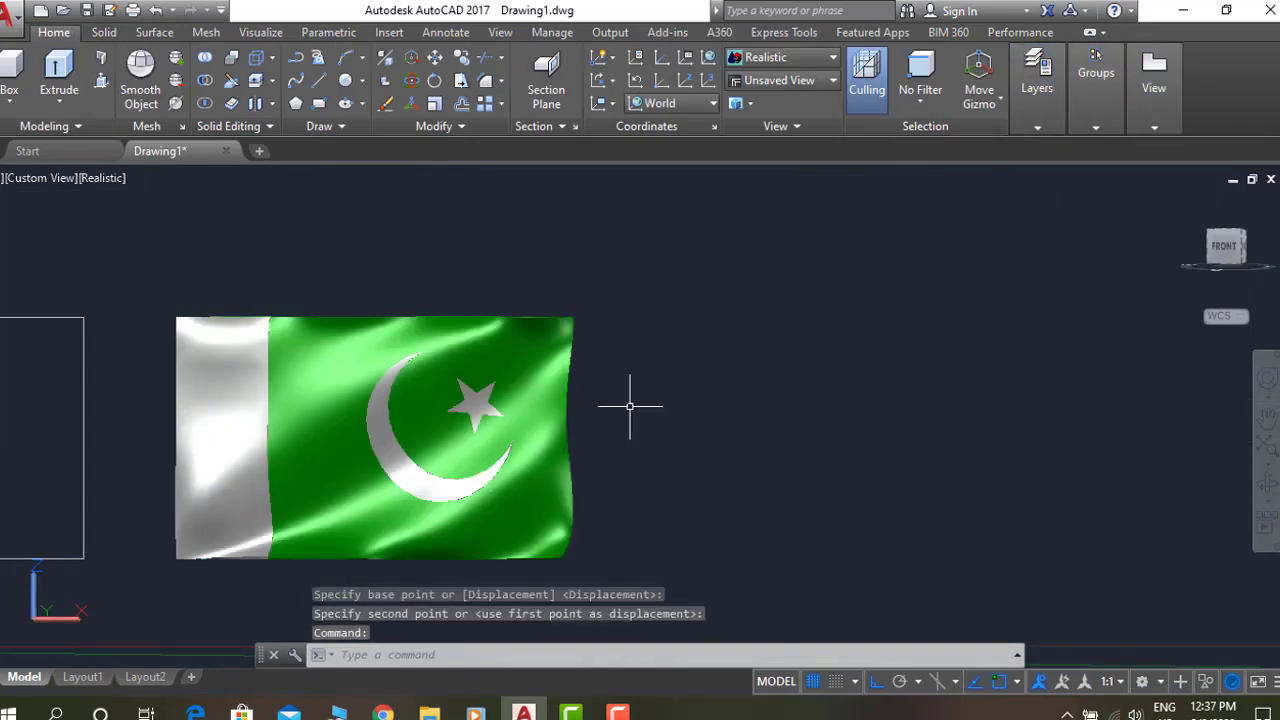
Orbit the flag back toward a frontal view, then exit orbit mode.
{"action": "mouse_move", "coordinate": [630, 406]}
{"action": "middle_mouse_down", "text": "shift"}
{"action": "mouse_move", "coordinate": [686, 386]}
{"action": "mouse_move", "coordinate": [703, 443]}
{"action": "mouse_move", "coordinate": [594, 426]}
{"action": "mouse_move", "coordinate": [614, 480]}
{"action": "mouse_move", "coordinate": [654, 477]}
{"action": "mouse_move", "coordinate": [672, 492]}
{"action": "middle_mouse_up", "text": "shift"}
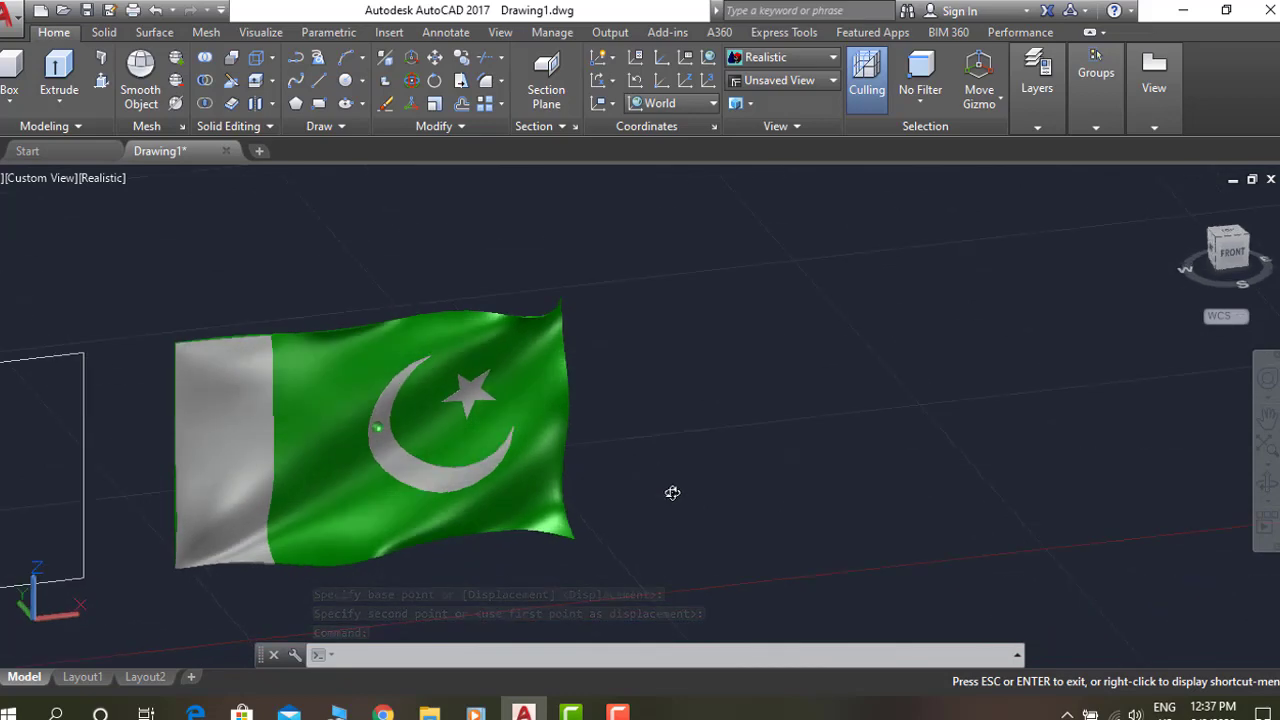
{"action": "middle_click_drag", "start_coordinate": [666, 443], "coordinate": [707, 441]}
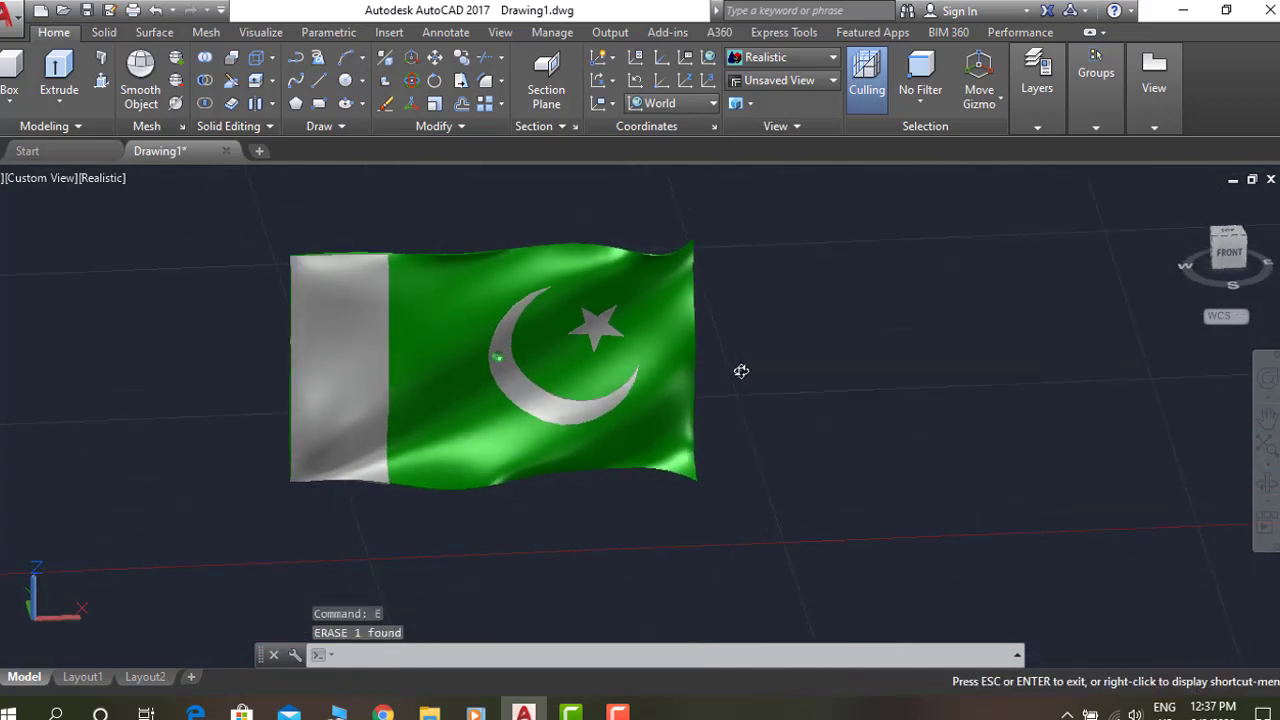
{"action": "middle_click_drag", "start_coordinate": [741, 371], "coordinate": [688, 314], "text": "shift"}
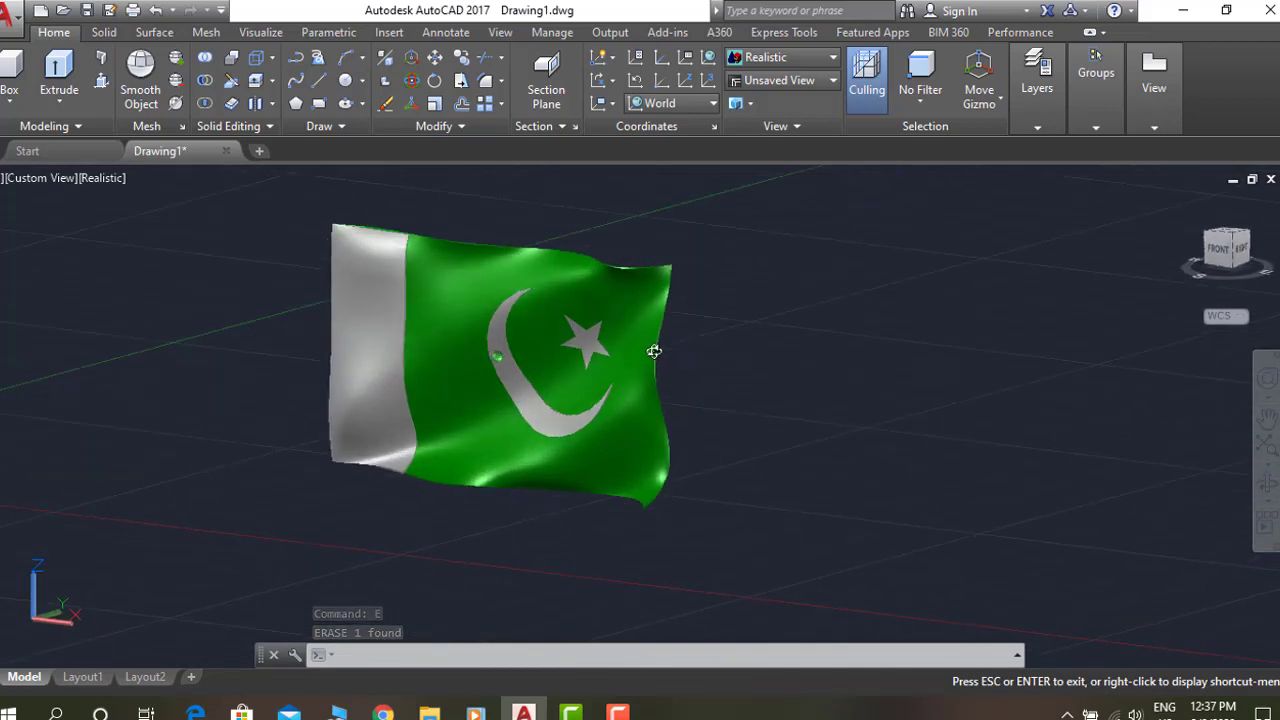
{"action": "scroll", "coordinate": [727, 366], "scroll_direction": "up", "scroll_amount": 5}
{"action": "scroll", "coordinate": [851, 366], "scroll_direction": "down", "scroll_amount": 1}
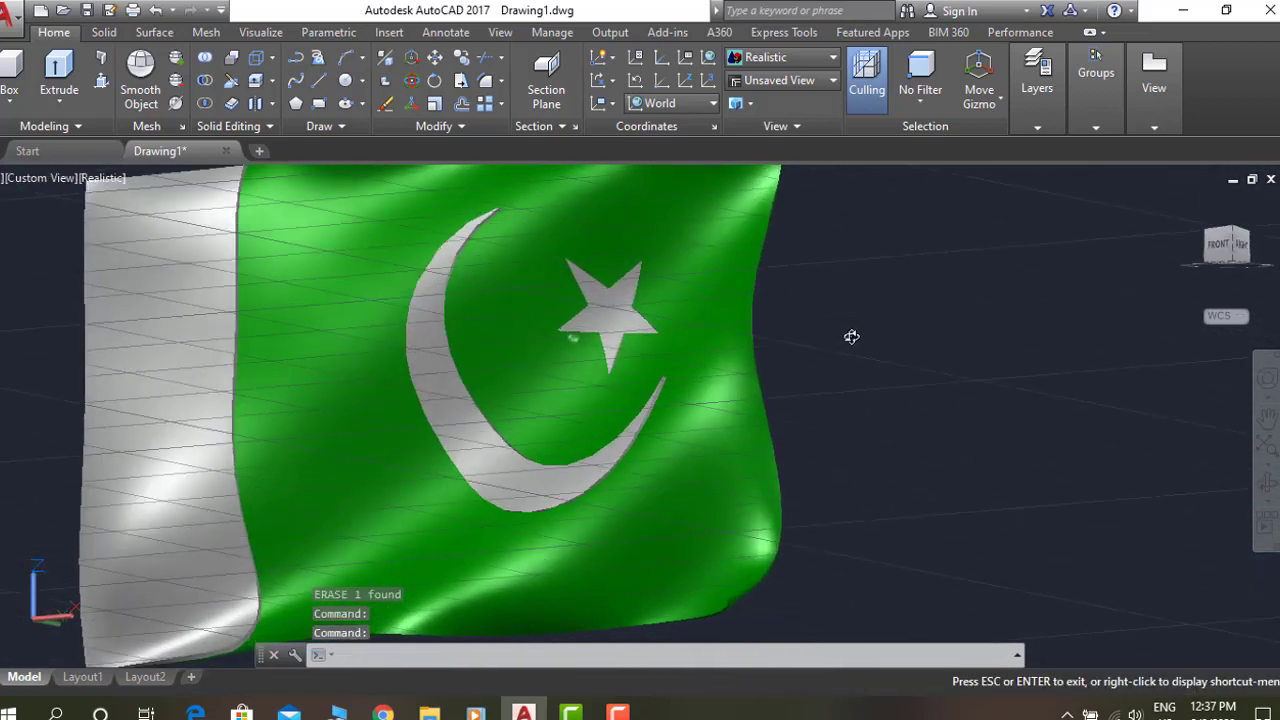
{"action": "key", "text": "Escape"}
Tilt the finished flag to a slight angle and pan it upward to frame it.
{"action": "scroll", "coordinate": [846, 348], "scroll_direction": "down", "scroll_amount": 2}
{"action": "mouse_move", "coordinate": [840, 360]}
{"action": "middle_mouse_down", "text": "shift"}
{"action": "mouse_move", "coordinate": [846, 334]}
{"action": "mouse_move", "coordinate": [821, 415]}
{"action": "mouse_move", "coordinate": [894, 437]}
{"action": "mouse_move", "coordinate": [969, 374]}
{"action": "mouse_move", "coordinate": [983, 383]}
{"action": "mouse_move", "coordinate": [837, 380]}
{"action": "mouse_move", "coordinate": [830, 397]}
{"action": "middle_mouse_up", "text": "shift"}
{"action": "middle_click_drag", "start_coordinate": [913, 398], "coordinate": [906, 405], "text": "shift"}
{"action": "type", "text": "P"}
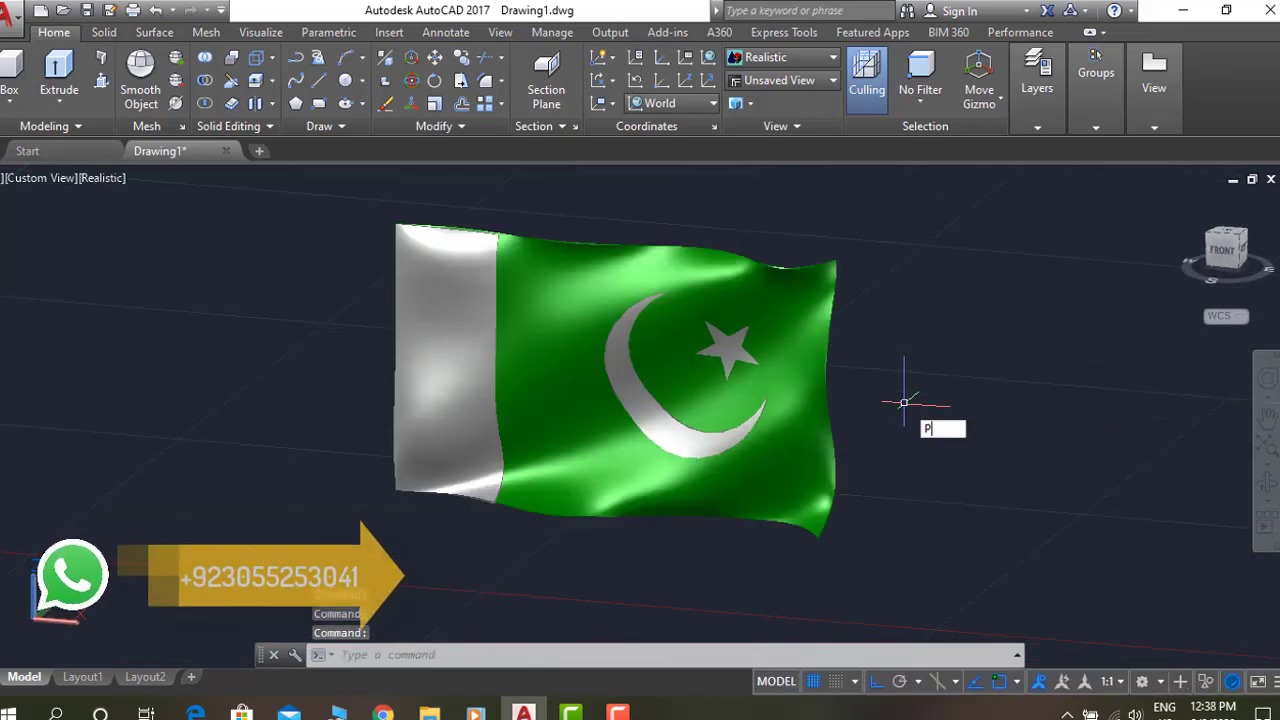
{"action": "key", "text": "Return"}
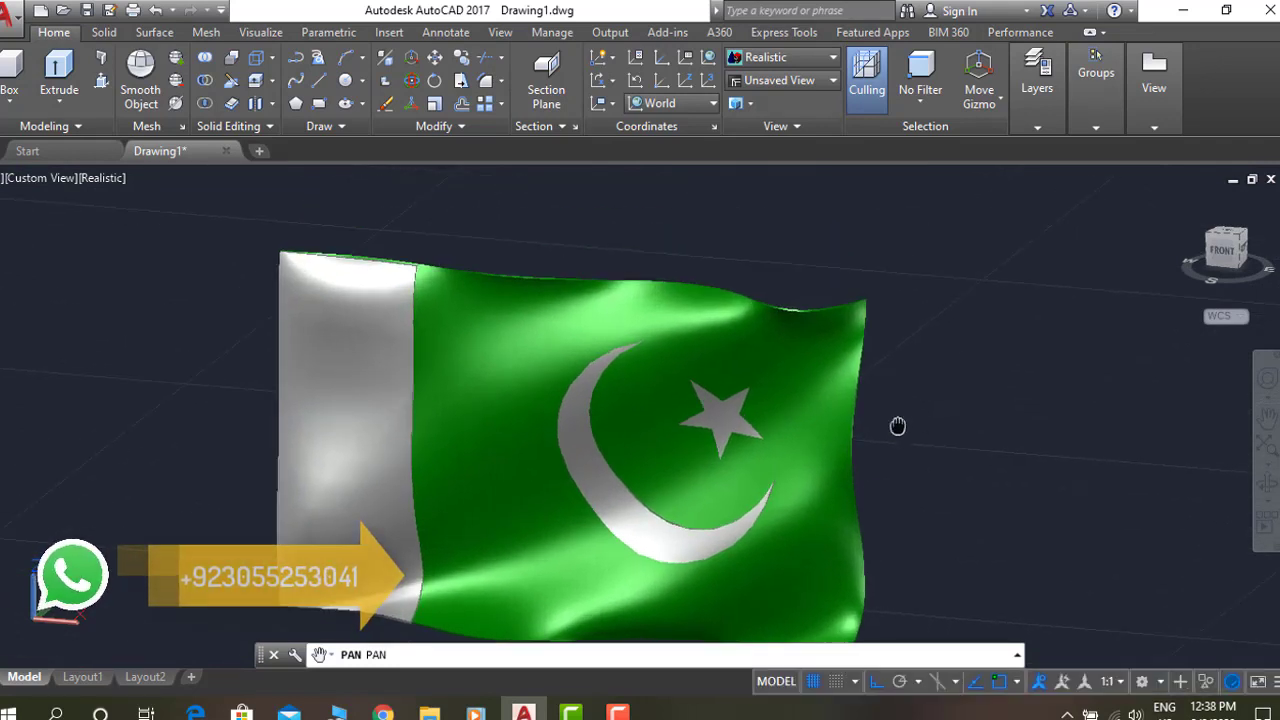
{"action": "left_click_drag", "start_coordinate": [897, 426], "coordinate": [892, 368]}
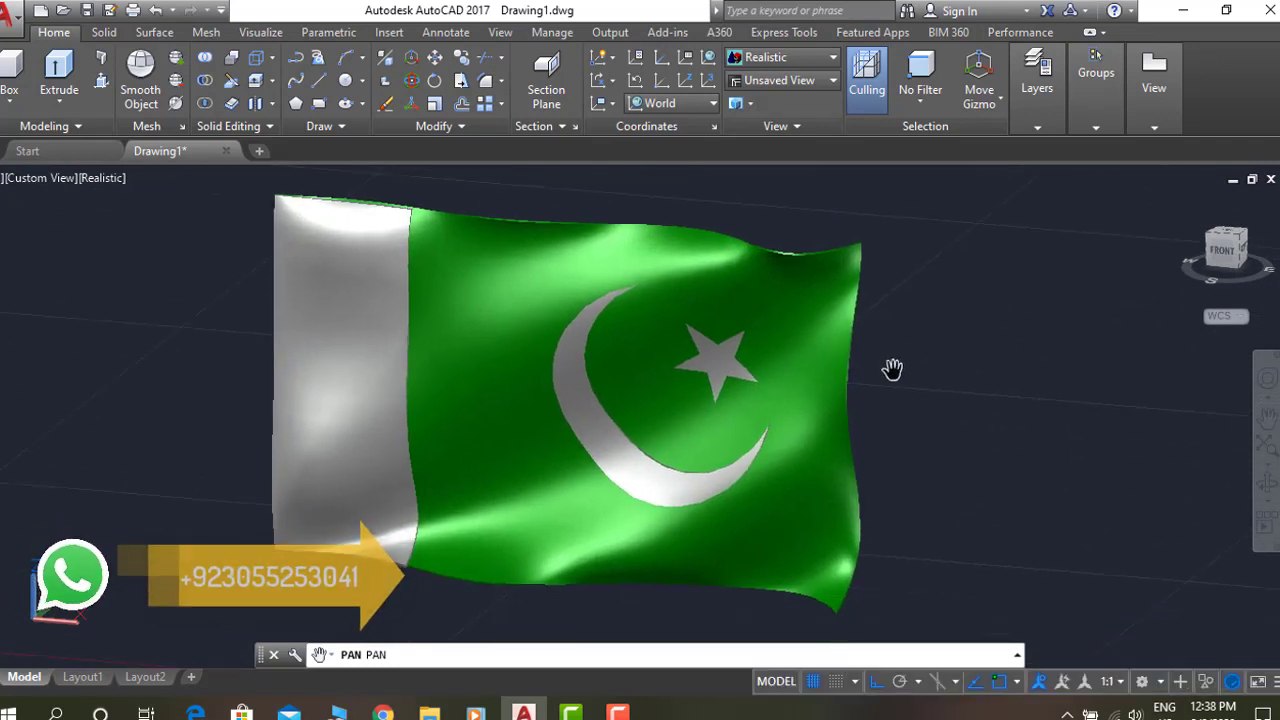